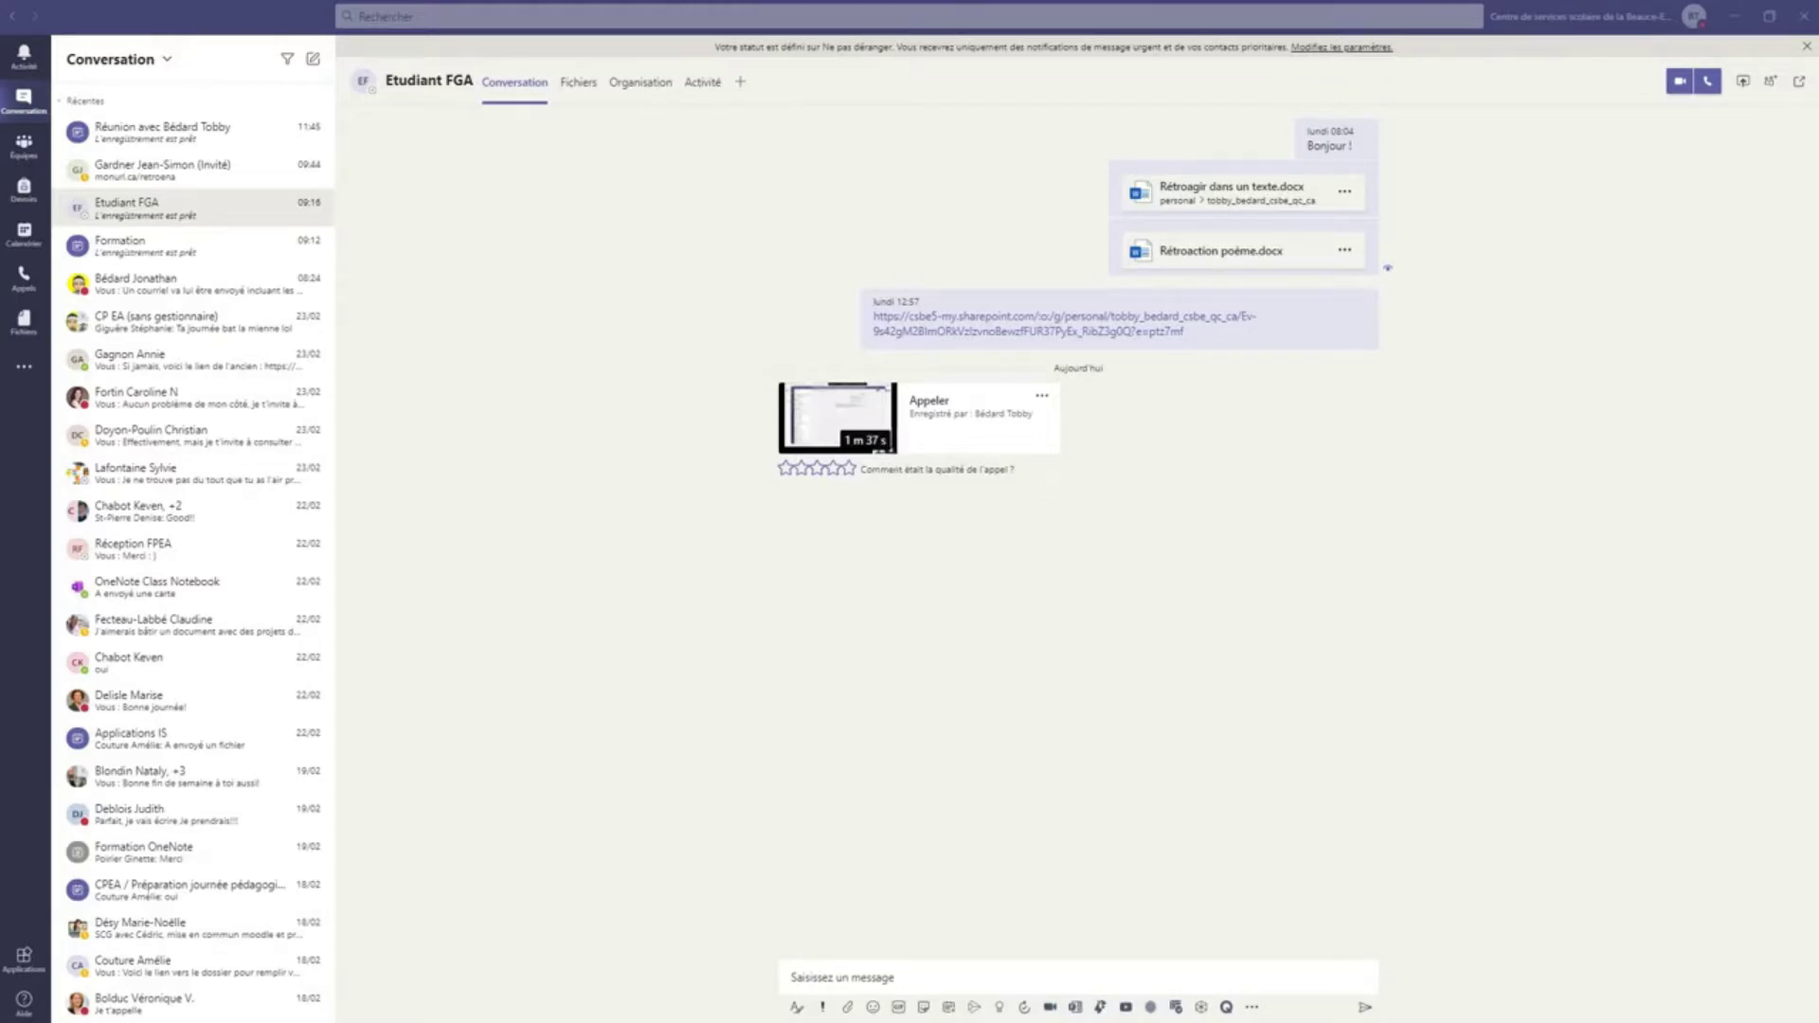
# Step: Enlarge the Etudiant FGA call window and start recording the call
pyautogui.moveTo(1818, 228); pyautogui.dragTo(842, 73)
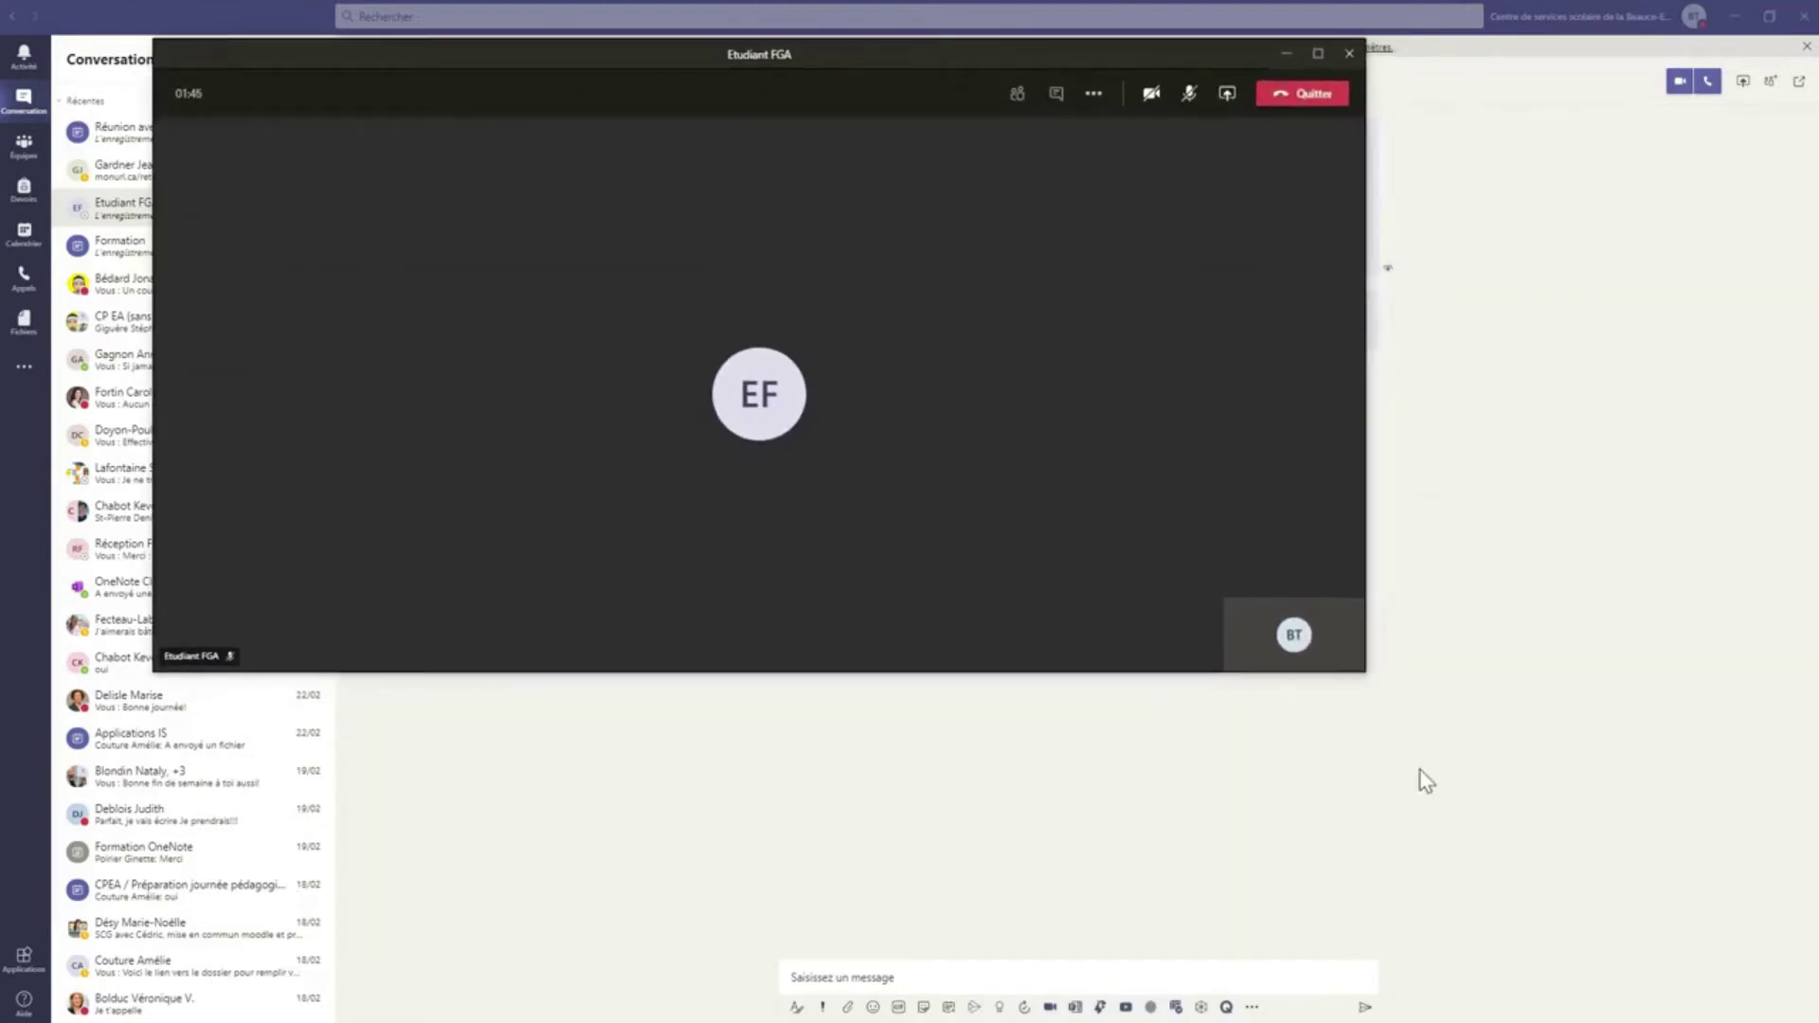
pyautogui.moveTo(1363, 672); pyautogui.dragTo(1720, 924)
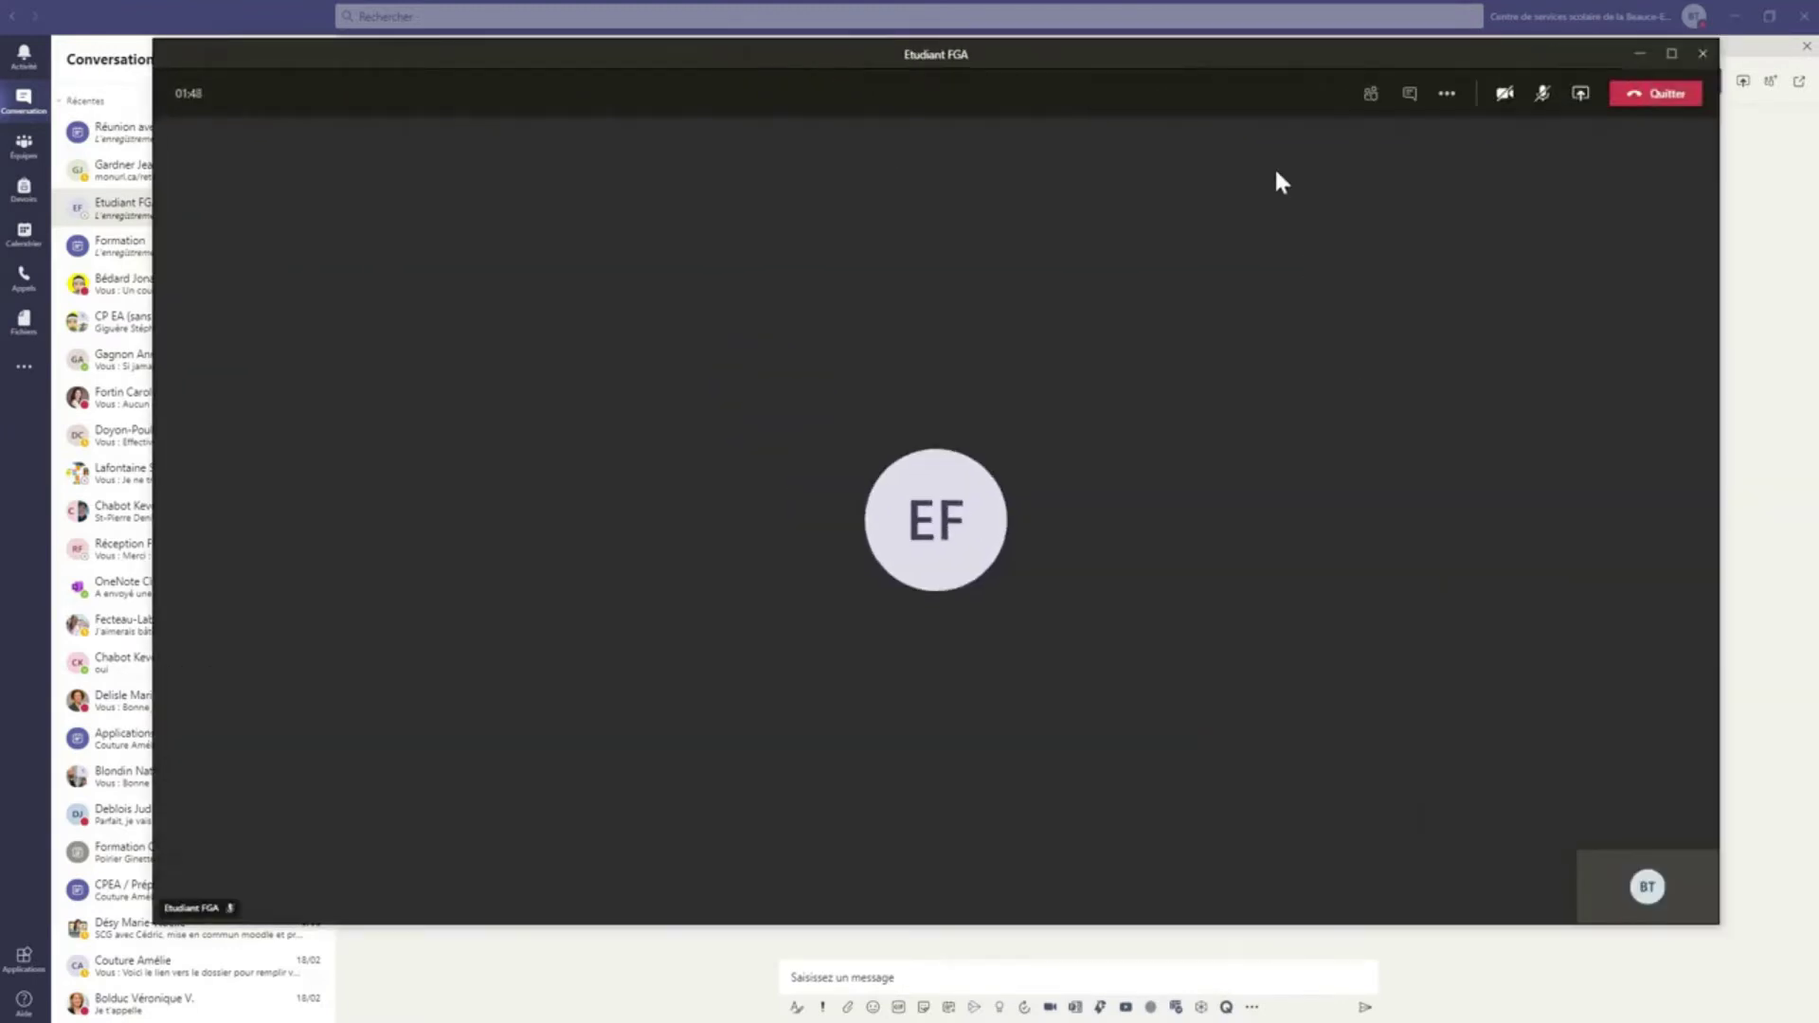
pyautogui.click(1449, 95)
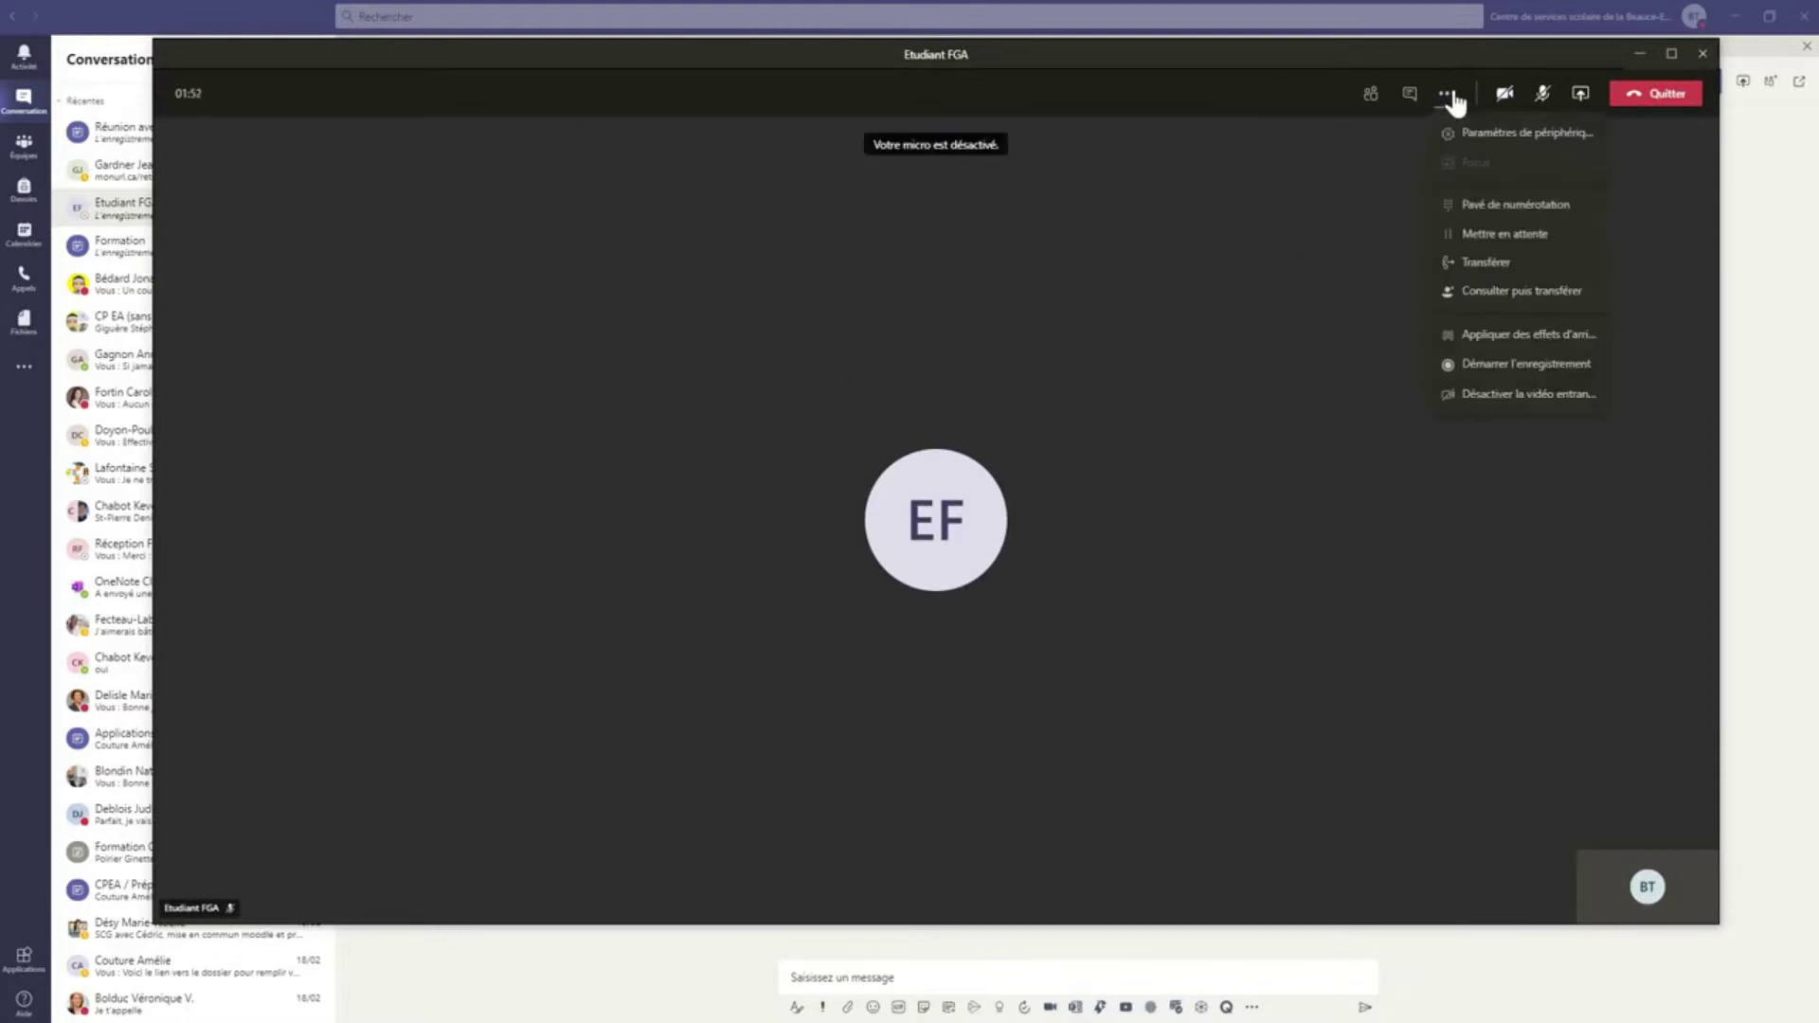
pyautogui.click(1532, 369)
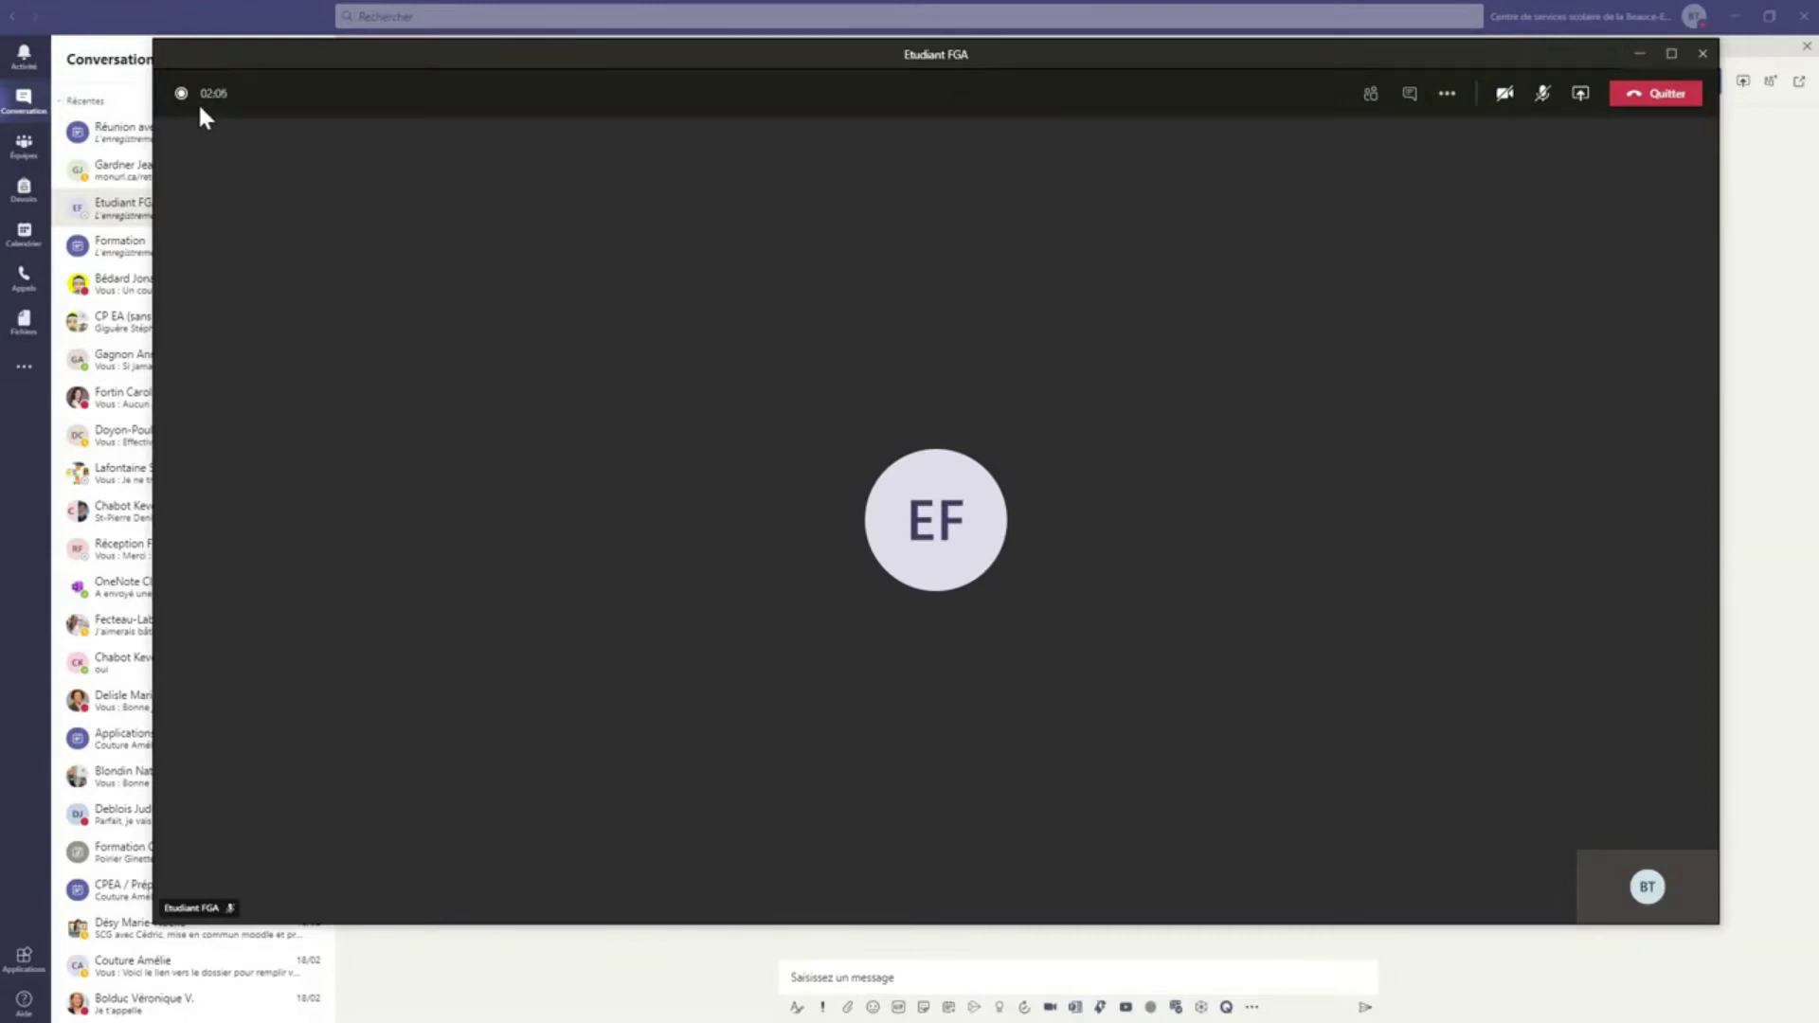
pyautogui.click(1450, 94)
pyautogui.click(1506, 364)
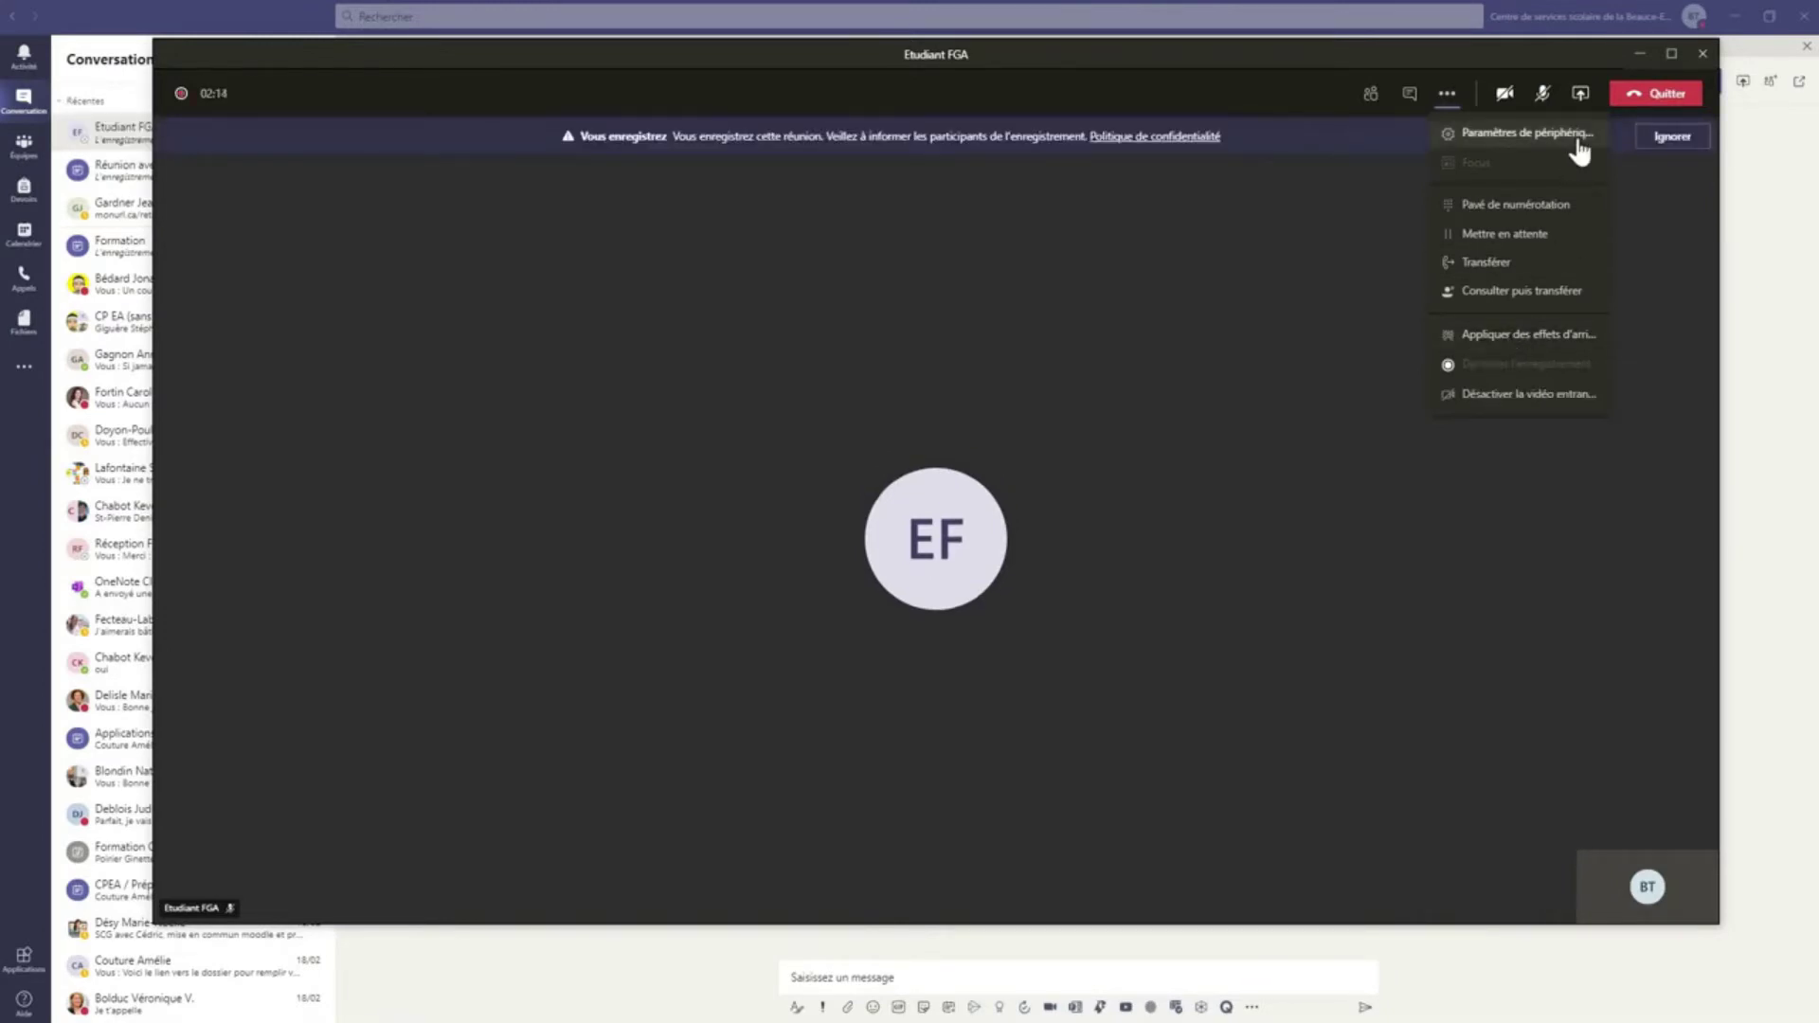
pyautogui.click(1332, 350)
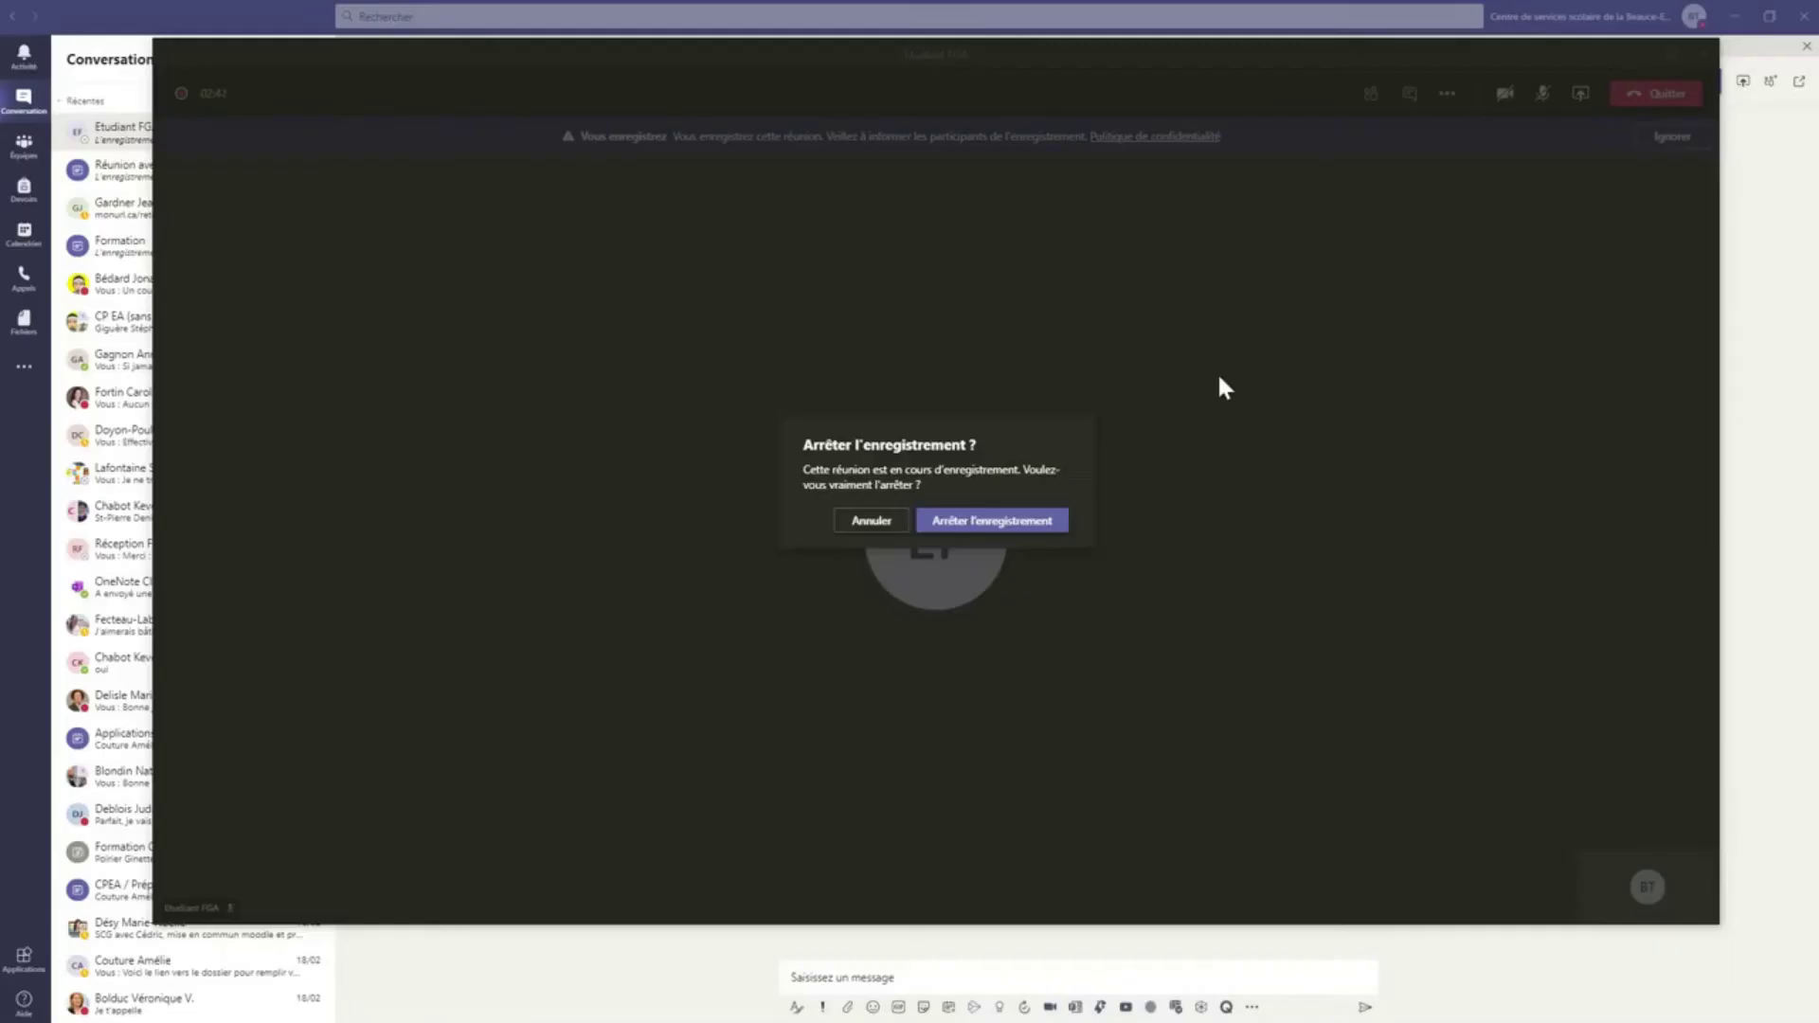
pyautogui.click(871, 521)
# Step: Stop the call recording, confirm the stop, and leave the Etudiant FGA call
pyautogui.click(1449, 99)
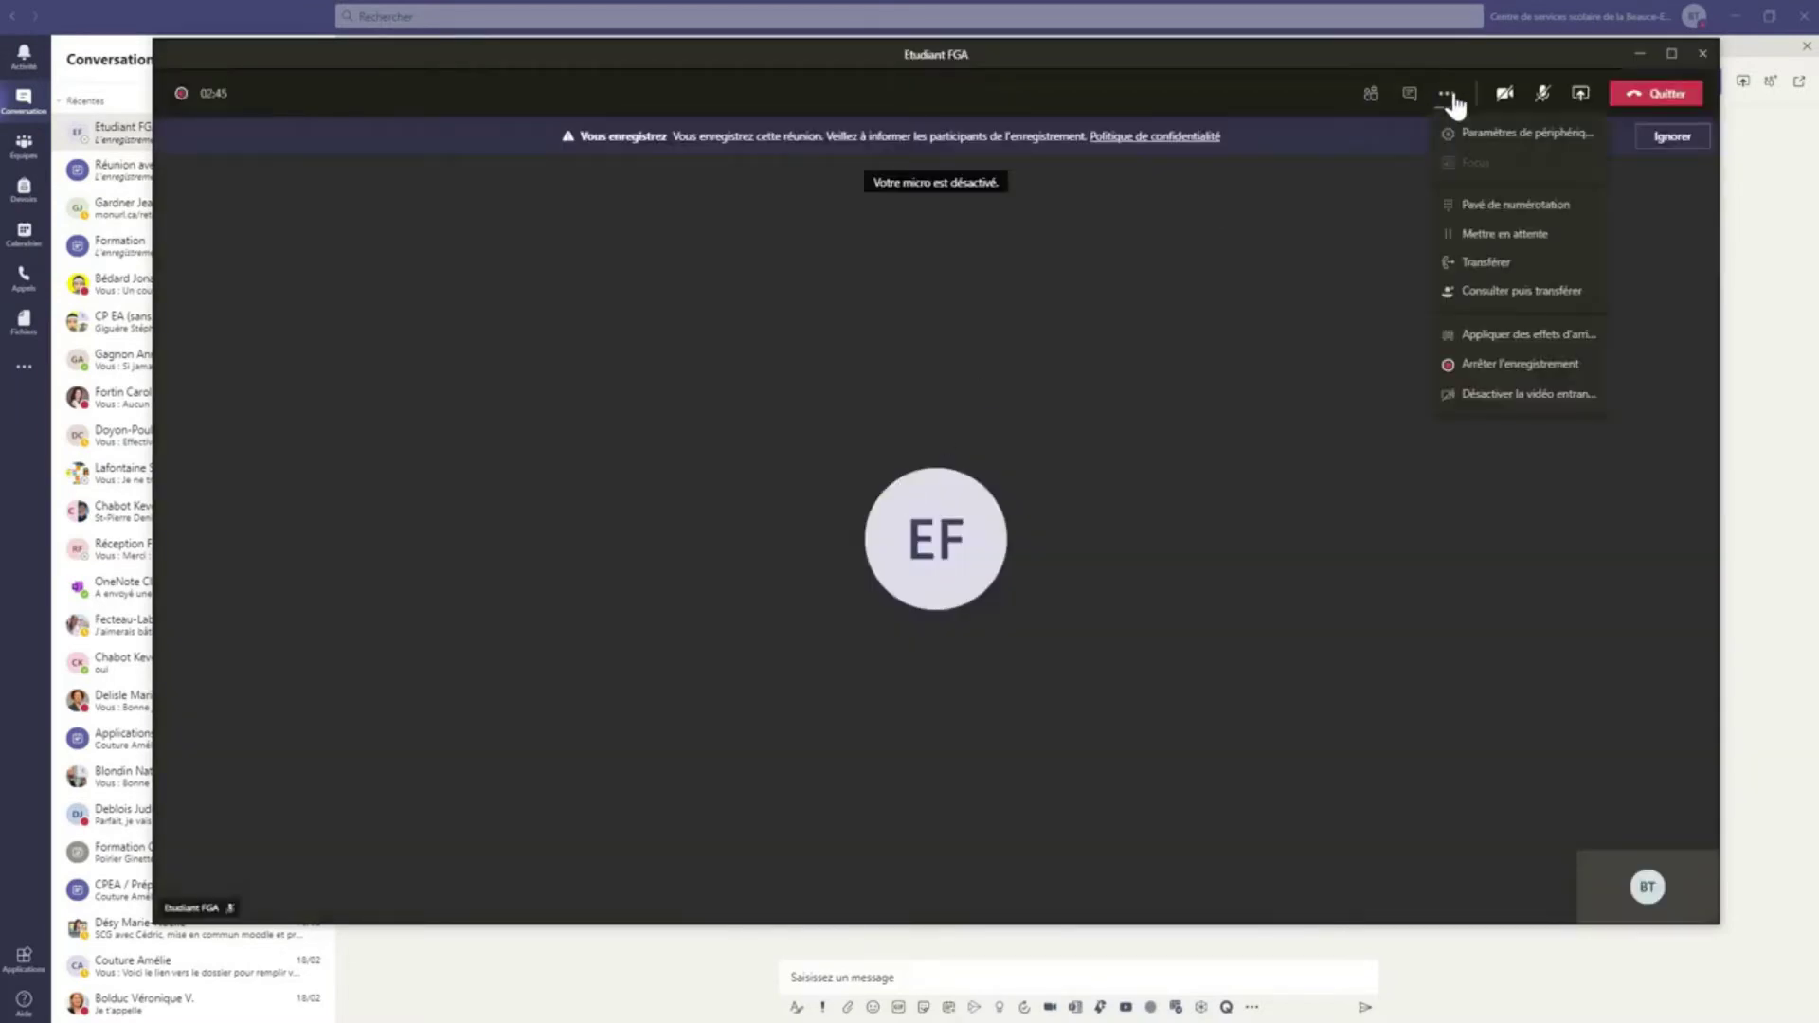
pyautogui.click(1554, 369)
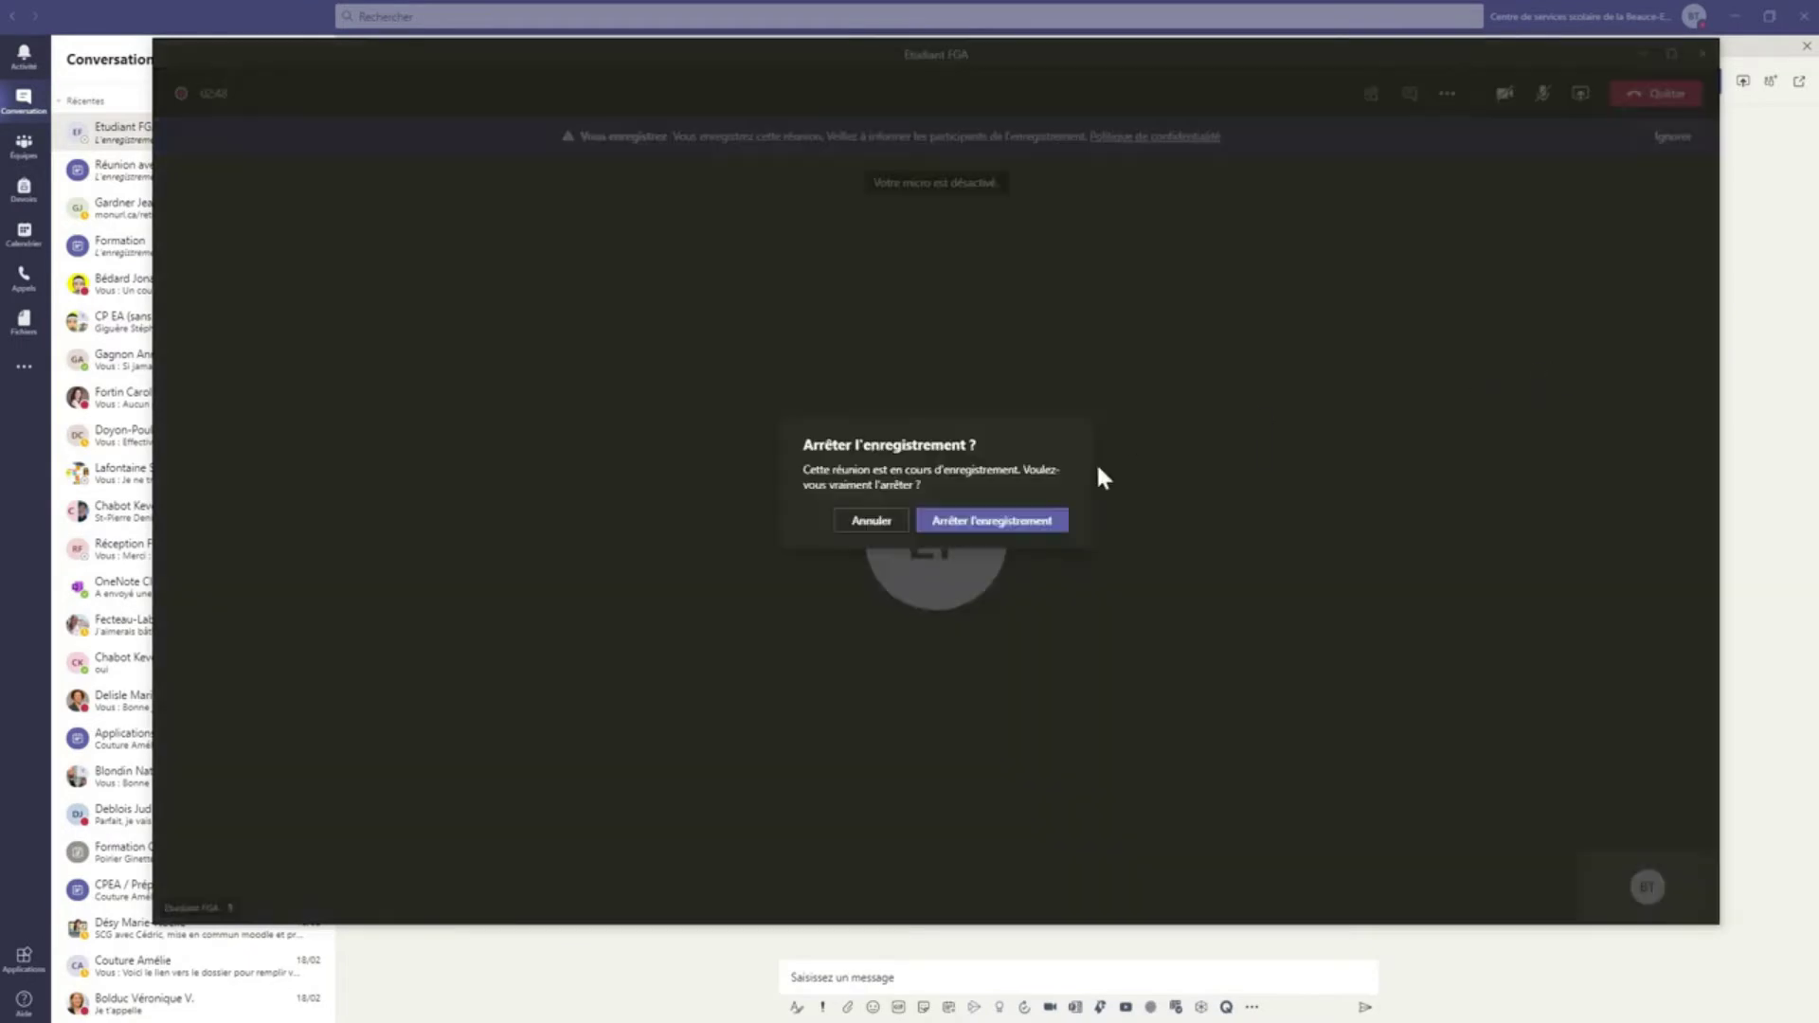
pyautogui.click(1027, 520)
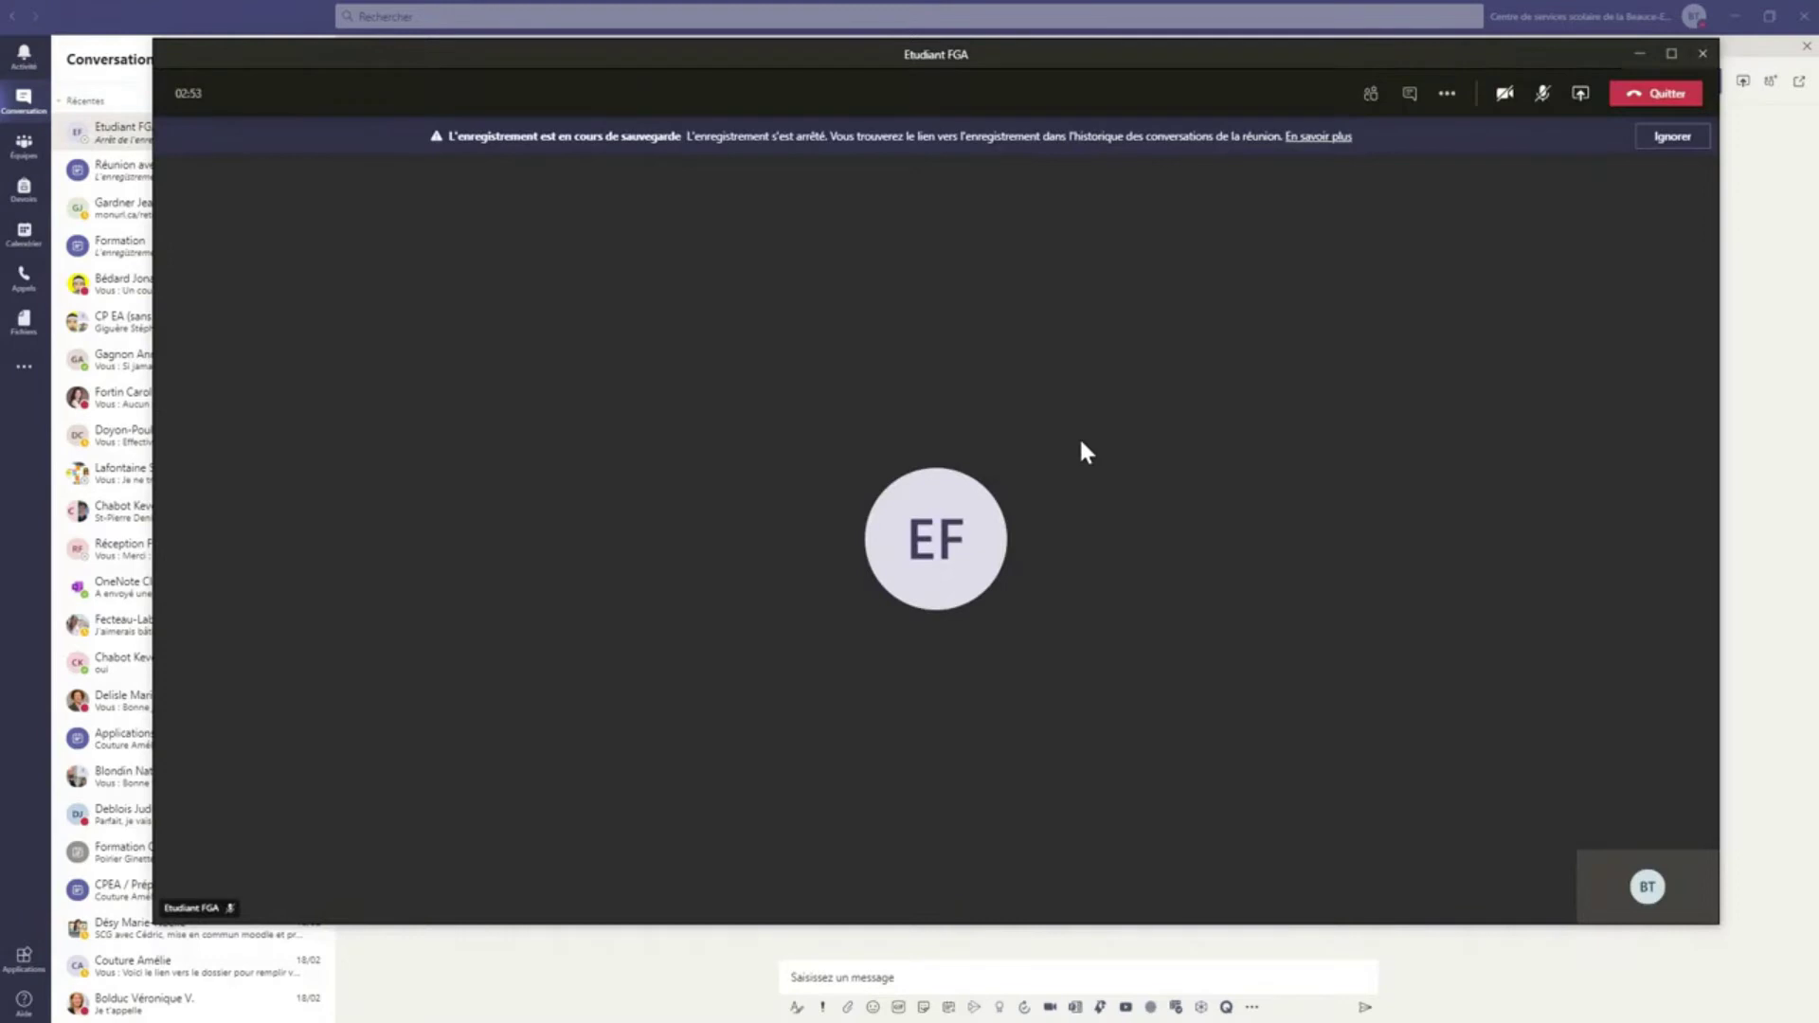
pyautogui.click(1656, 99)
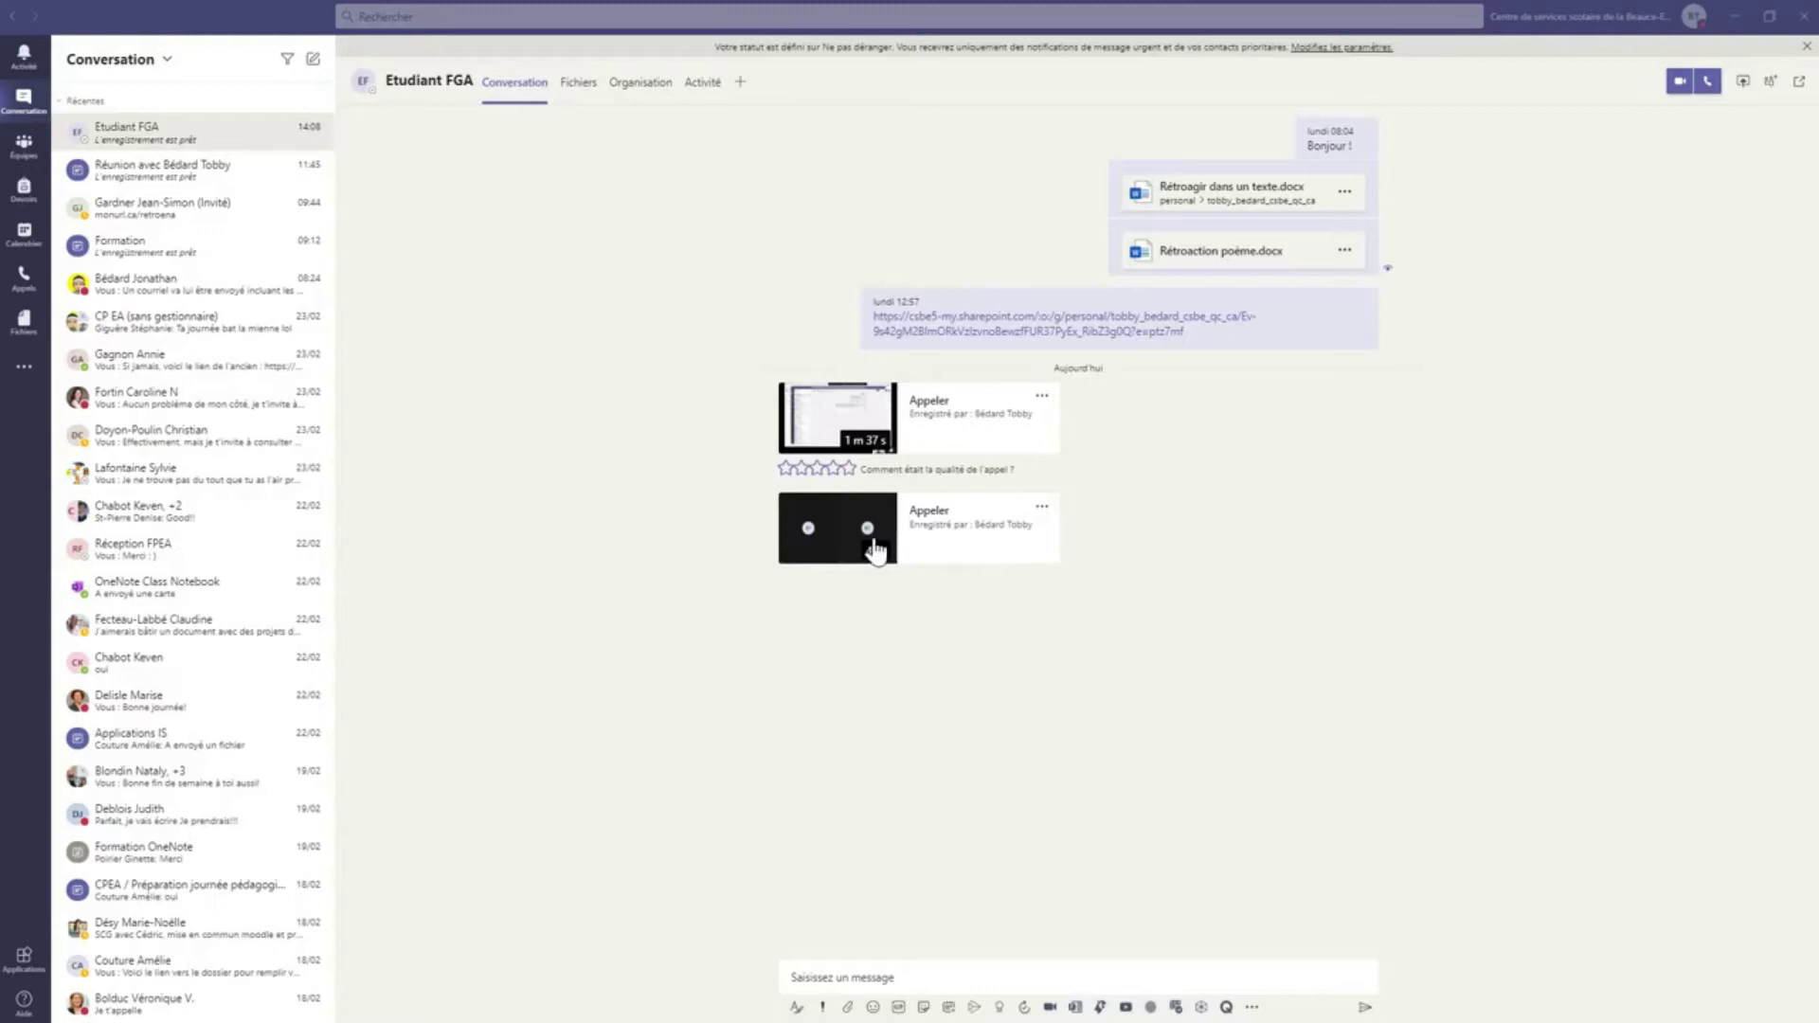
# Step: Rate the call quality four stars and get the link of the new recording in the conversation
pyautogui.click(832, 467)
pyautogui.click(1043, 508)
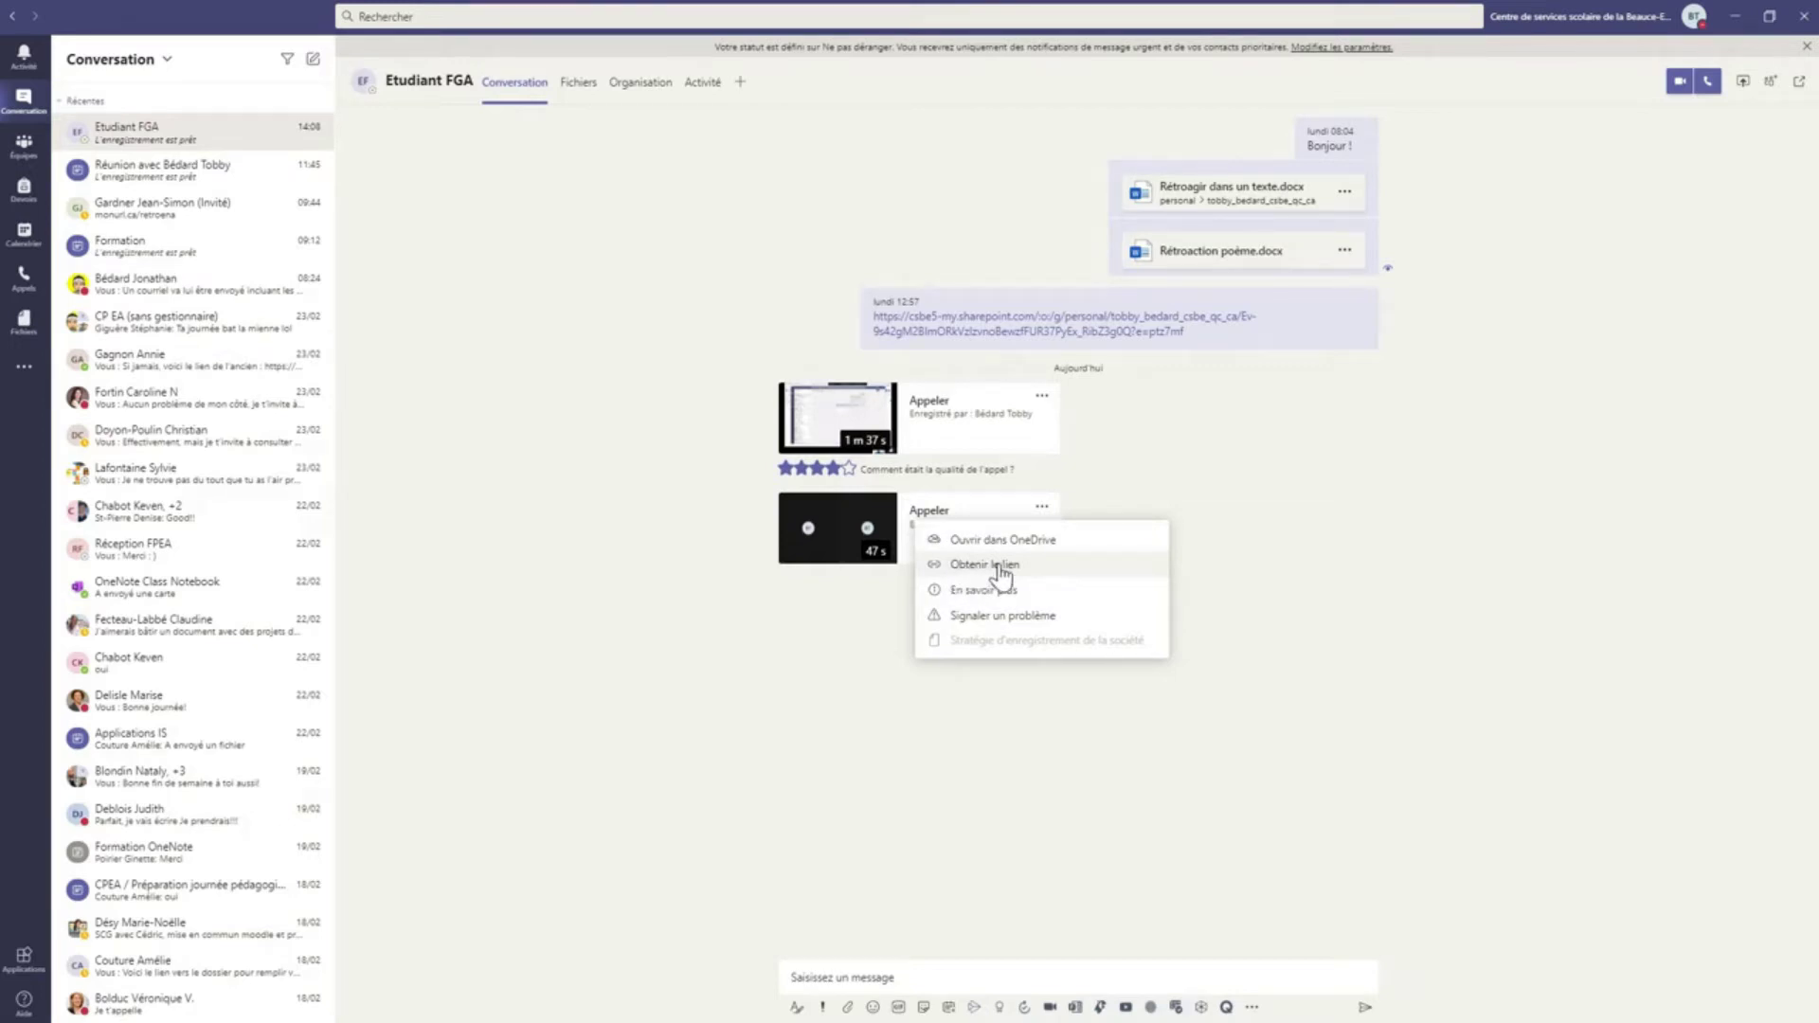
pyautogui.click(1058, 555)
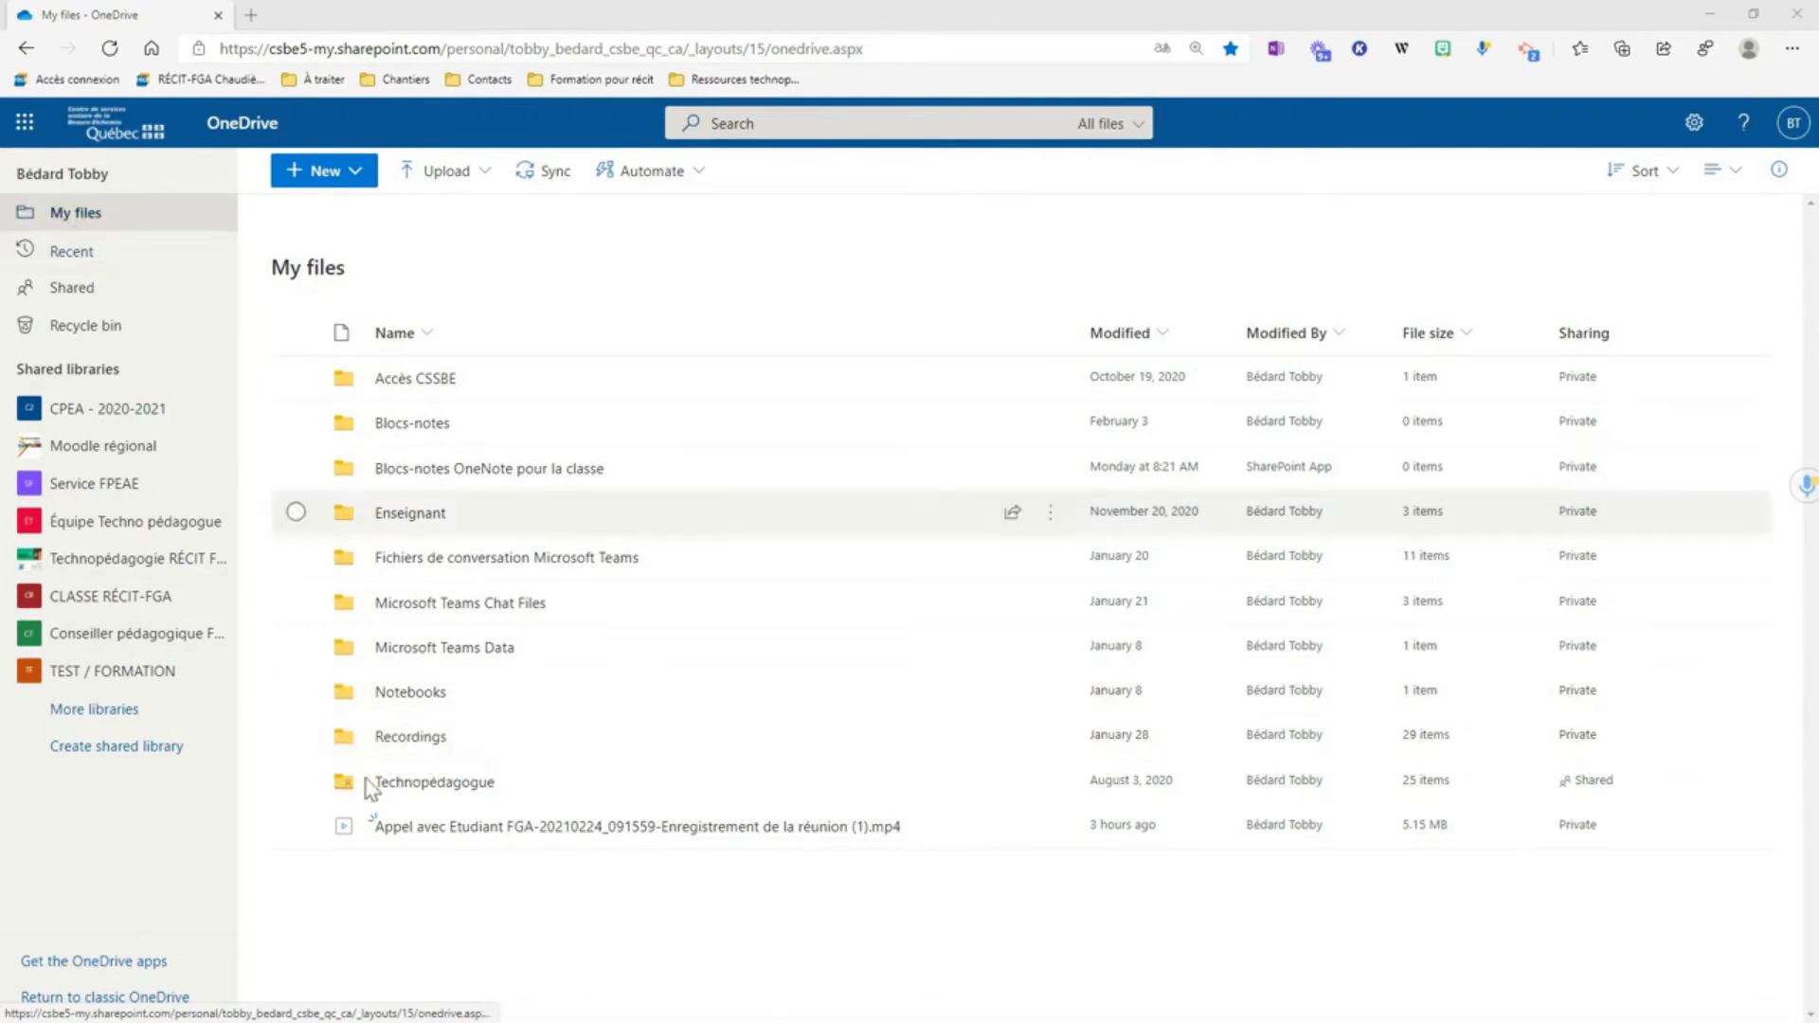
# Step: Switch to OneDrive and open the Etudiant FGA call recording 20210224_140812 from the Recordings folder
pyautogui.click(413, 745)
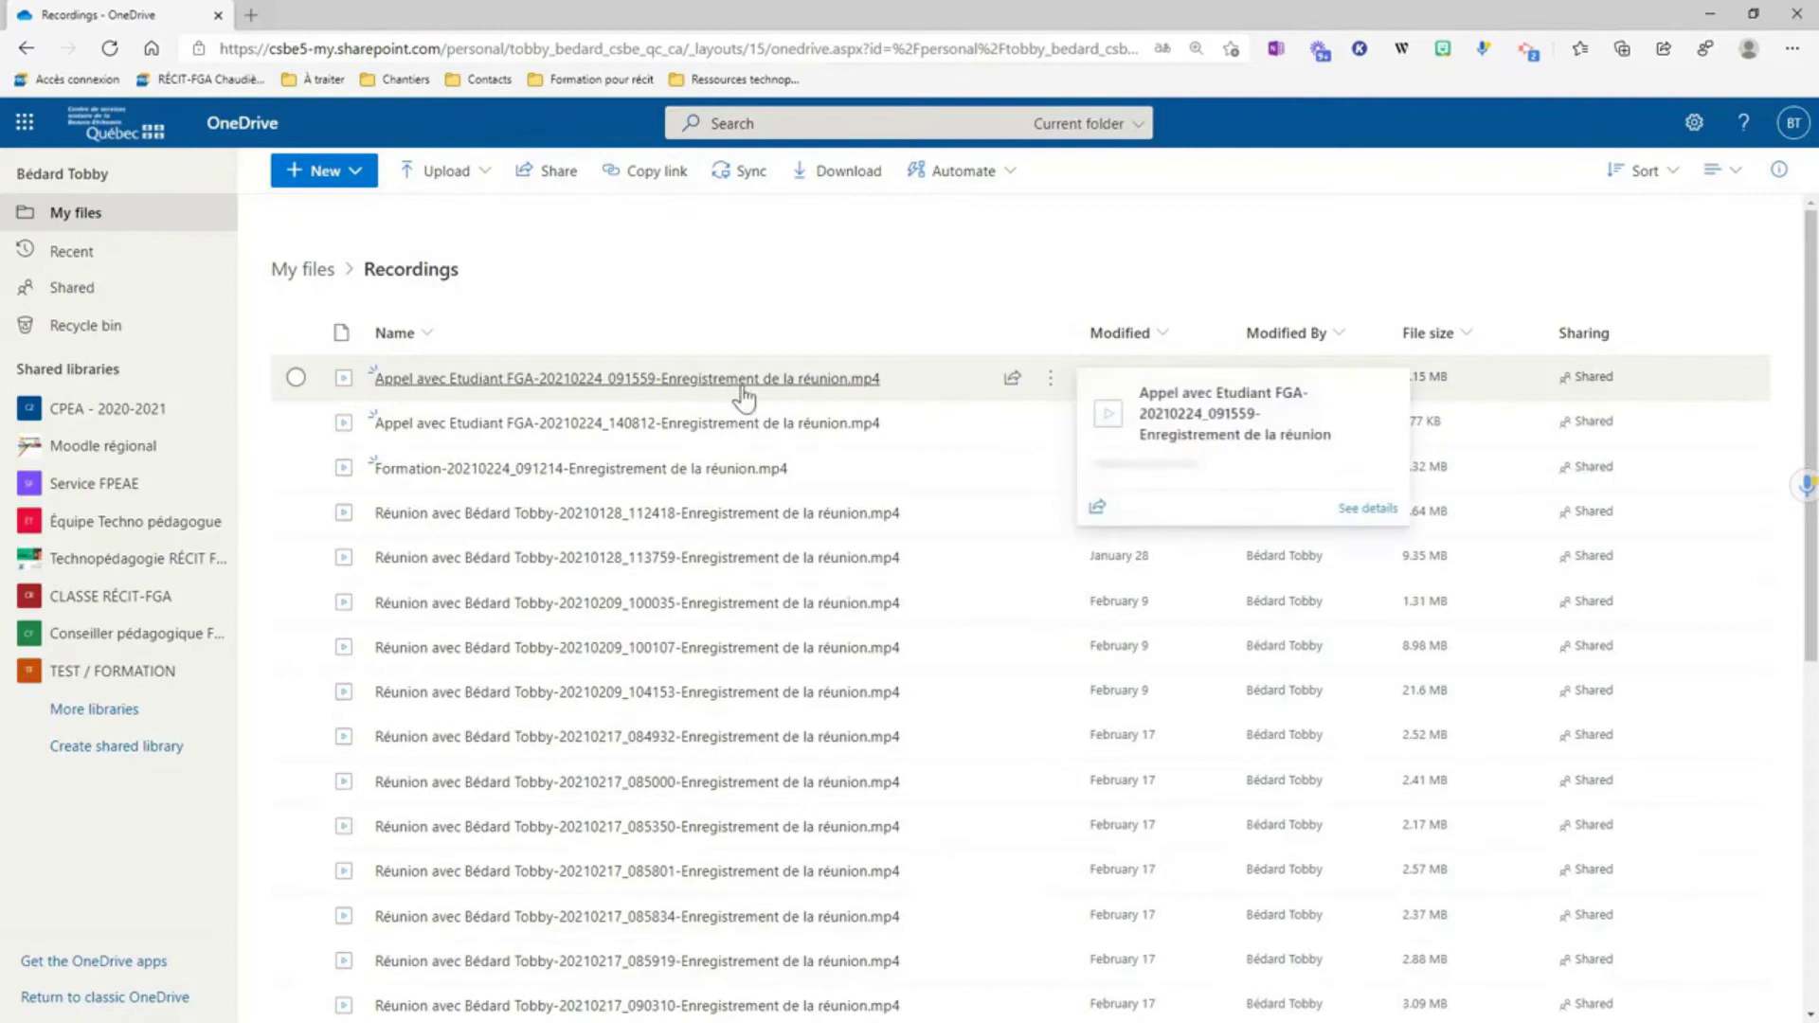
pyautogui.scroll(-7, 760, 426)
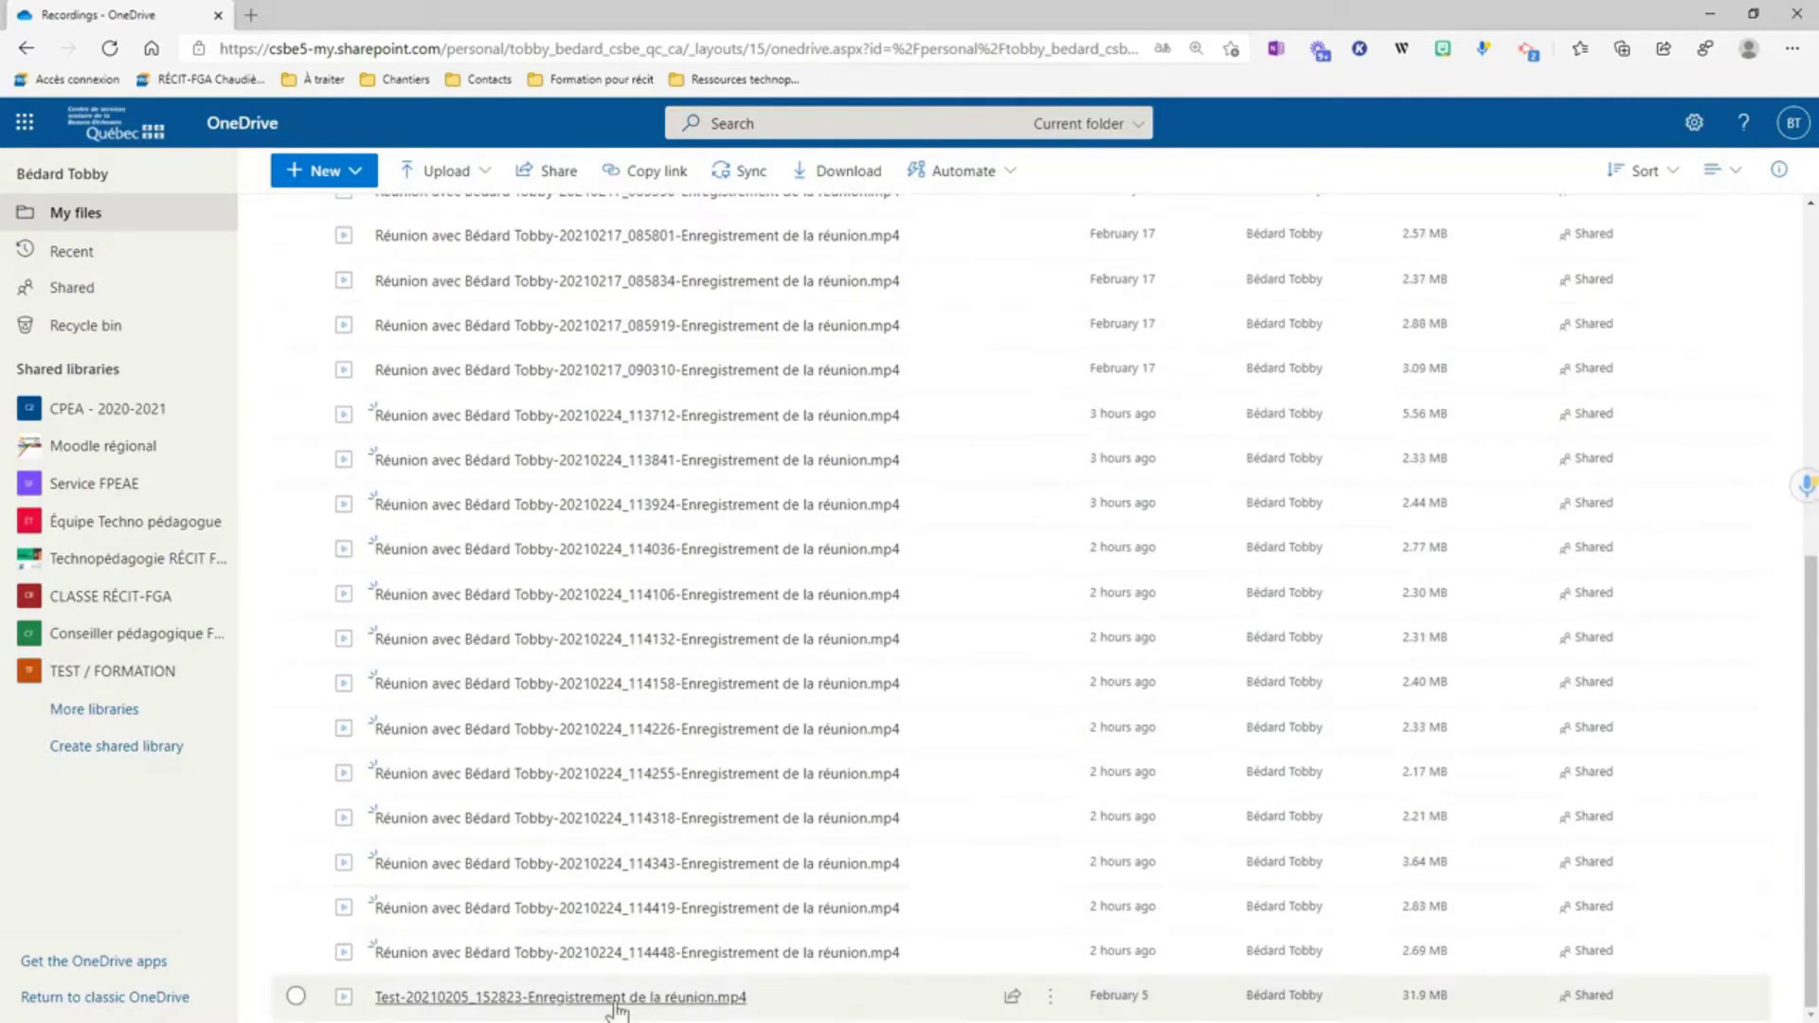
pyautogui.scroll(7, 614, 529)
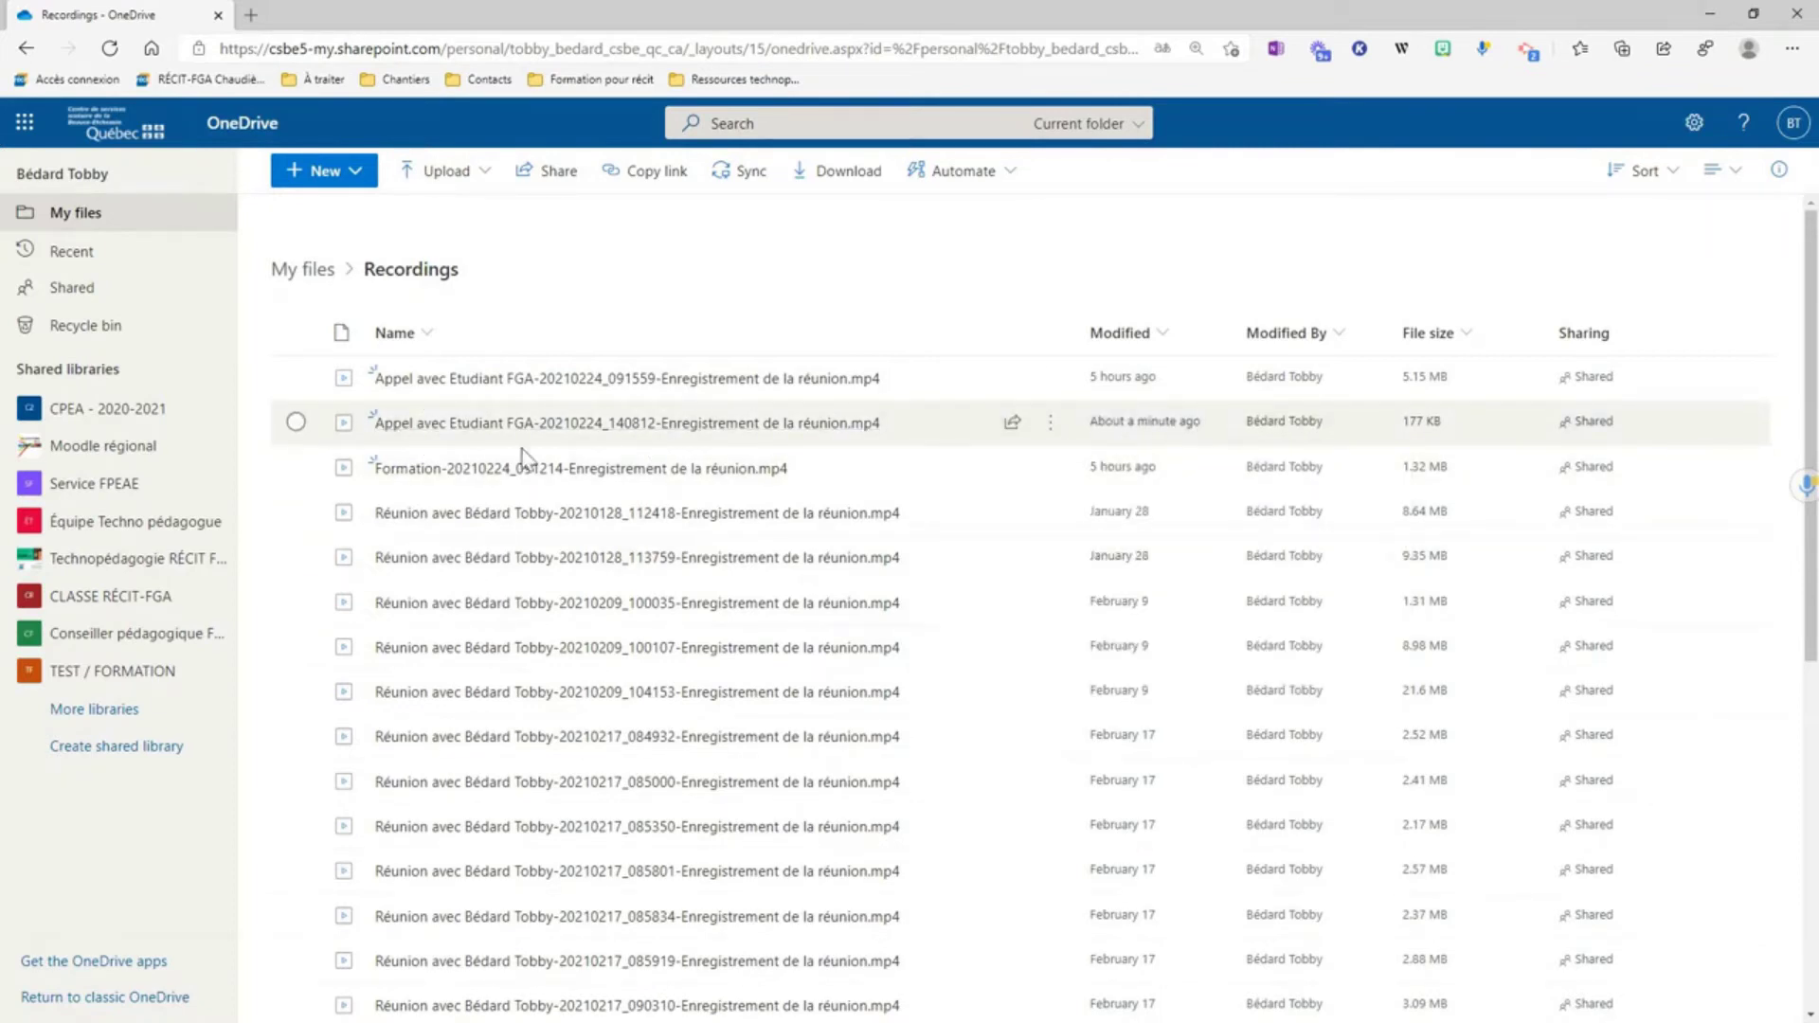
pyautogui.moveTo(431, 435)
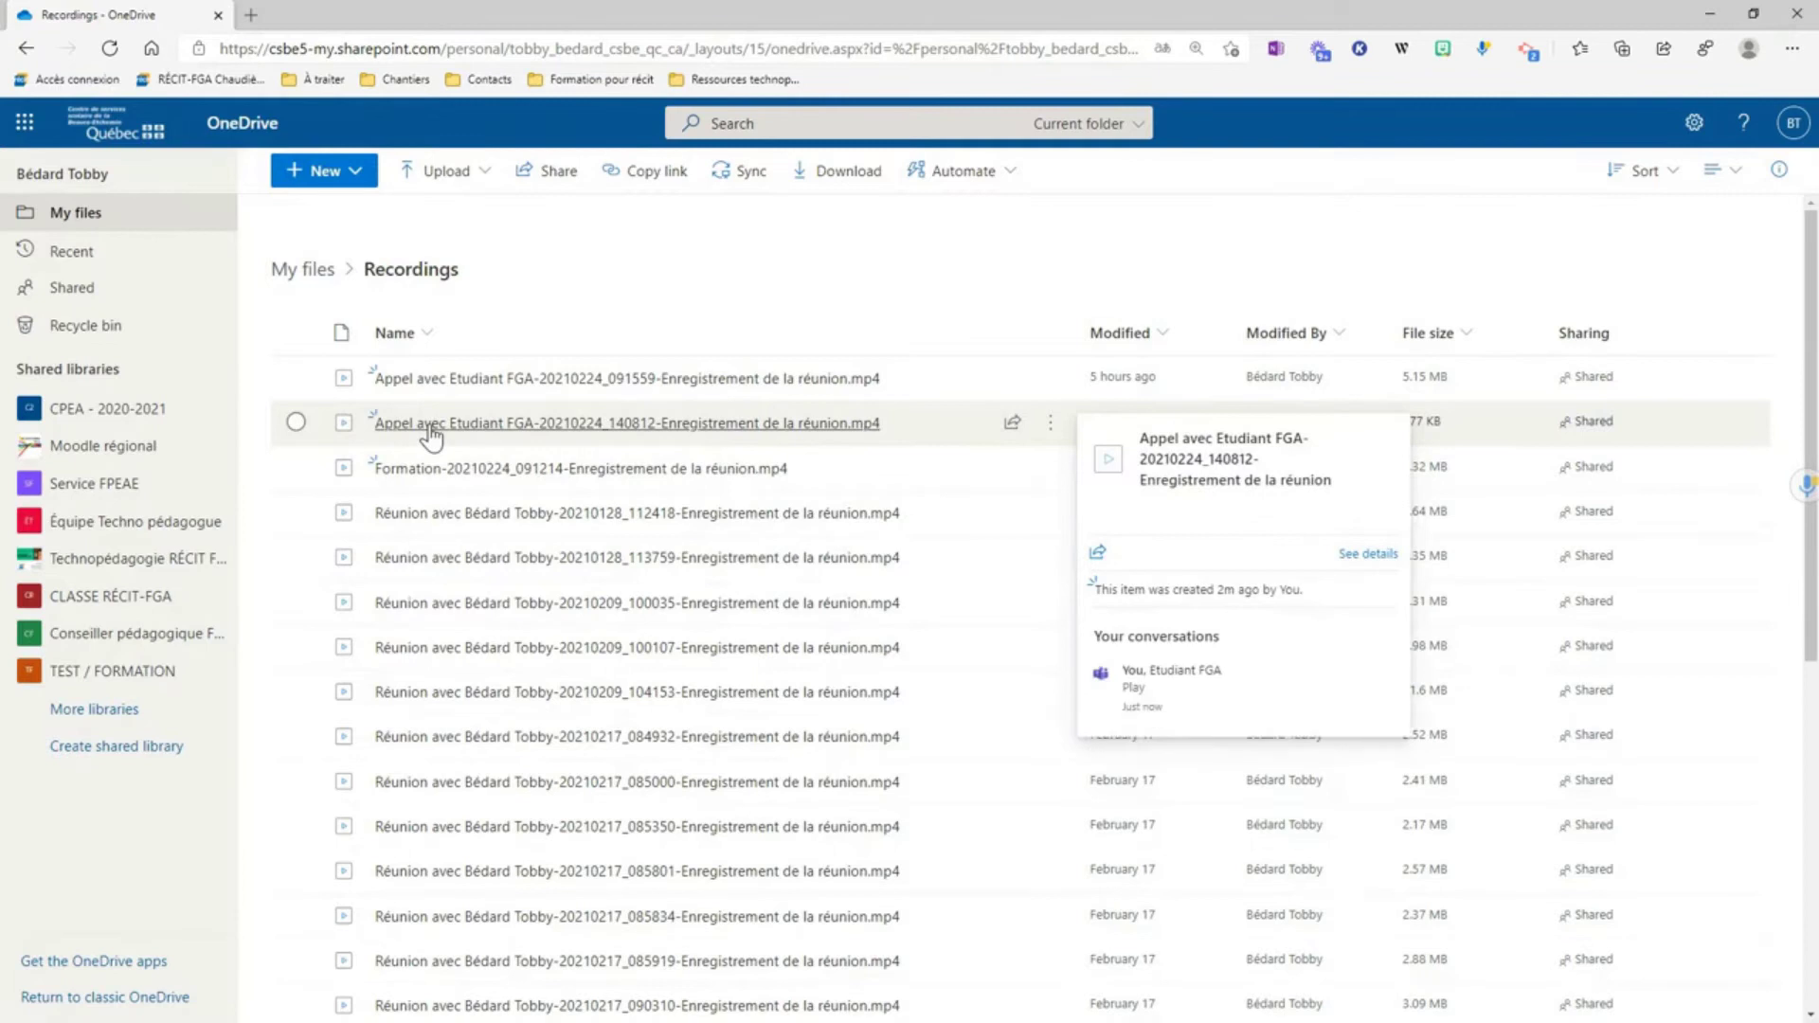
pyautogui.click(430, 426)
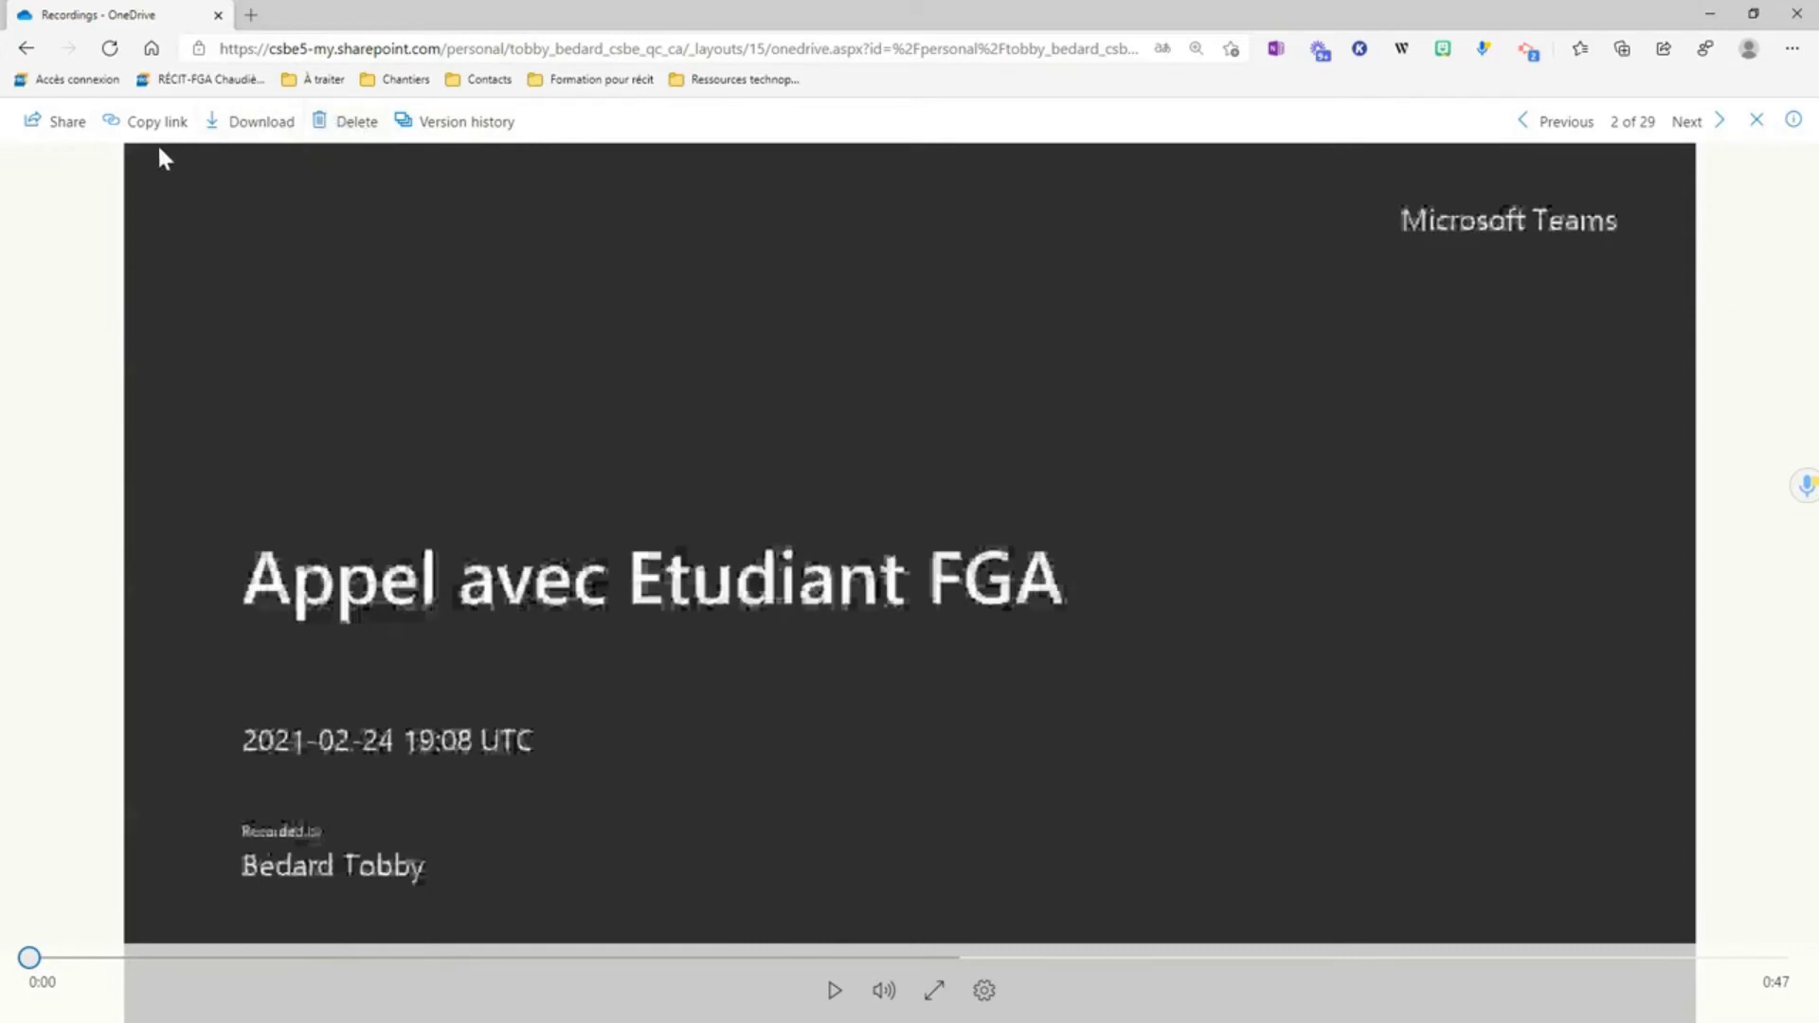
# Step: Open the recording's sharing link settings and apply them with access for anyone with the link
pyautogui.click(66, 123)
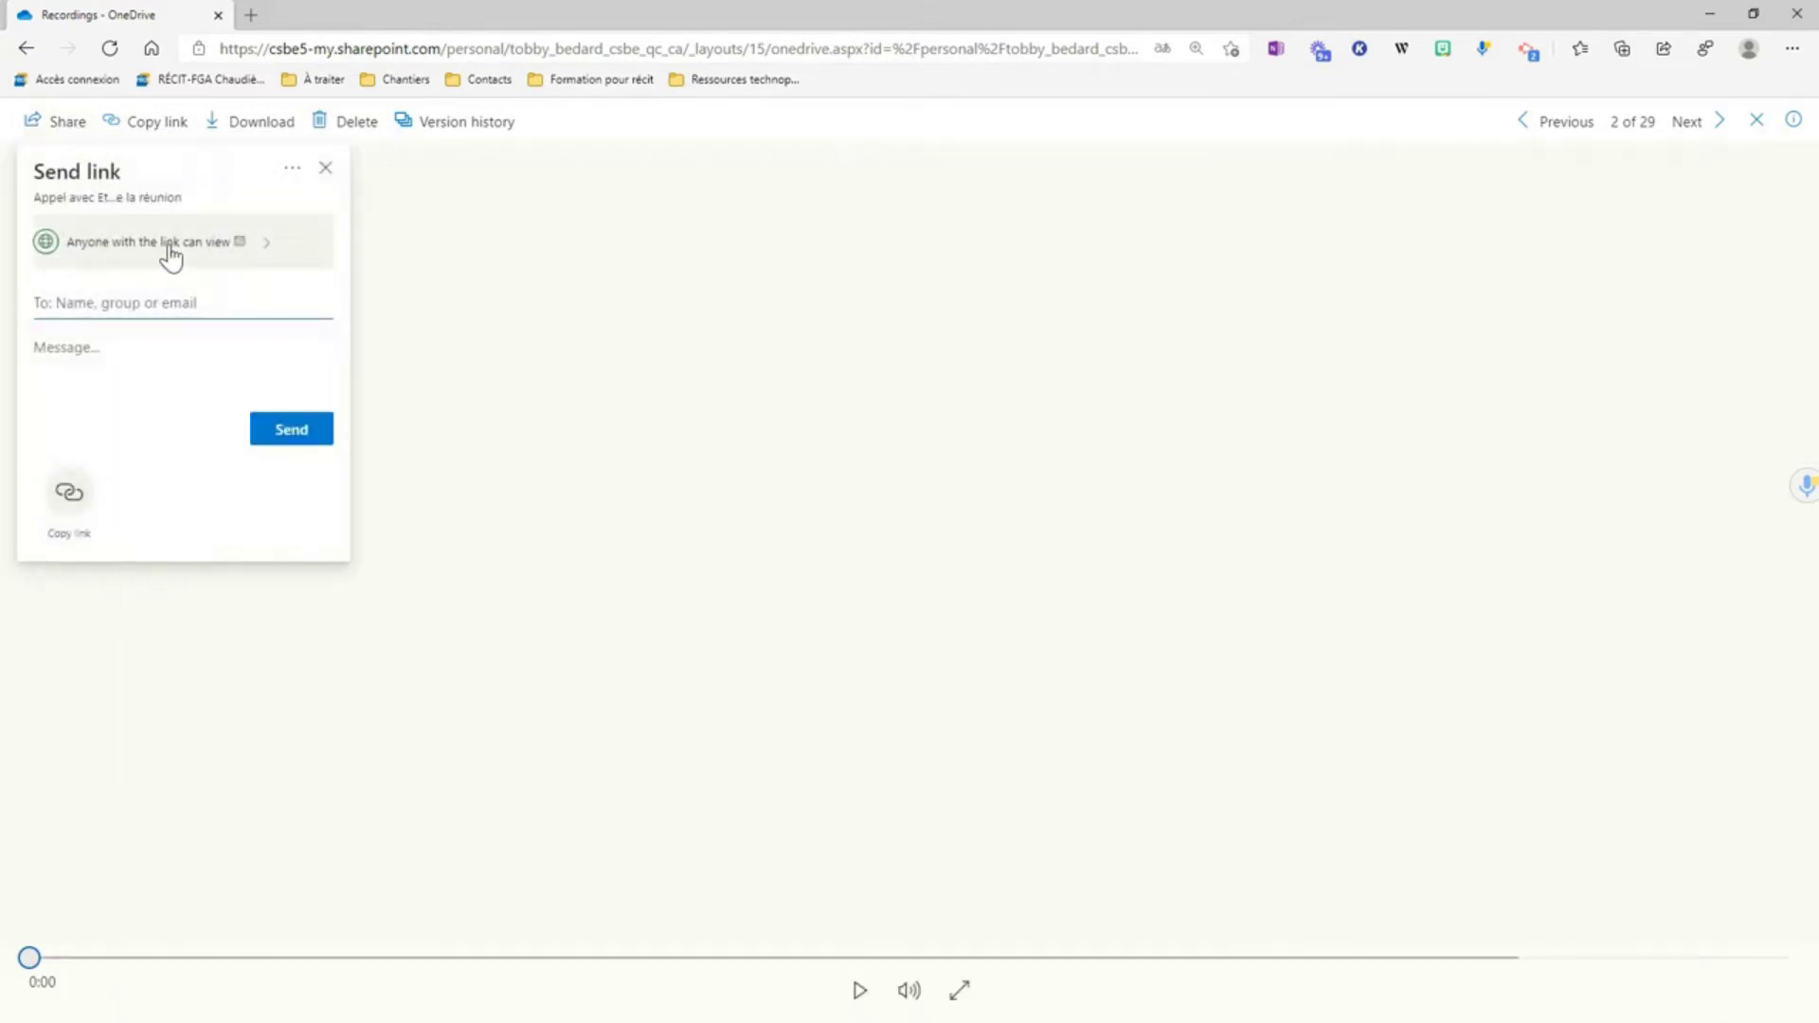
pyautogui.click(170, 254)
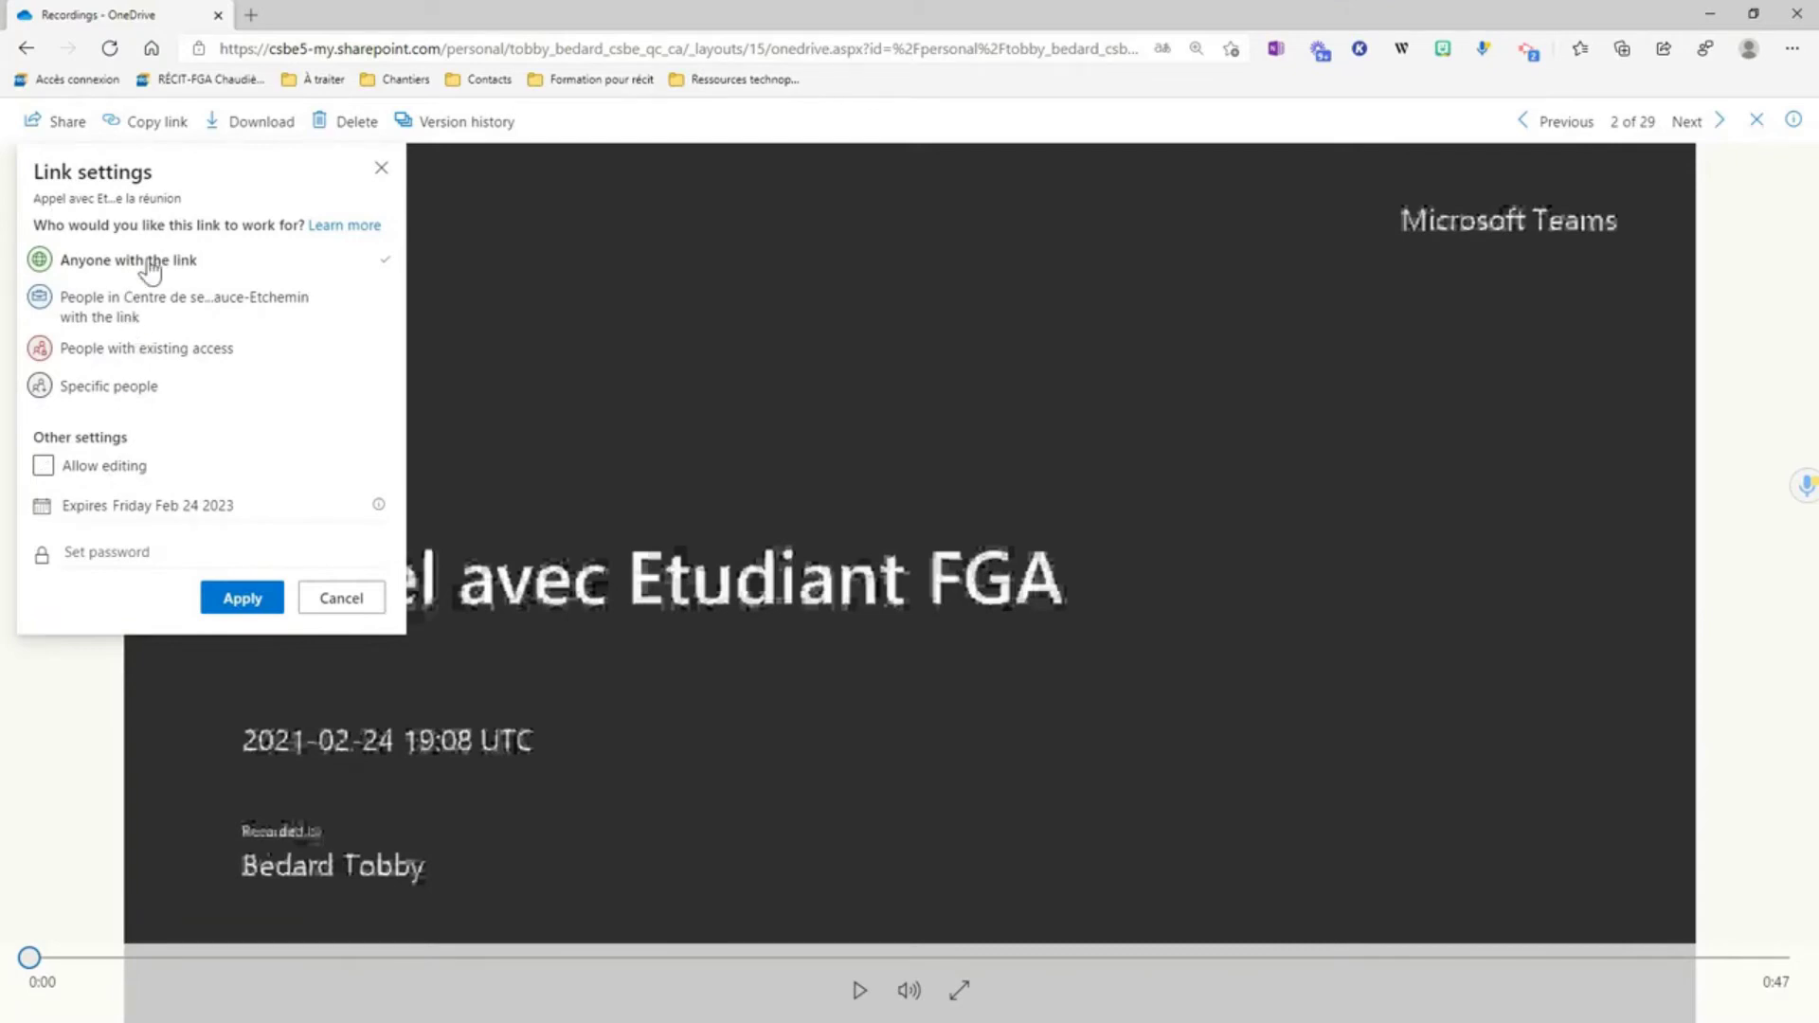
pyautogui.click(138, 550)
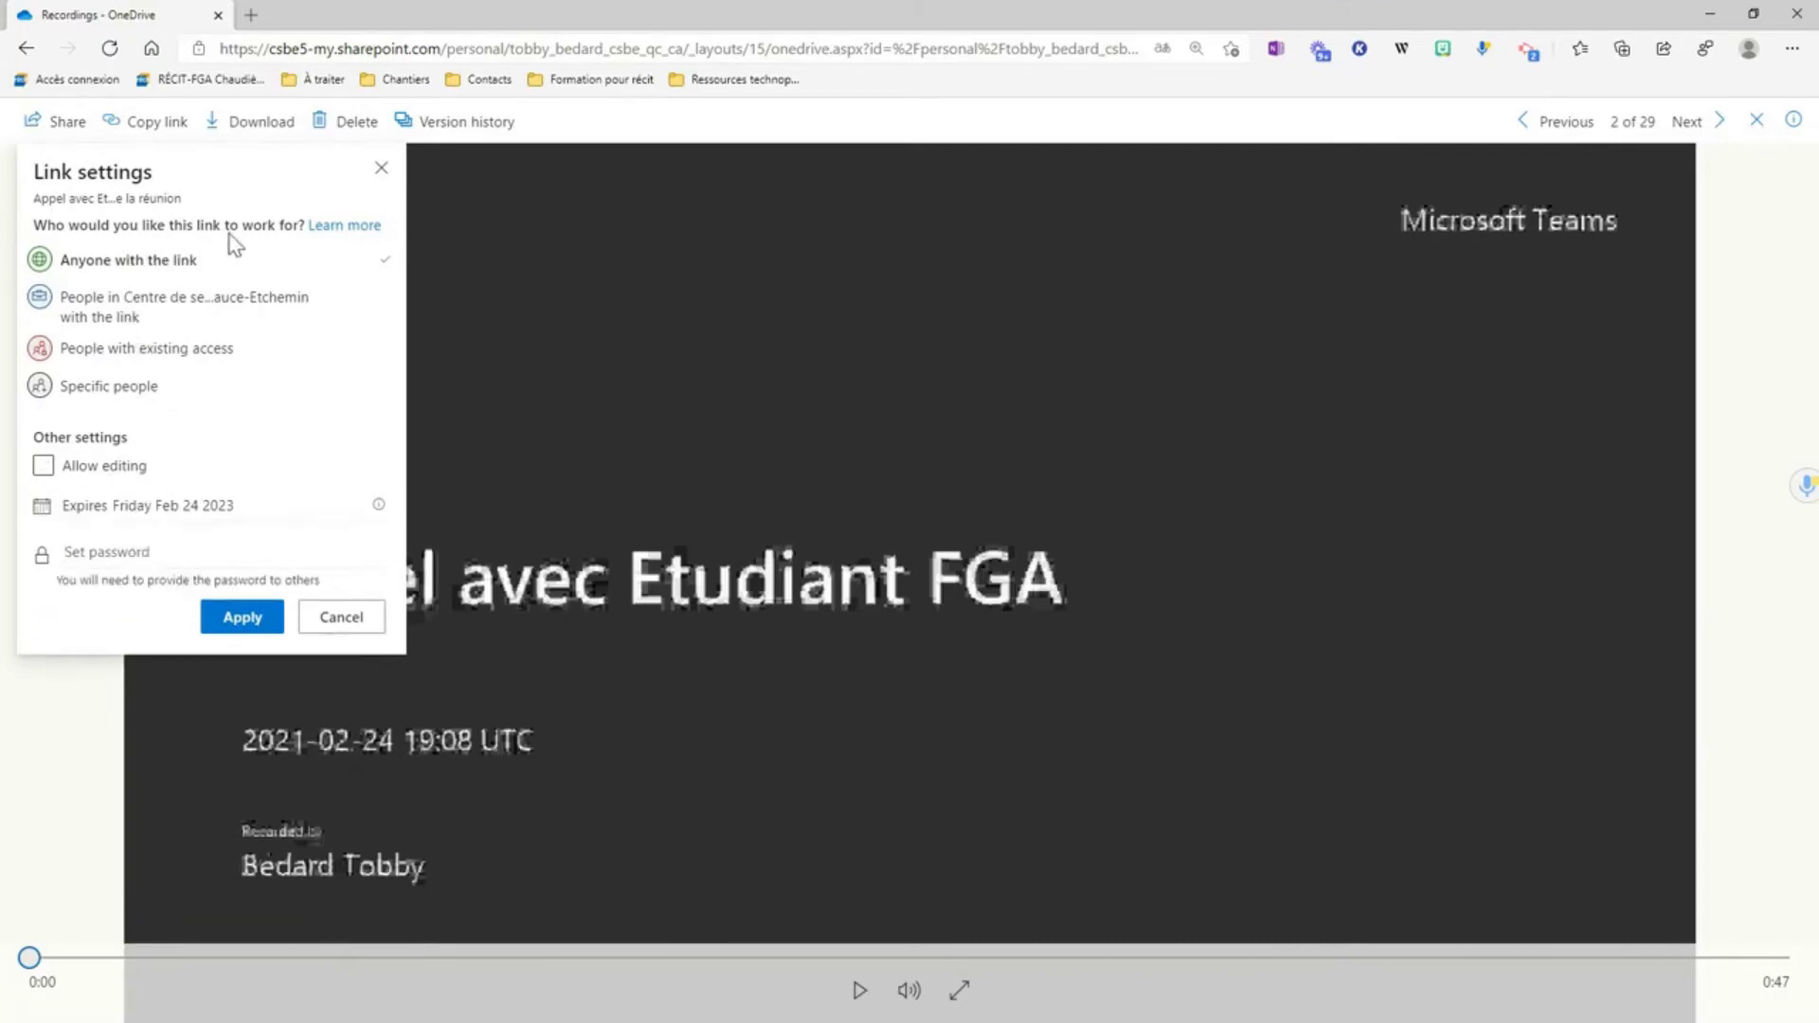
pyautogui.click(242, 625)
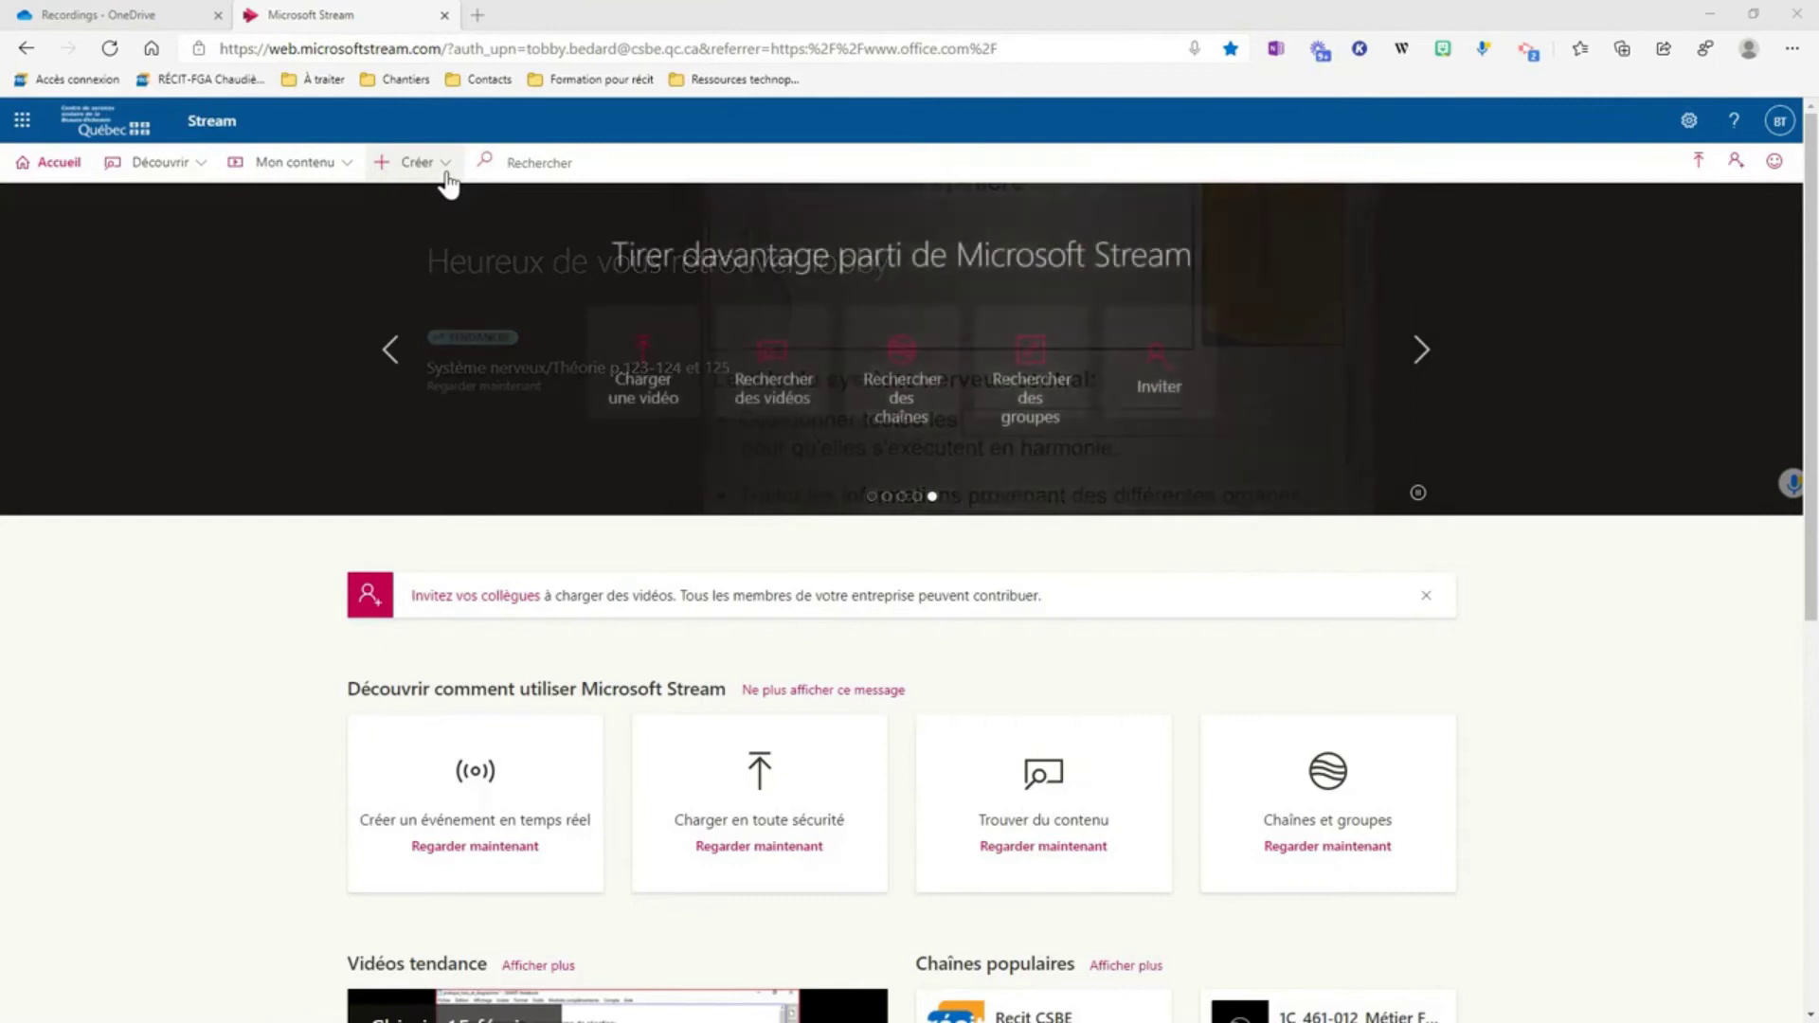
# Step: Switch to Microsoft Stream, examine the source modes of the screen or video recorder, and close the recorder
pyautogui.click(446, 176)
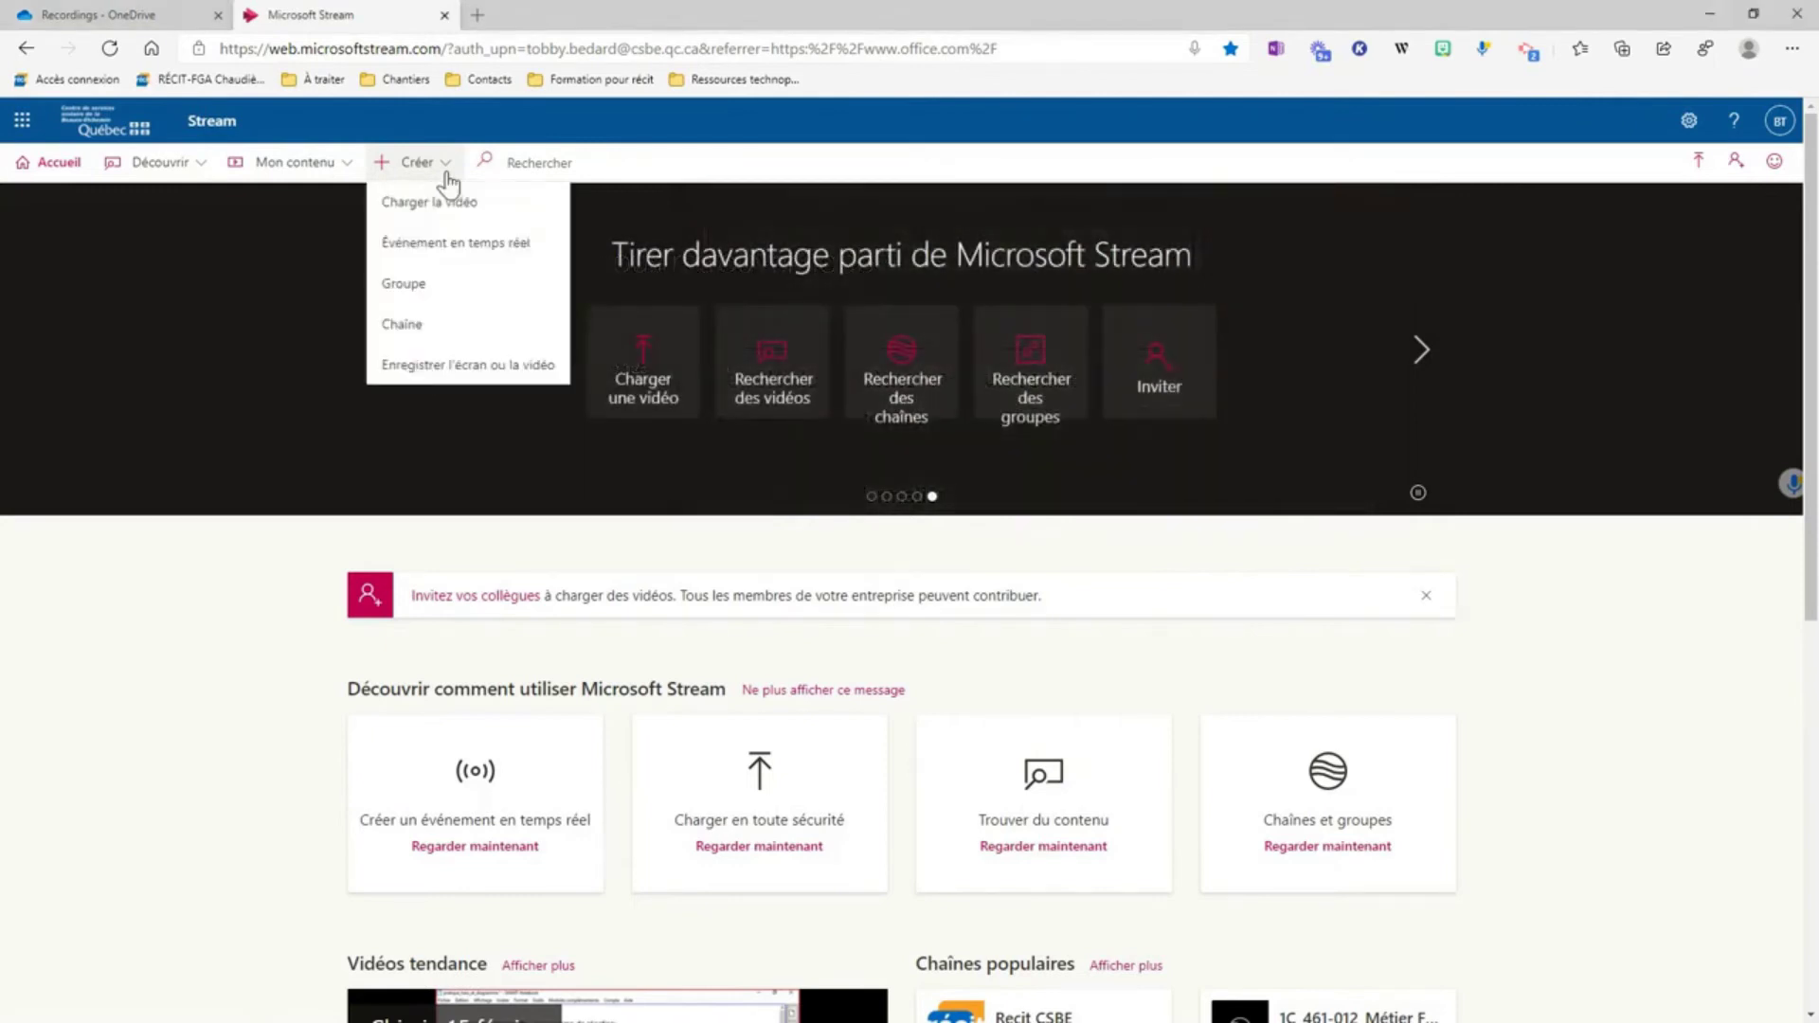
pyautogui.click(493, 369)
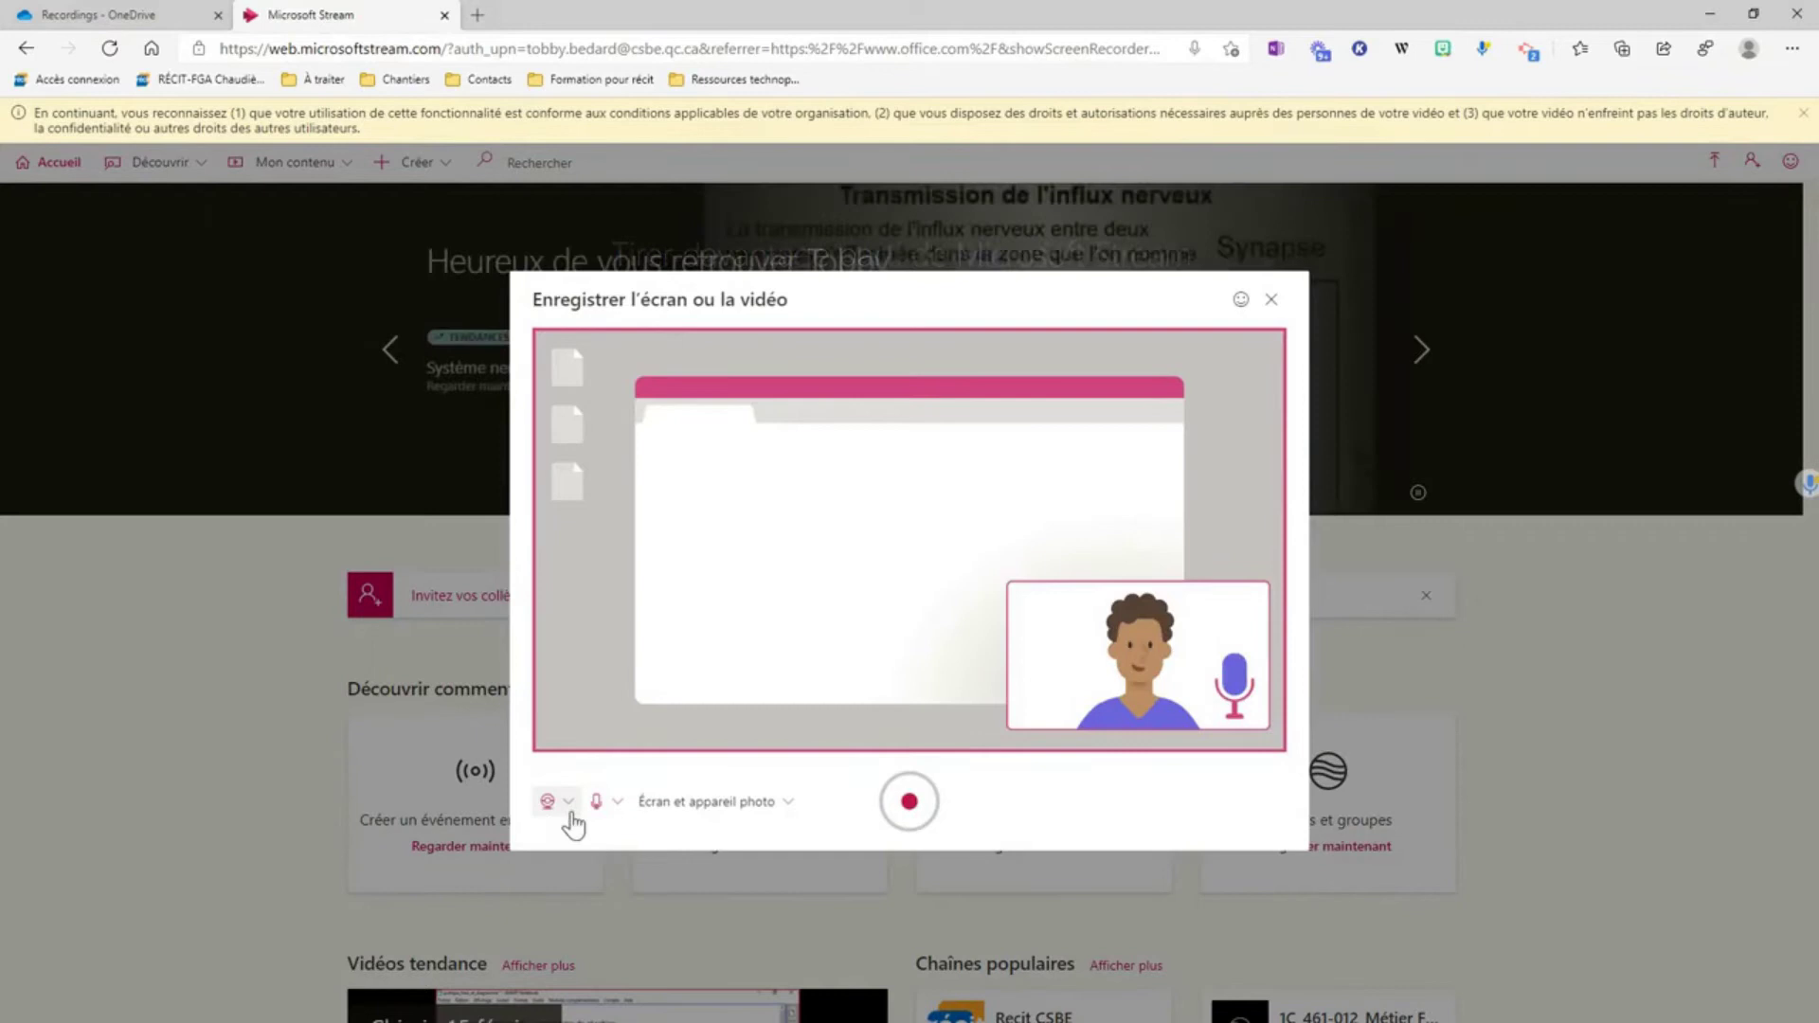
pyautogui.click(769, 807)
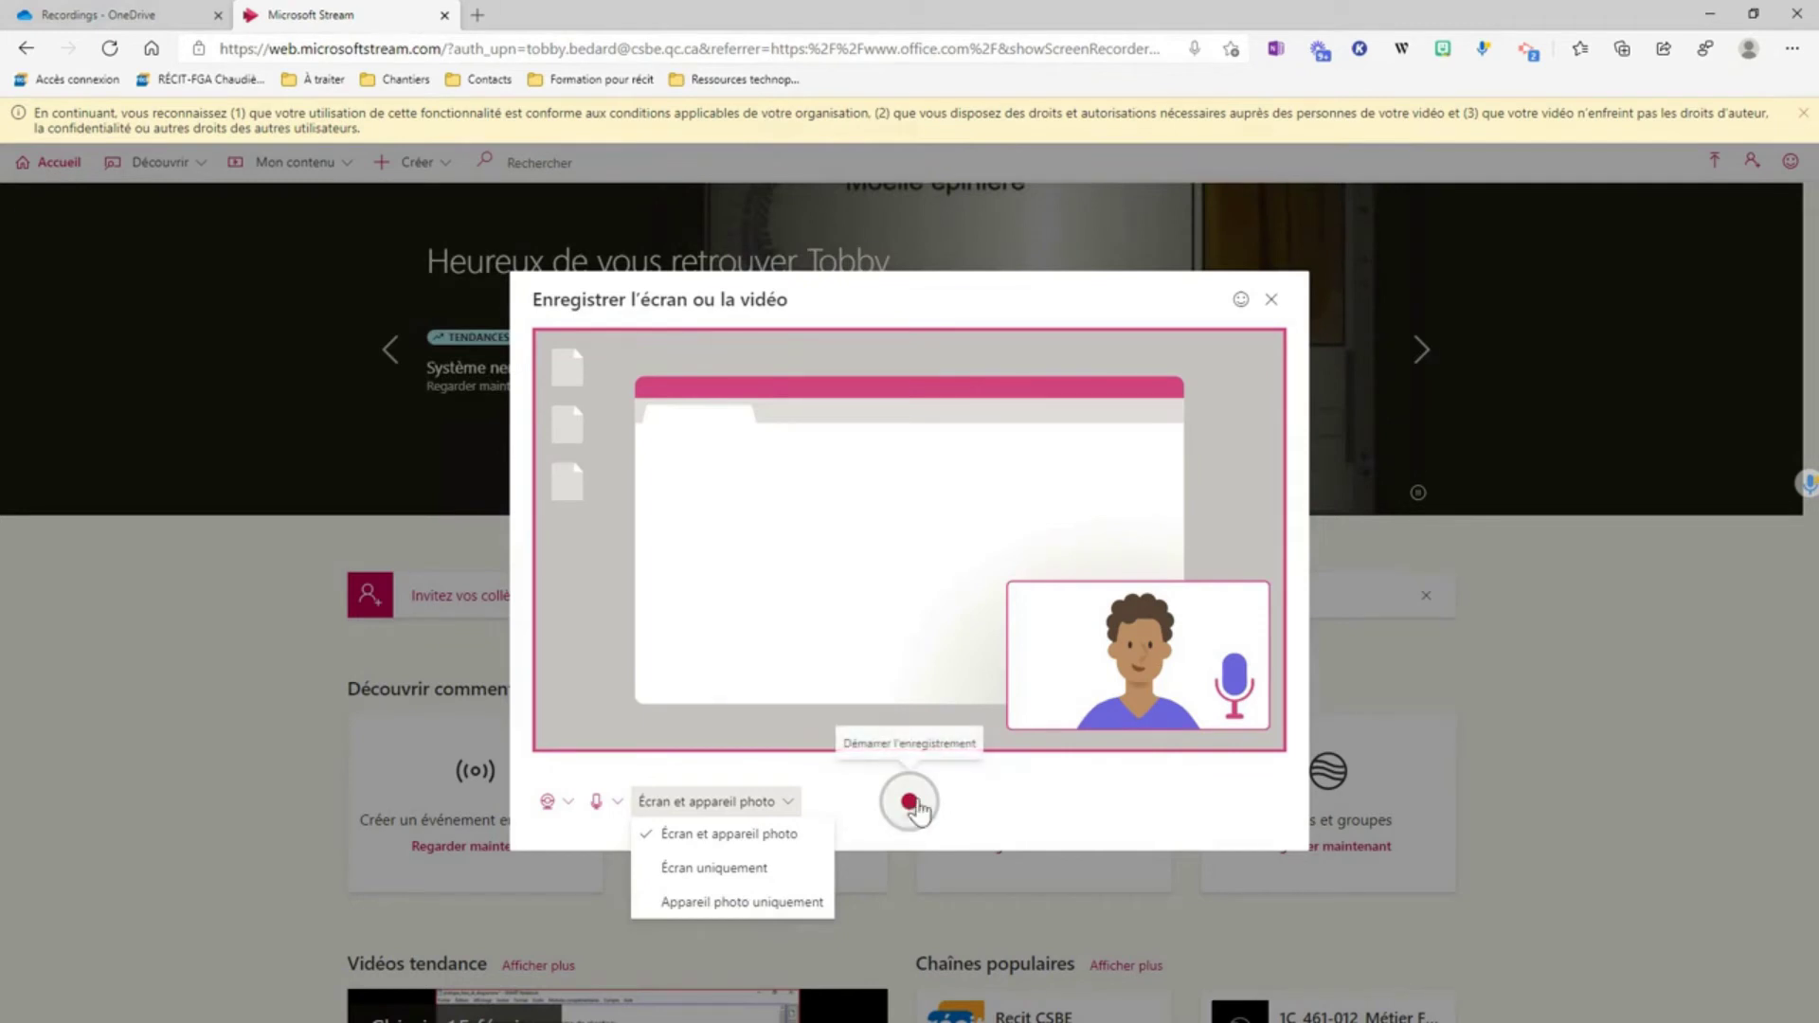
pyautogui.click(1275, 302)
pyautogui.click(1275, 303)
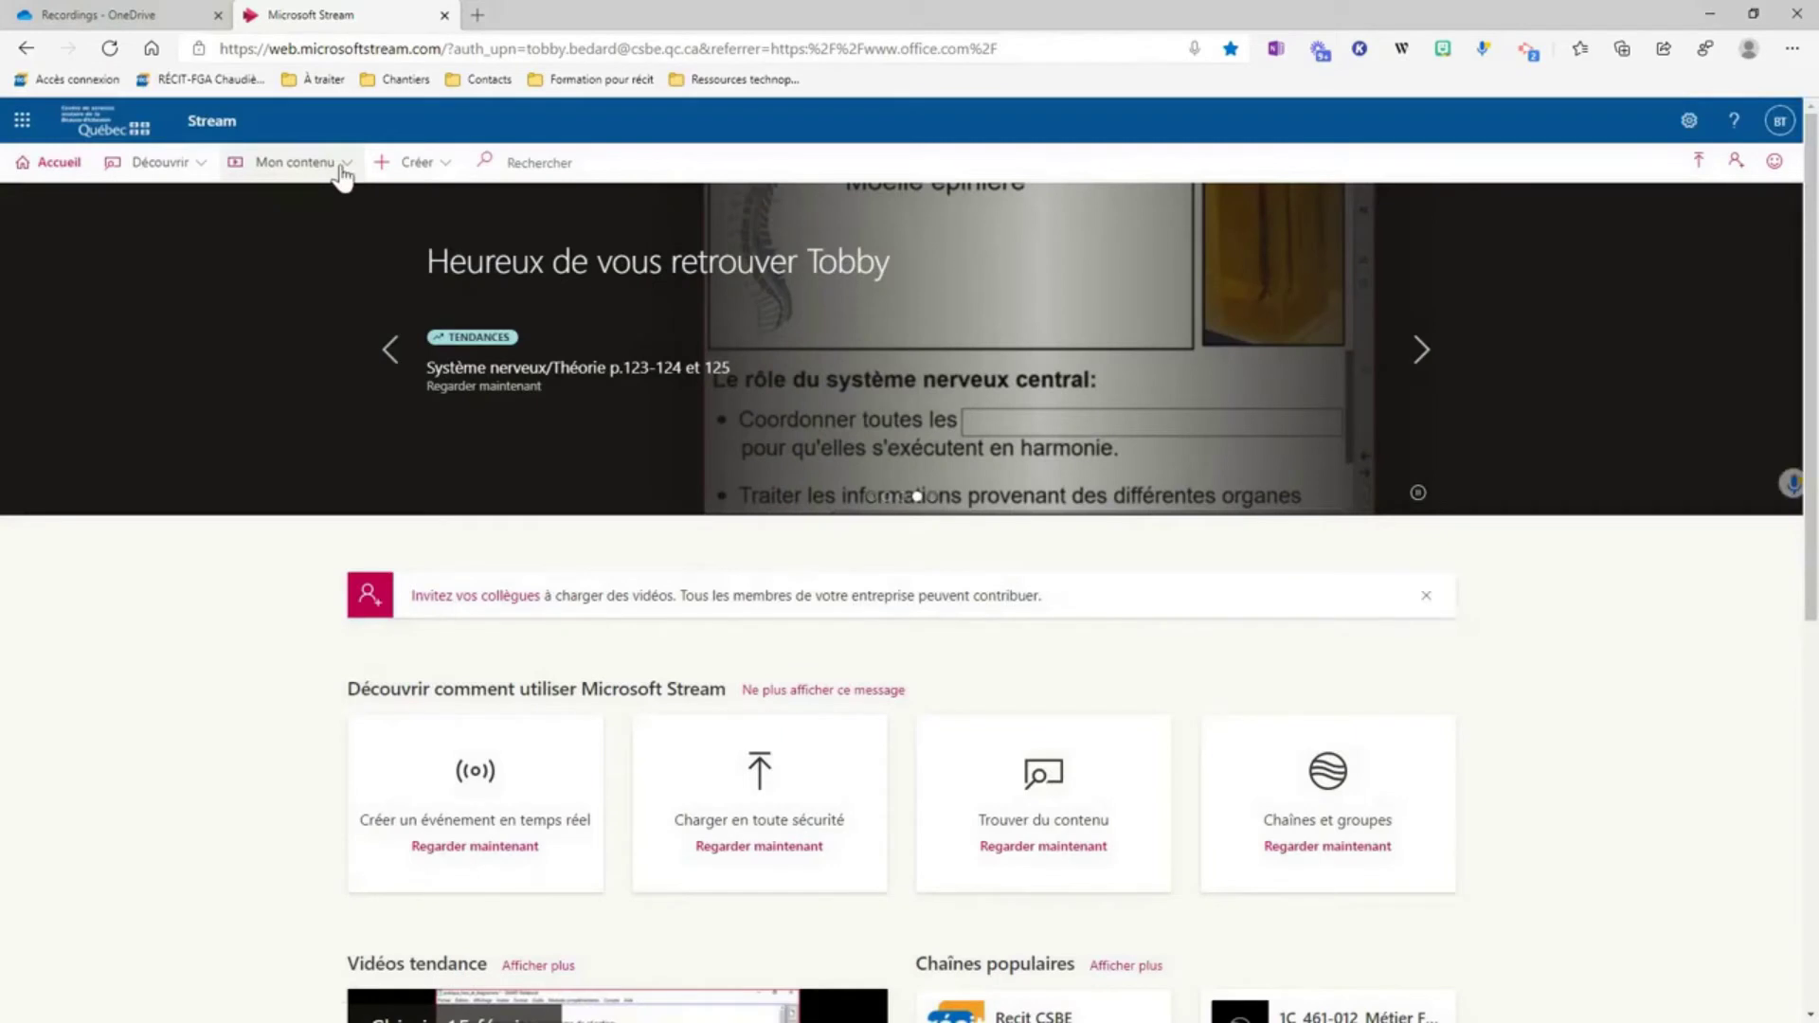
# Step: Open the video "Rétroagir avec une grille et un guide de correction dans Moodle" from the personal Stream videos
pyautogui.click(343, 170)
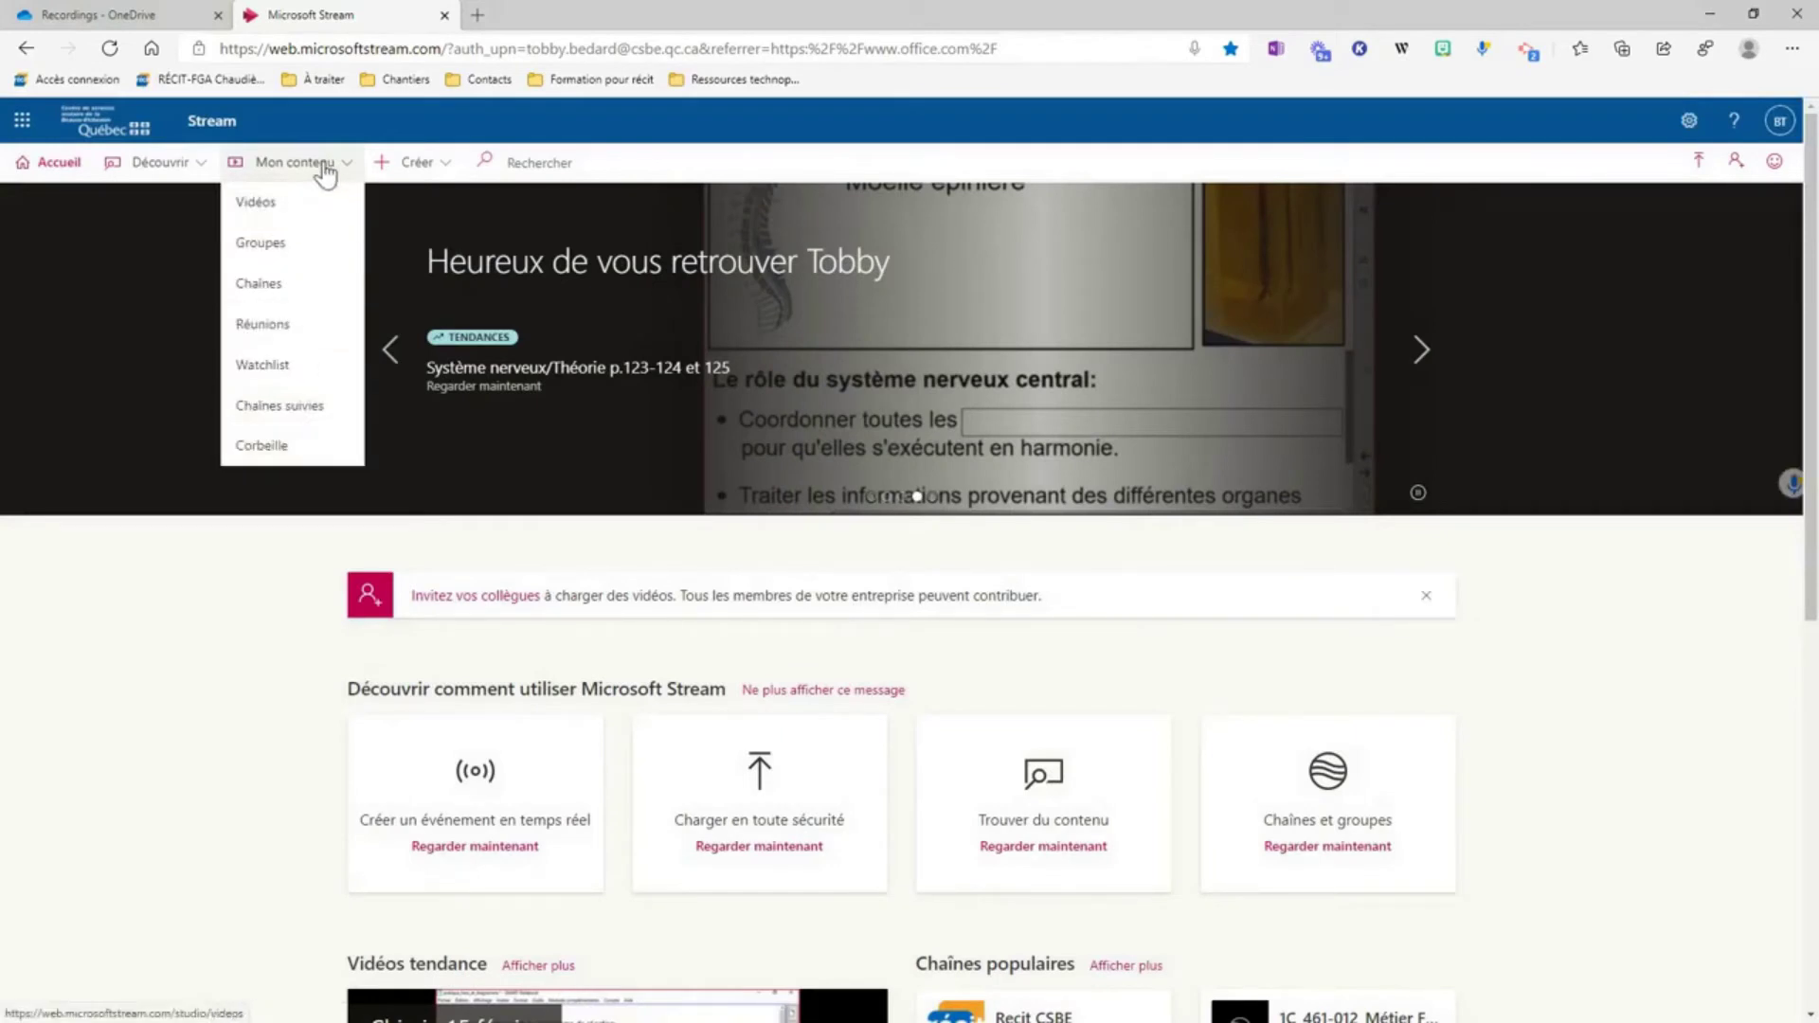
pyautogui.click(296, 206)
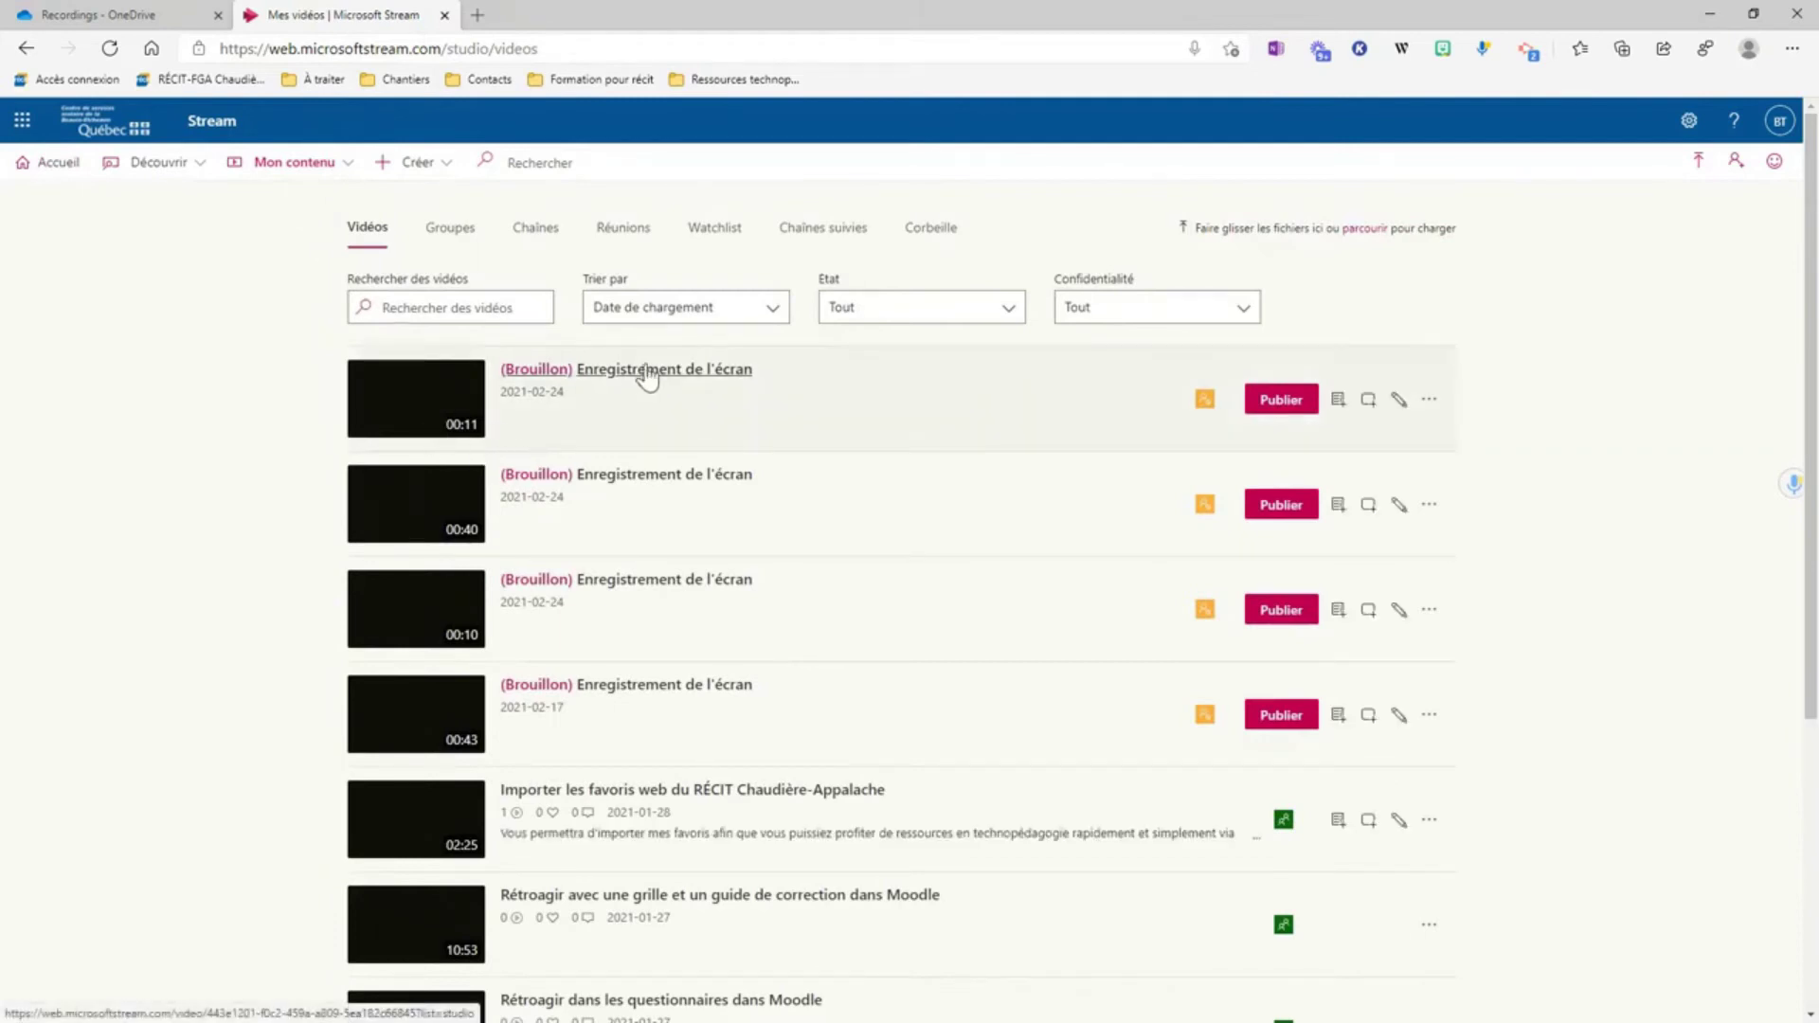
pyautogui.scroll(-2, 671, 578)
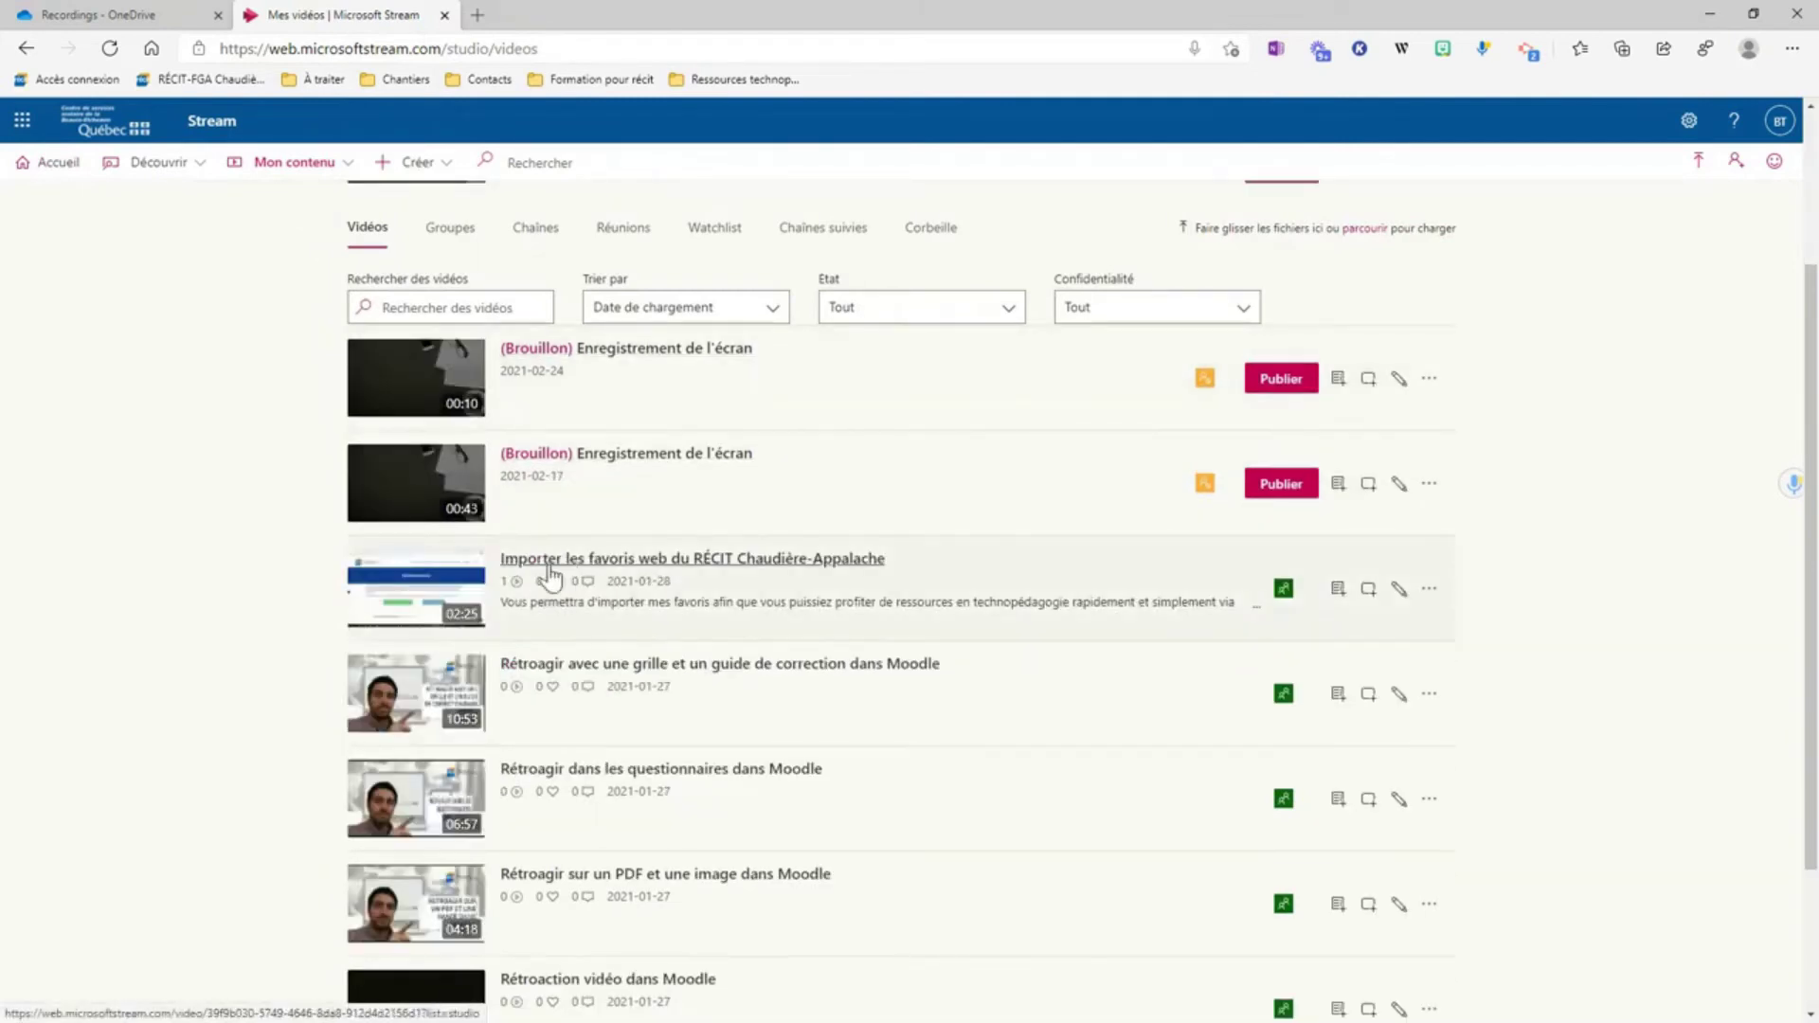
pyautogui.click(612, 565)
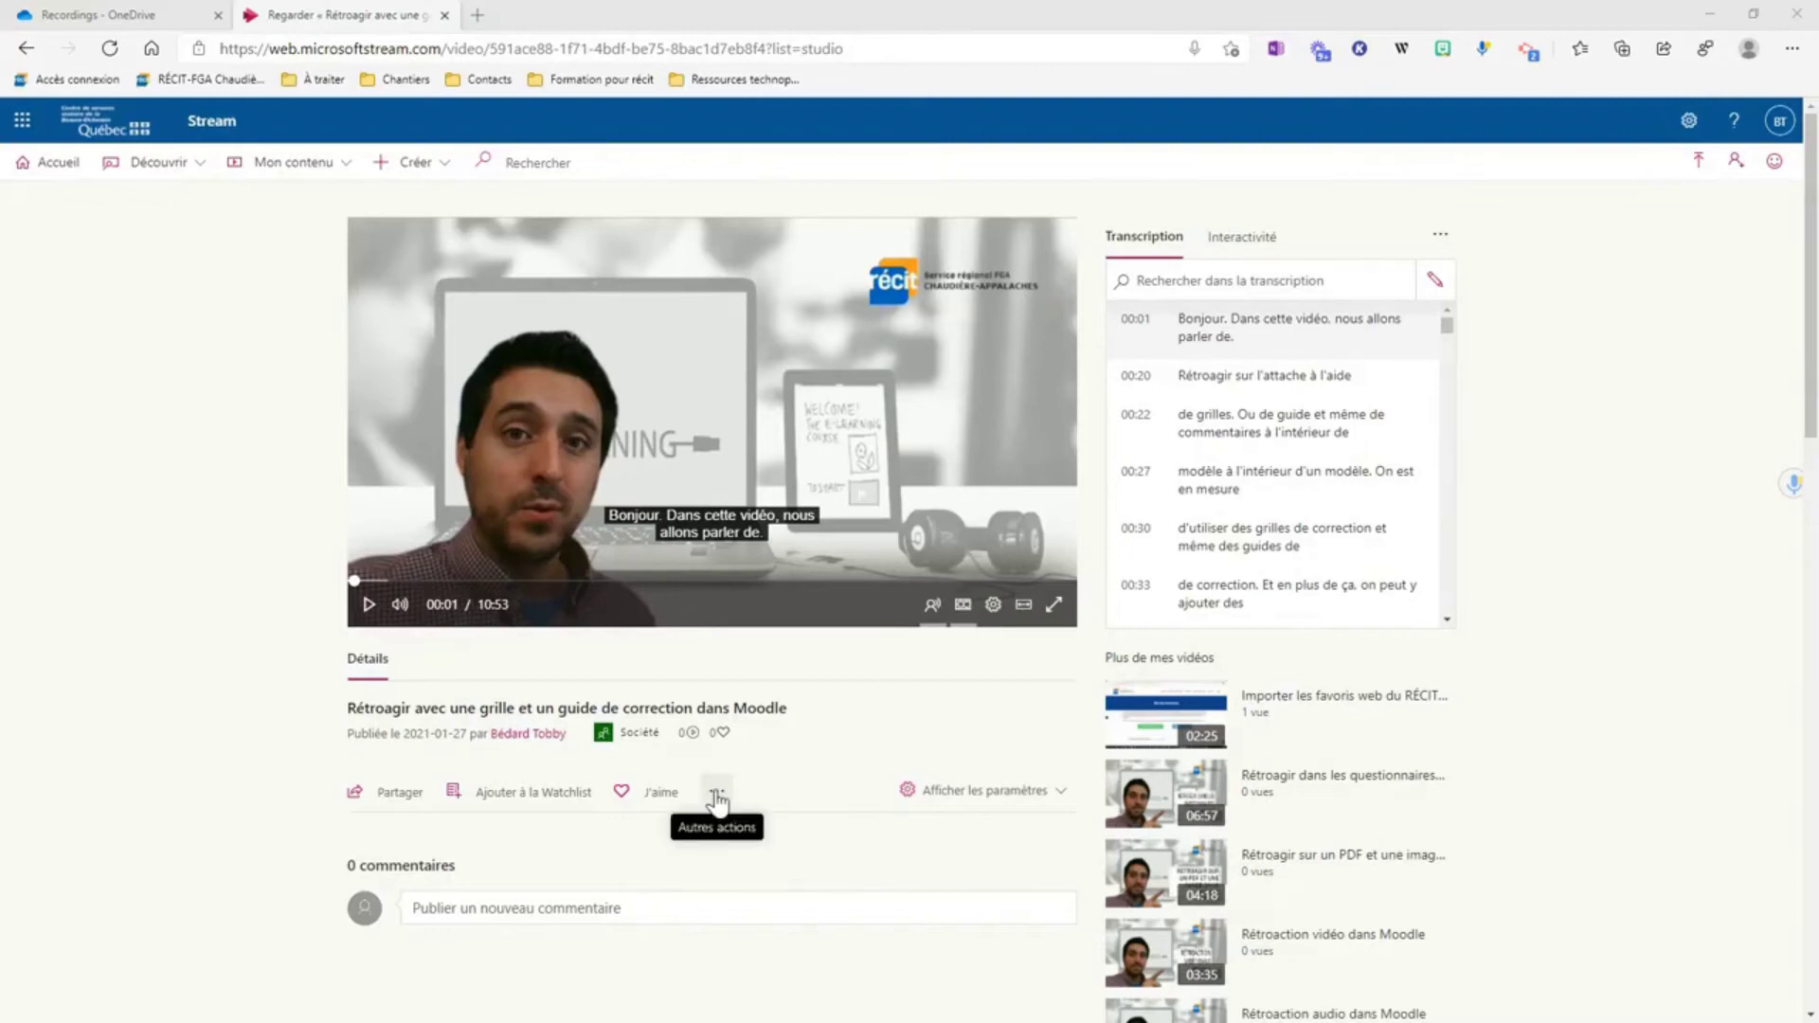
# Step: Download the video "Rétroagir avec une grille et un guide de correction dans Moodle" and dismiss the download notice
pyautogui.scroll(-2, 568, 606)
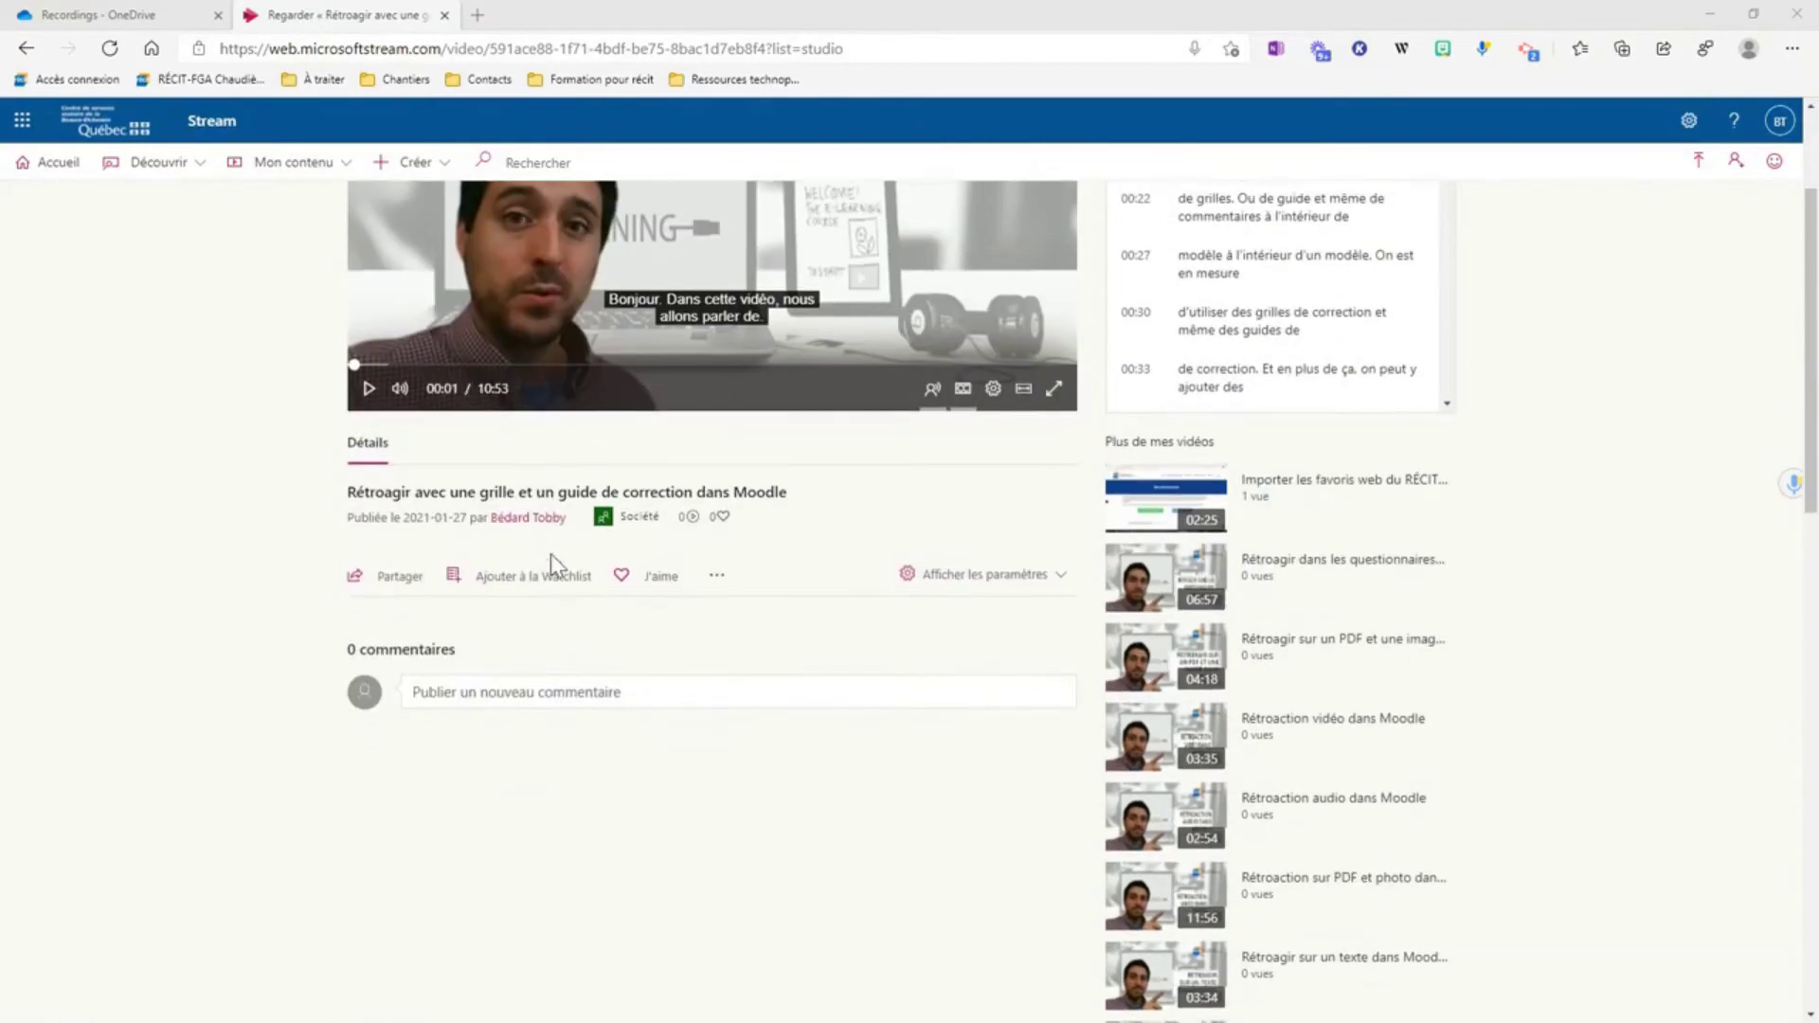
pyautogui.click(718, 568)
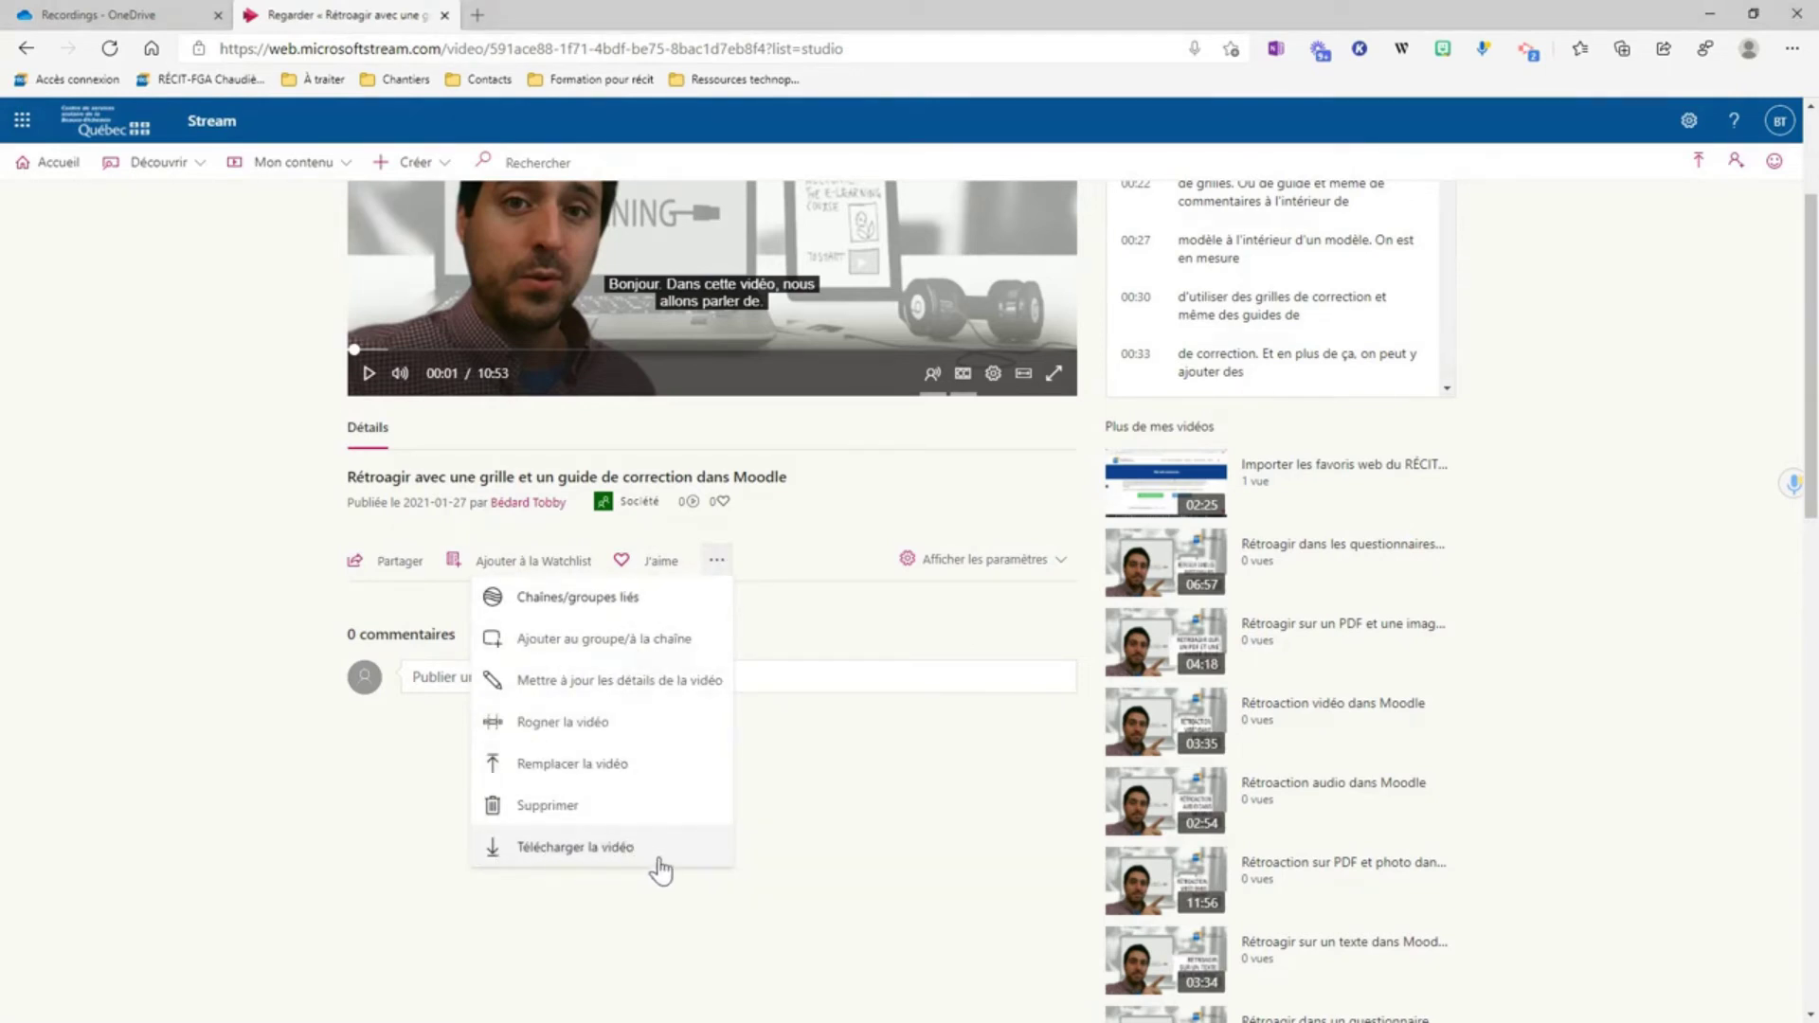
pyautogui.click(557, 849)
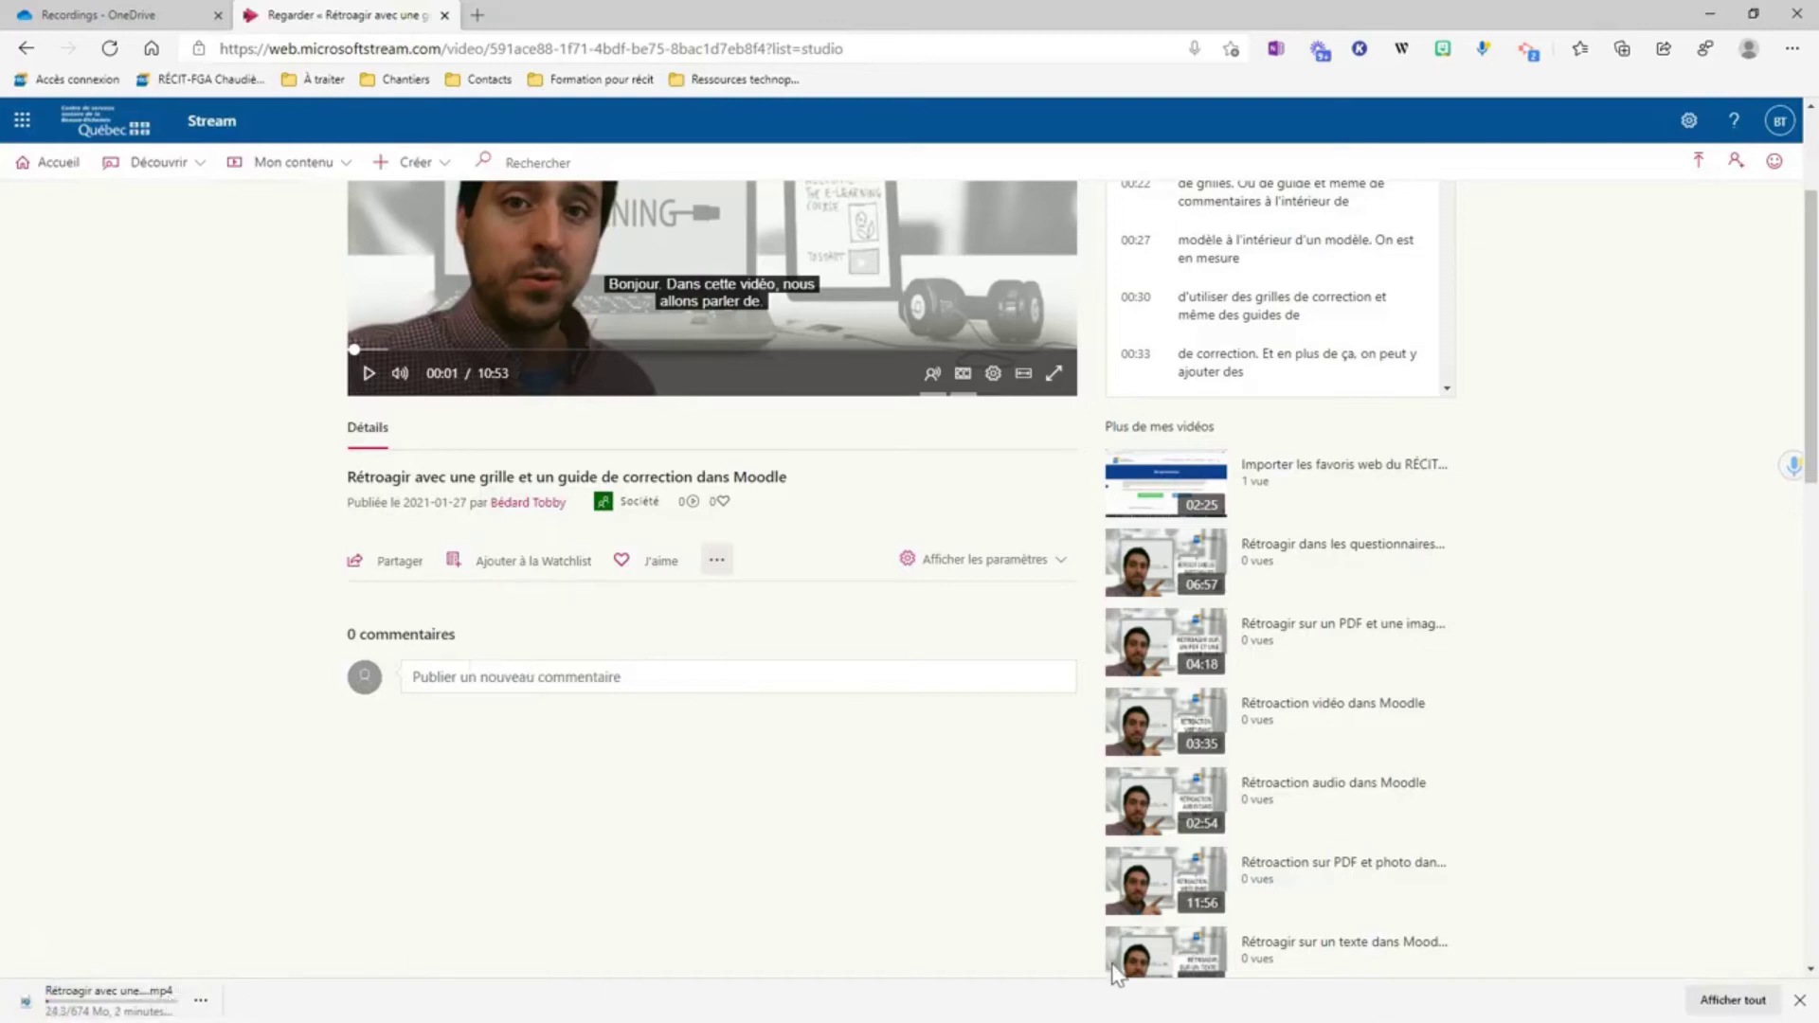
pyautogui.click(1799, 1002)
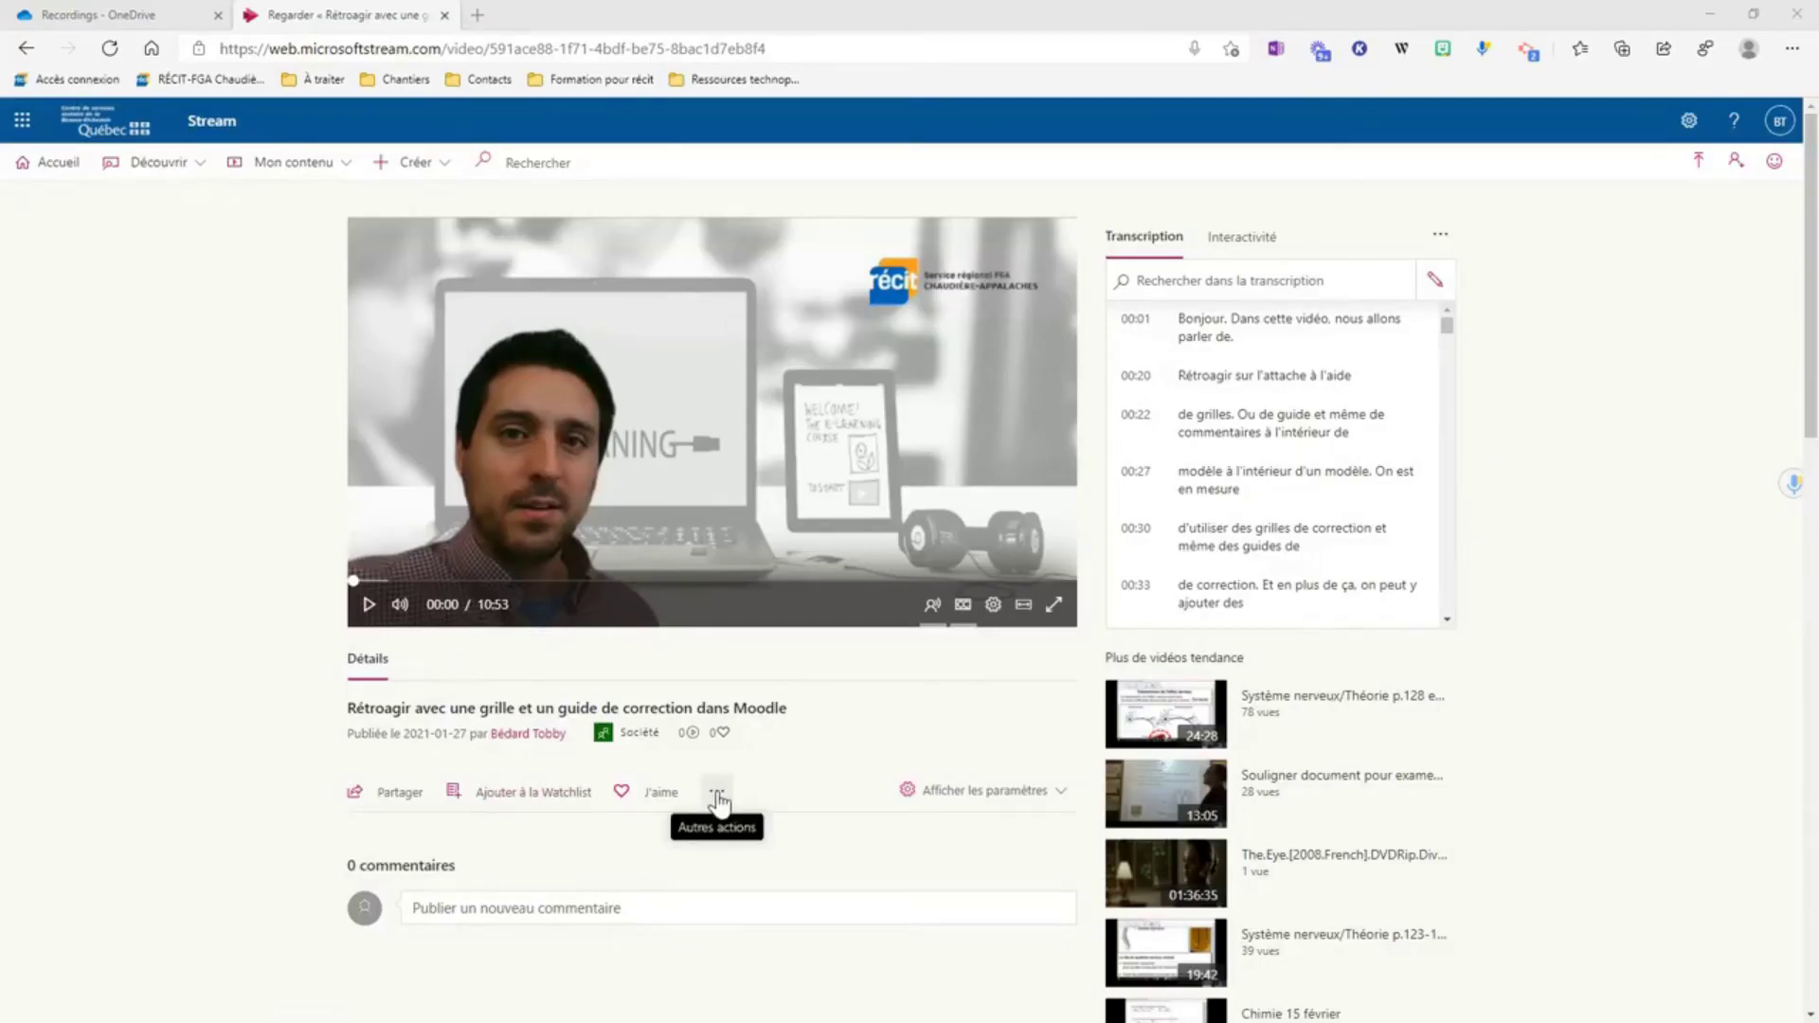
# Step: Open the details of "Rétroagir avec une grille et un guide de correction dans Moodle" for updating
pyautogui.click(717, 796)
pyautogui.scroll(-2, 729, 768)
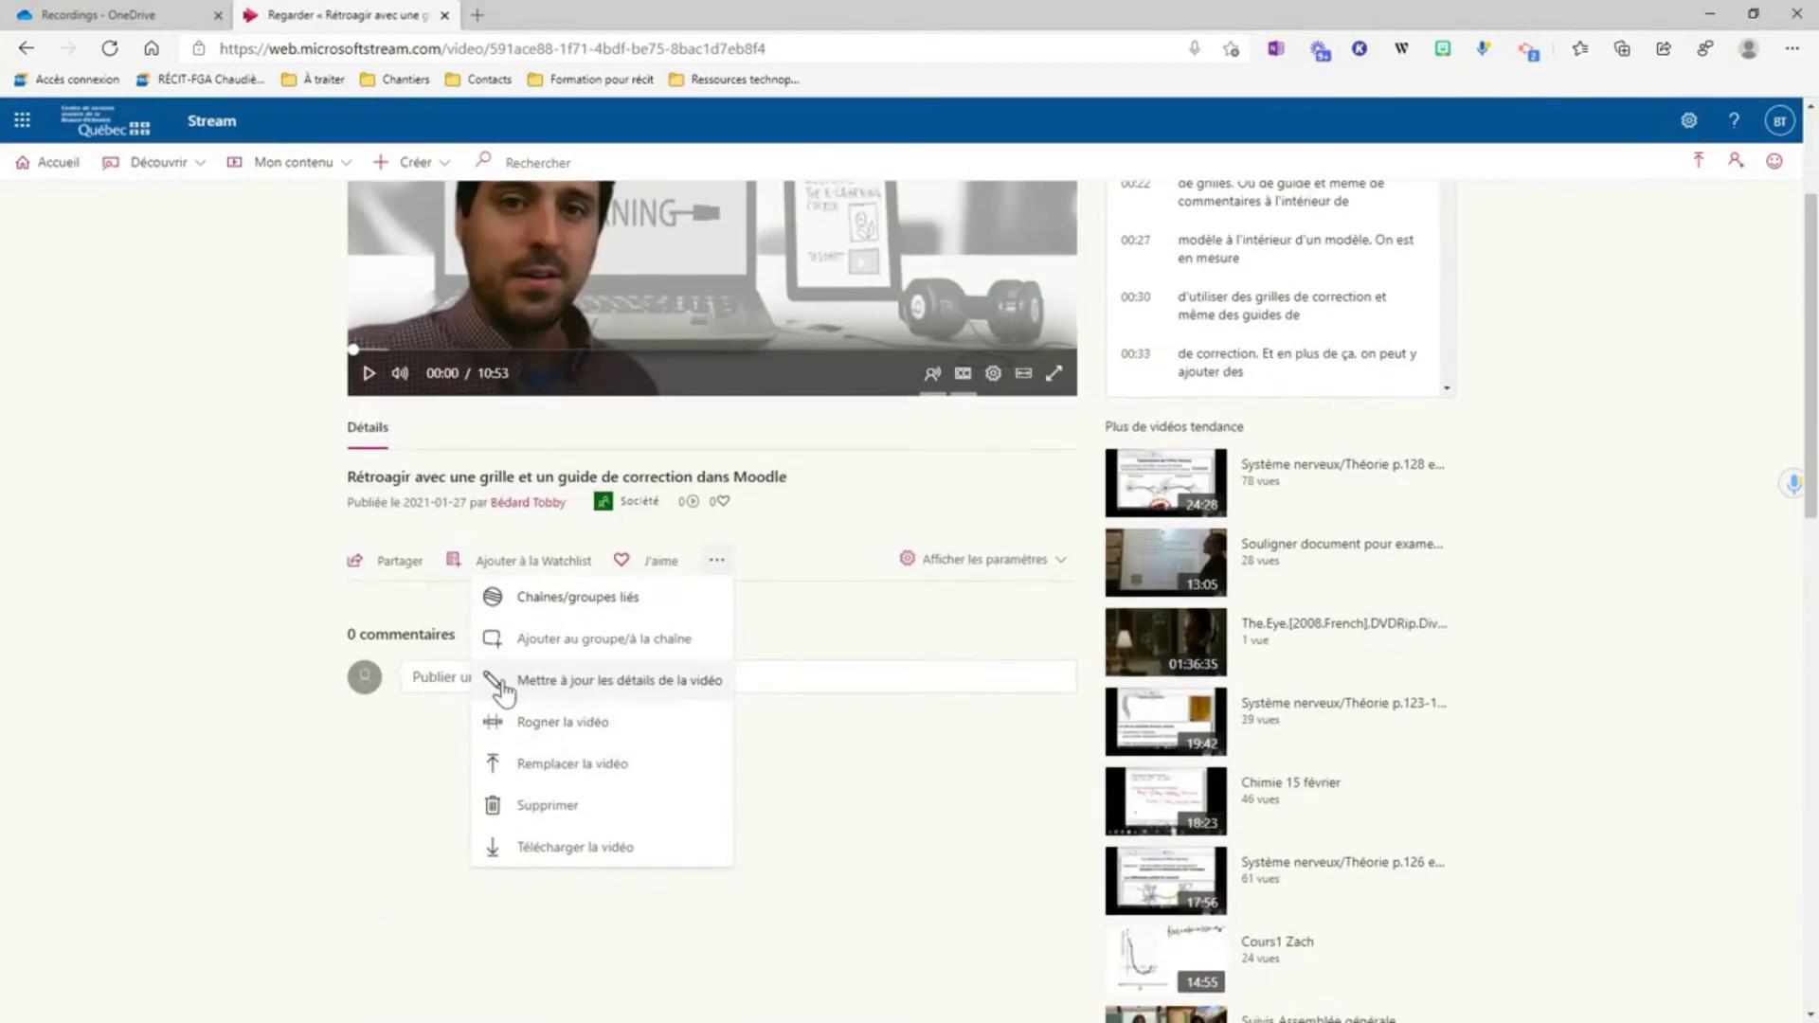
pyautogui.click(662, 687)
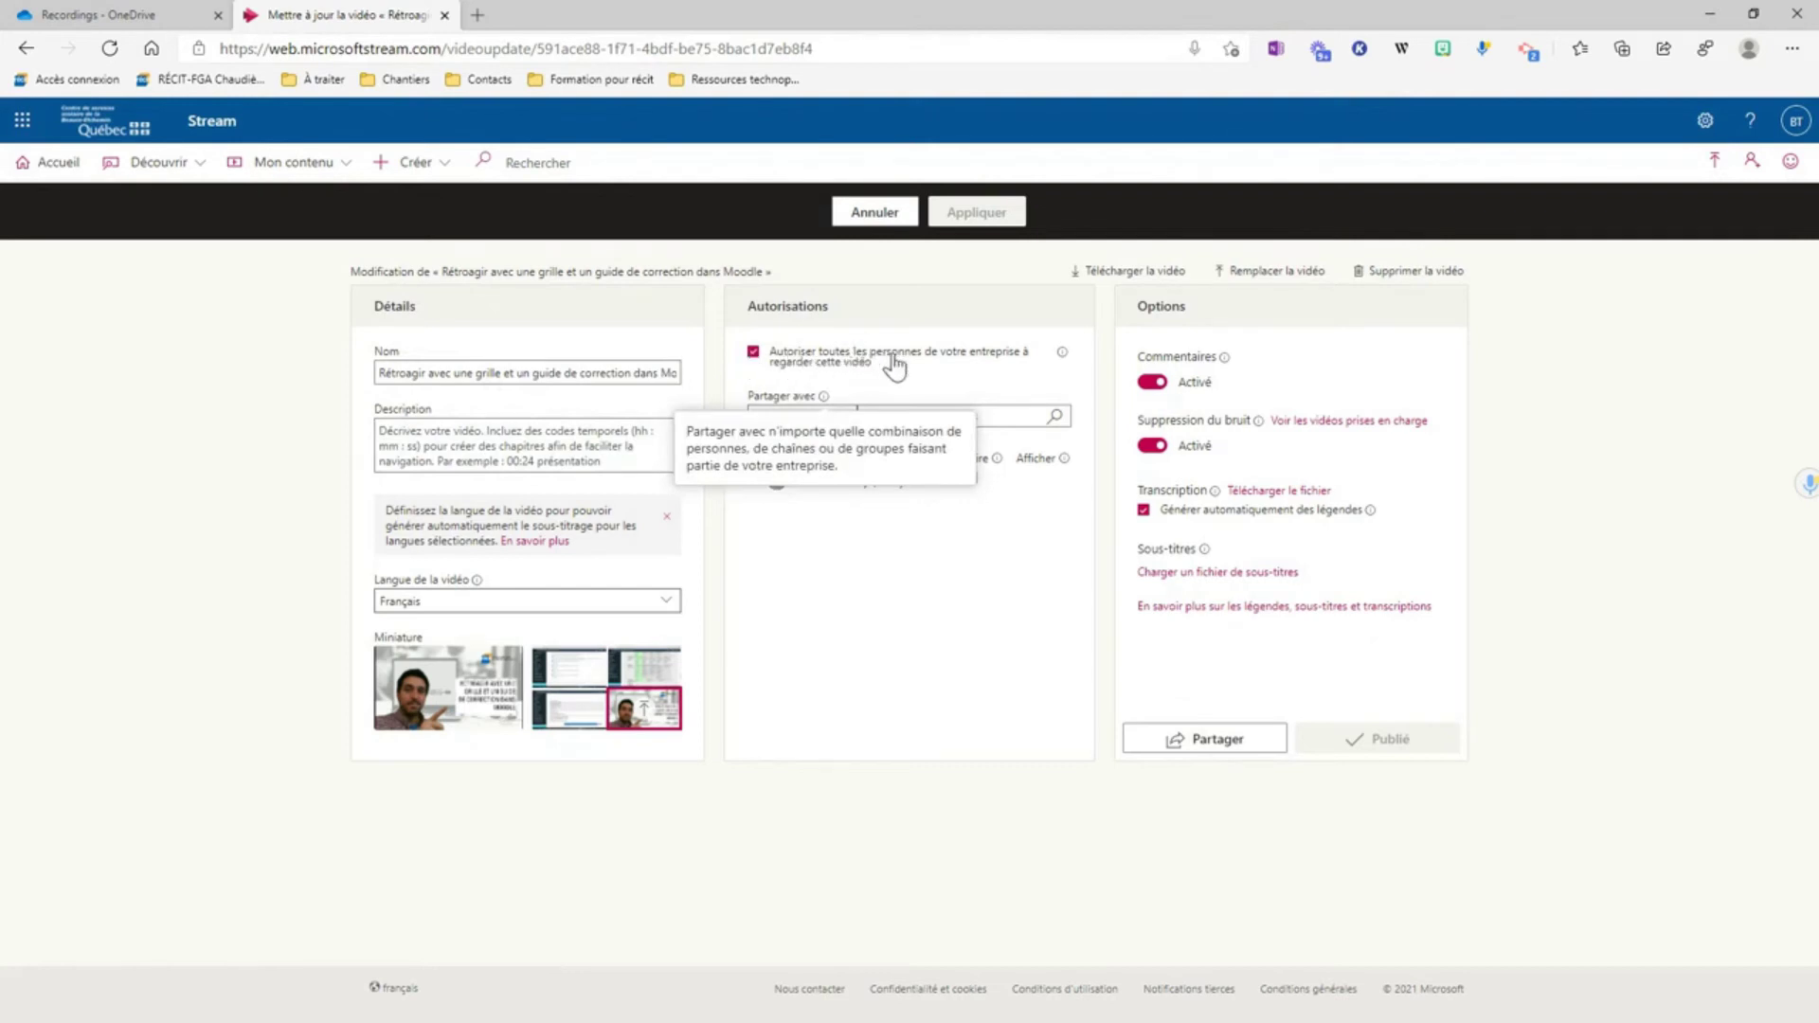
# Step: Remove company-wide access to the Moodle feedback video and share it with the FGA student account under people
pyautogui.click(753, 354)
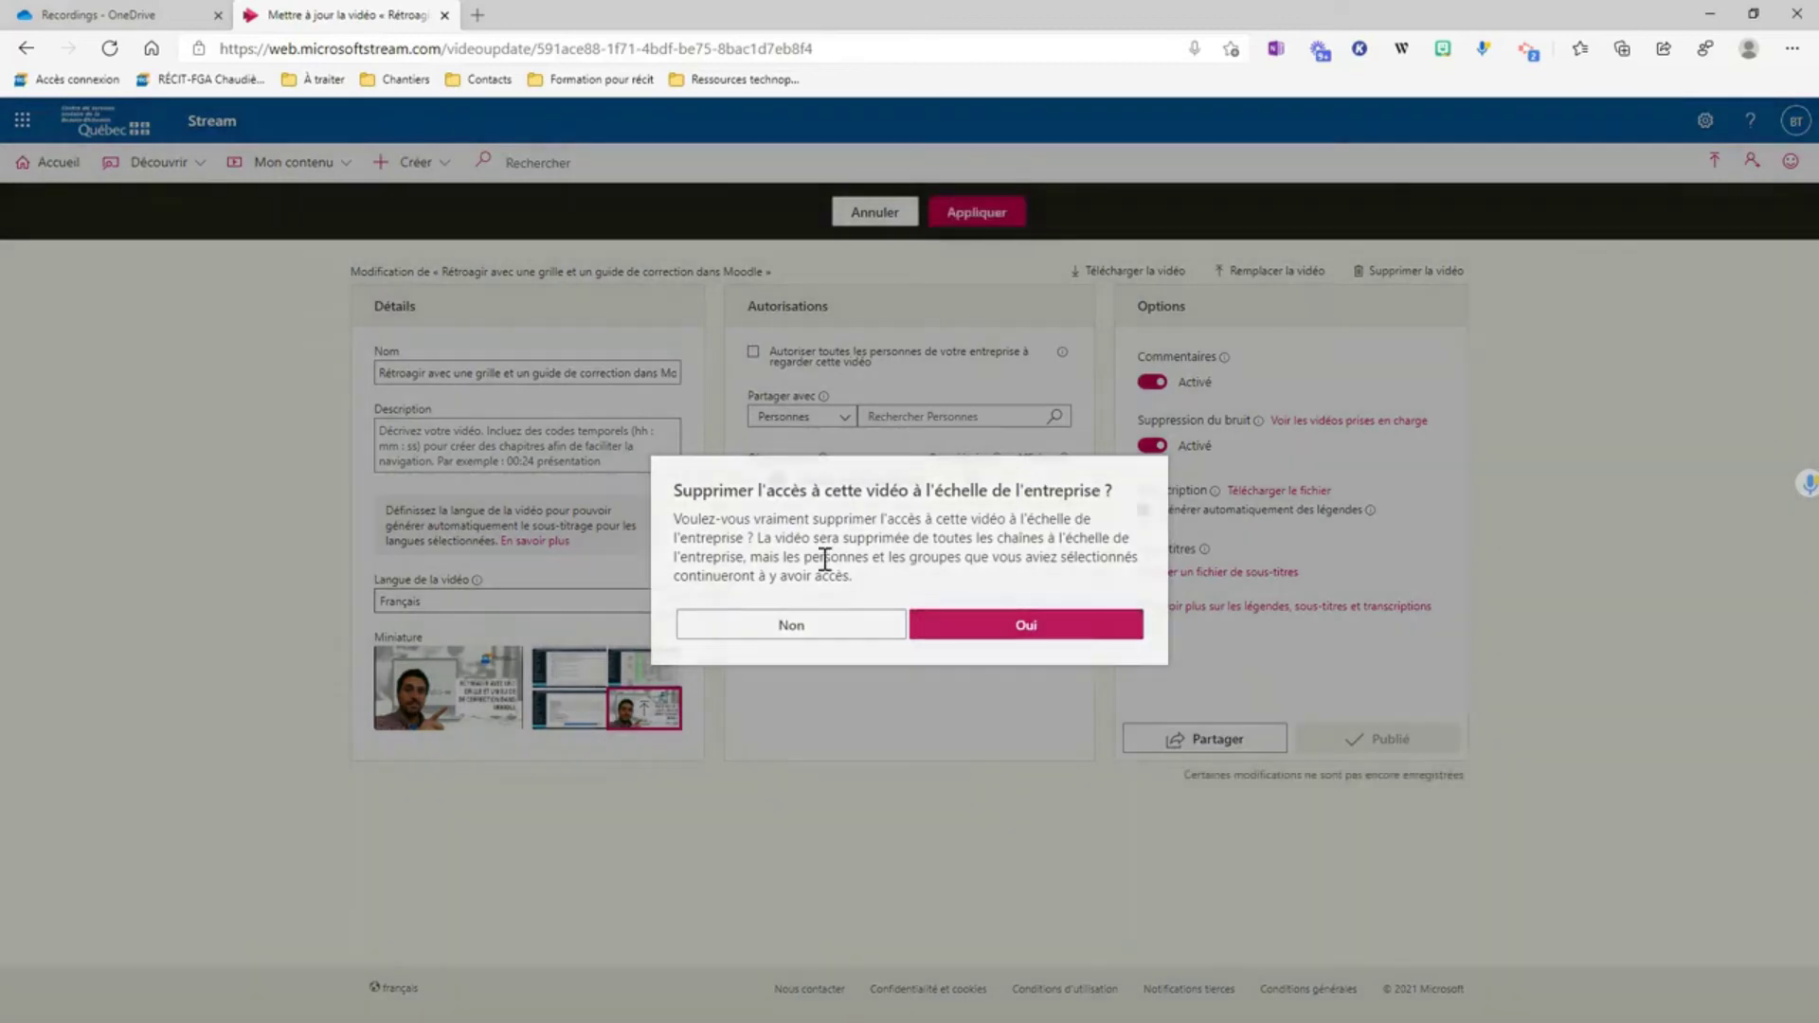
pyautogui.click(1026, 624)
pyautogui.click(839, 417)
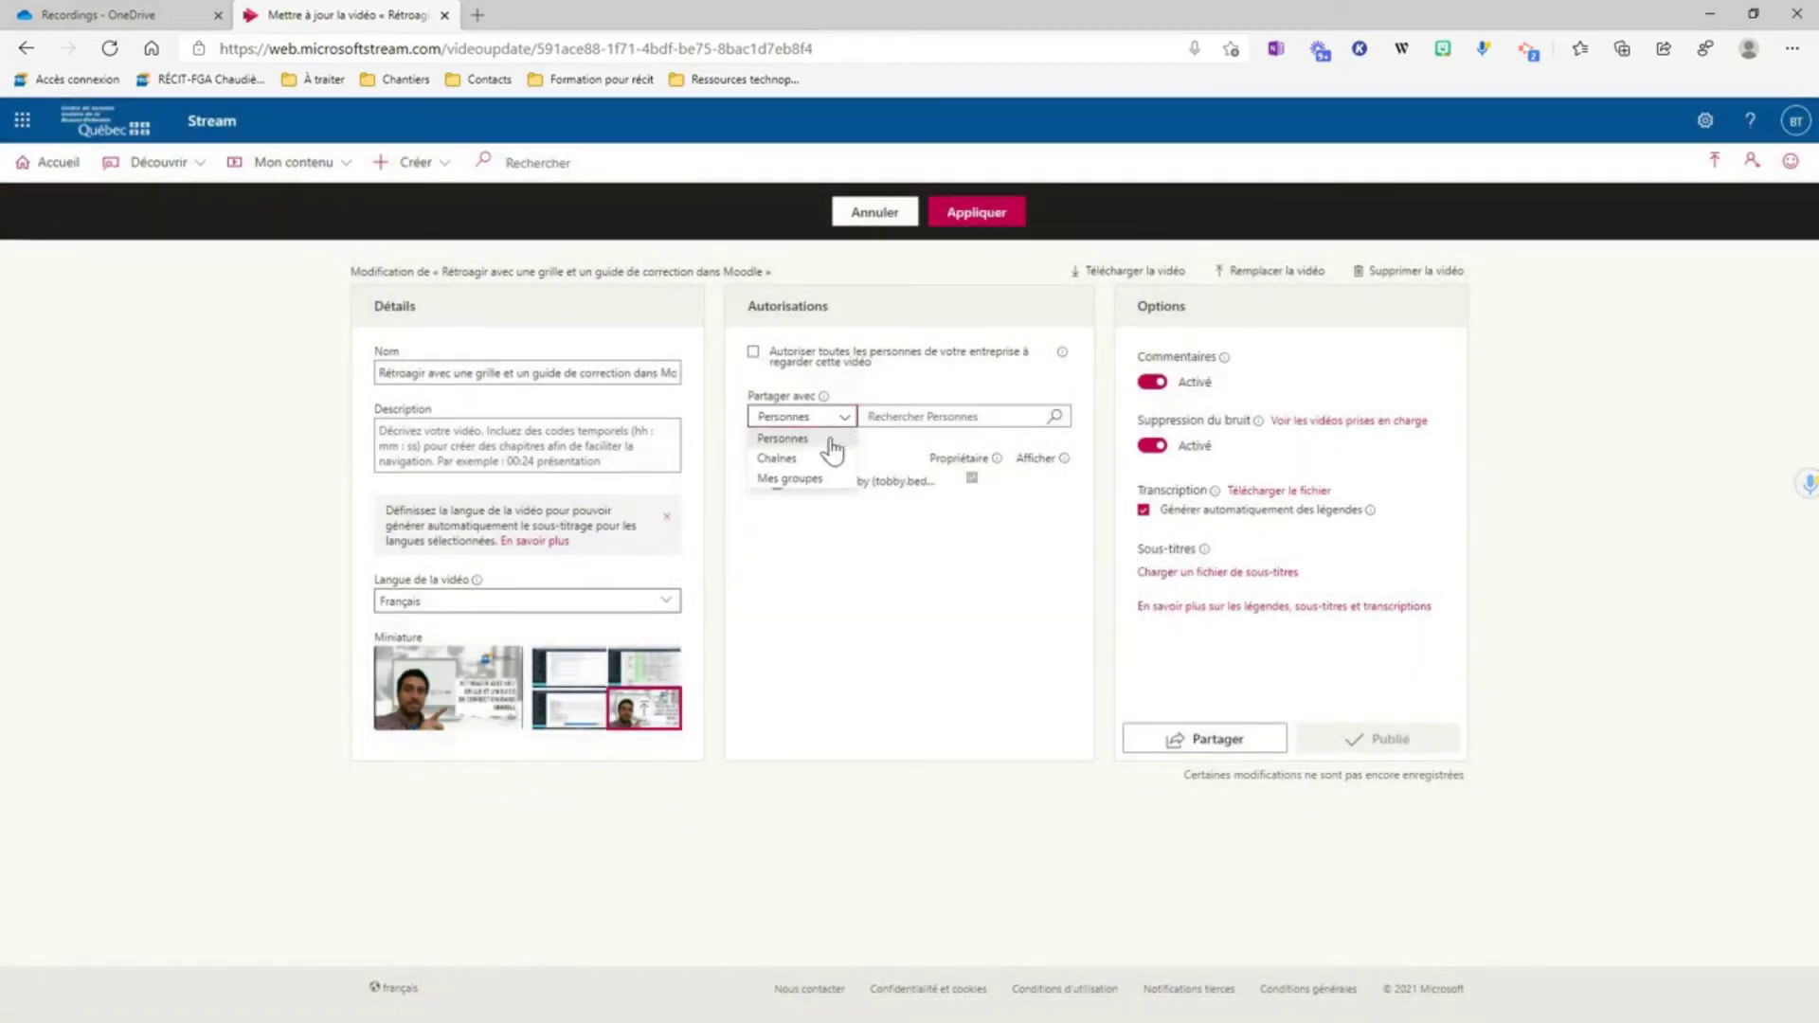
pyautogui.click(907, 417)
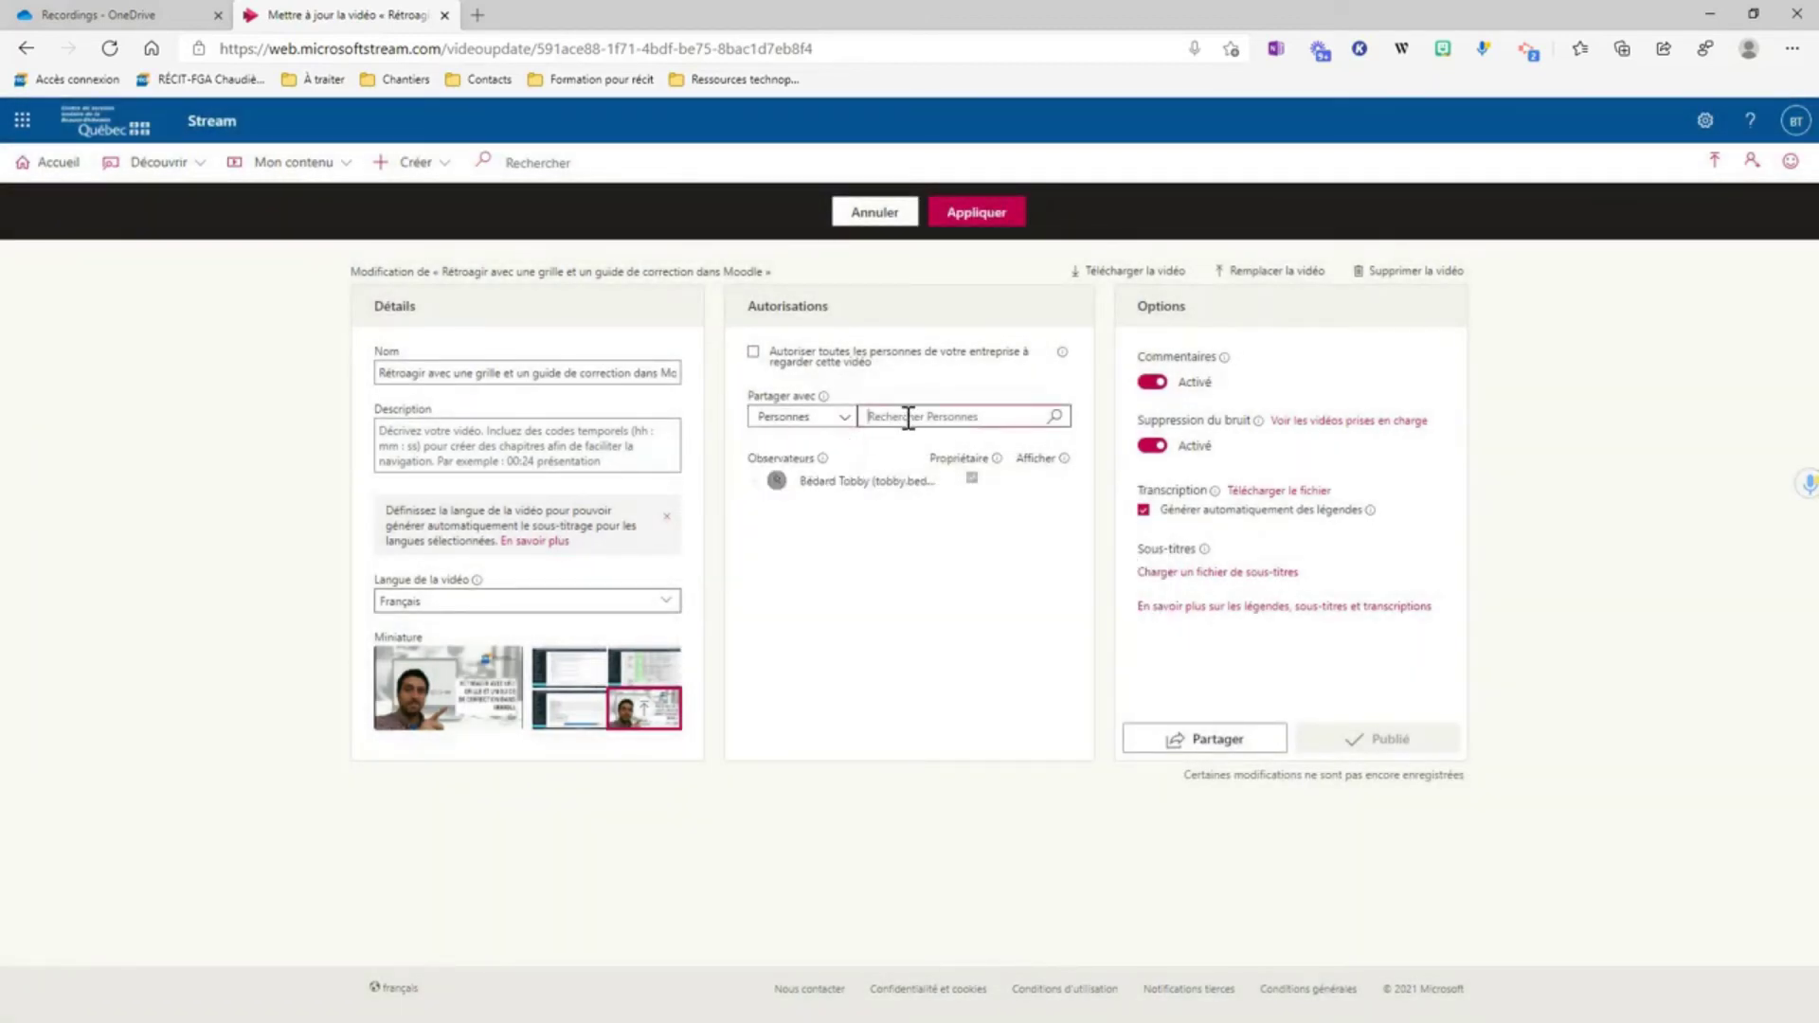
pyautogui.write('étudiant fga')
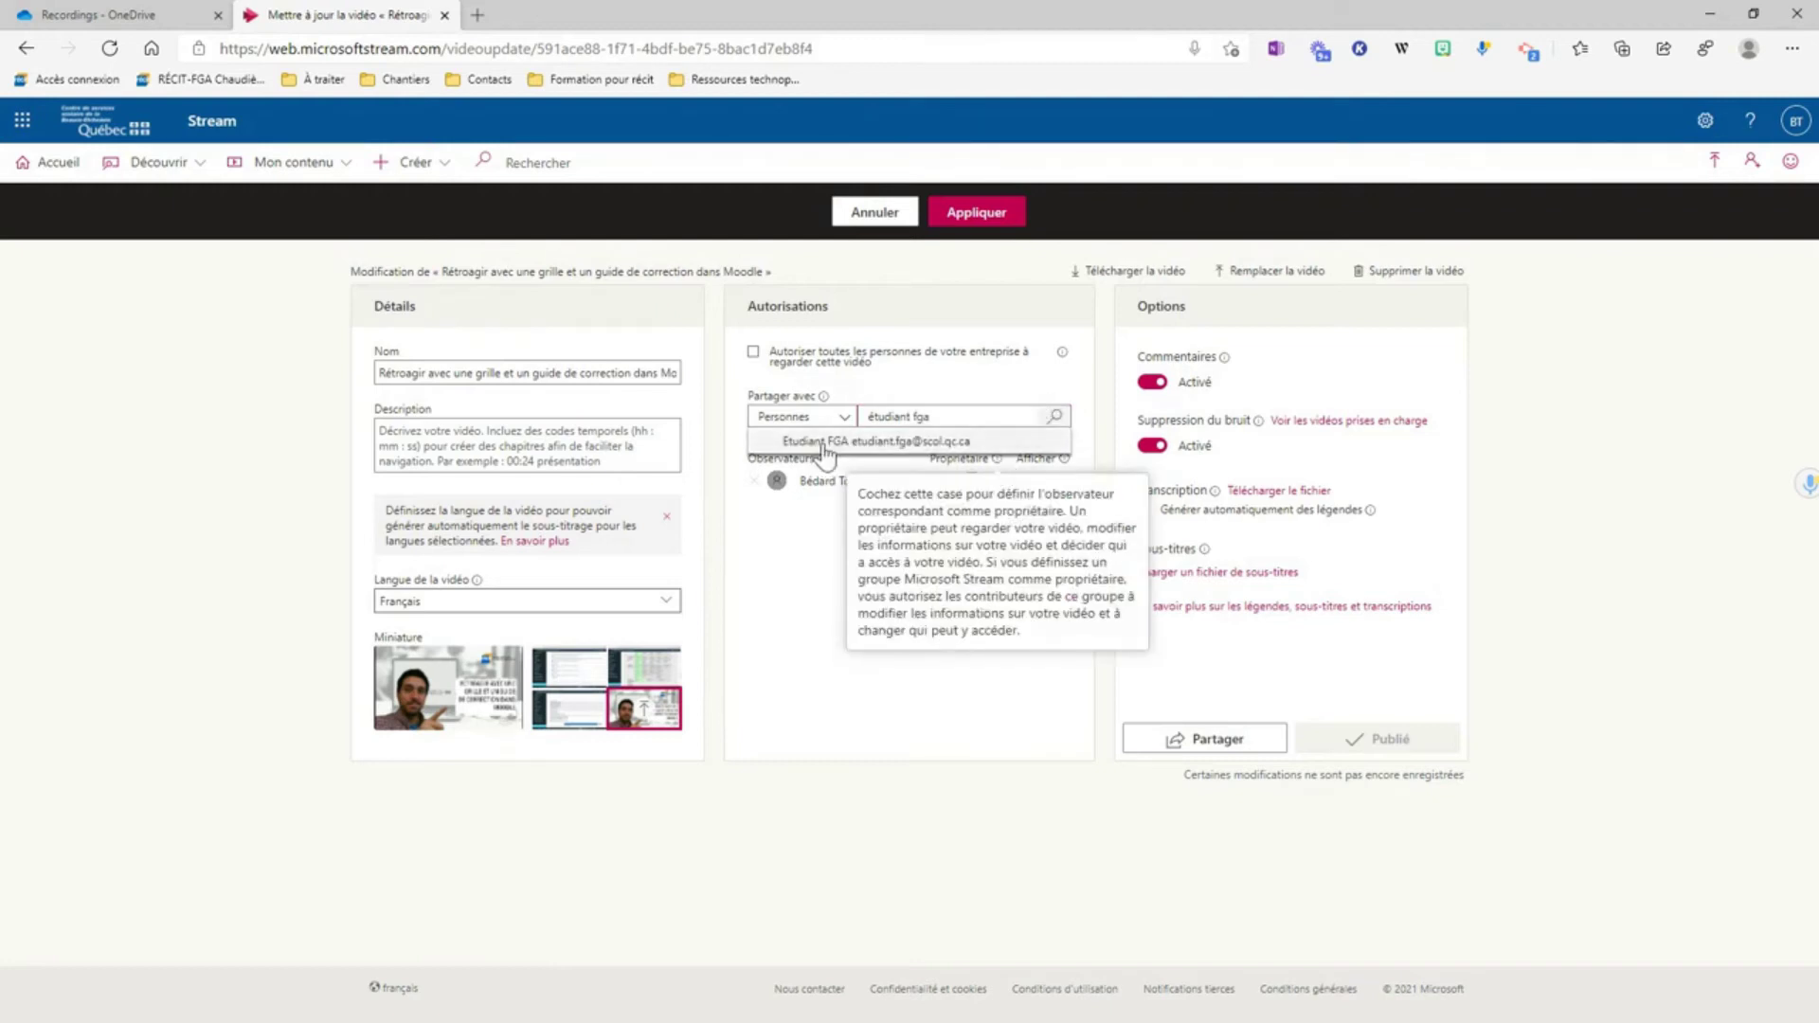
pyautogui.click(910, 442)
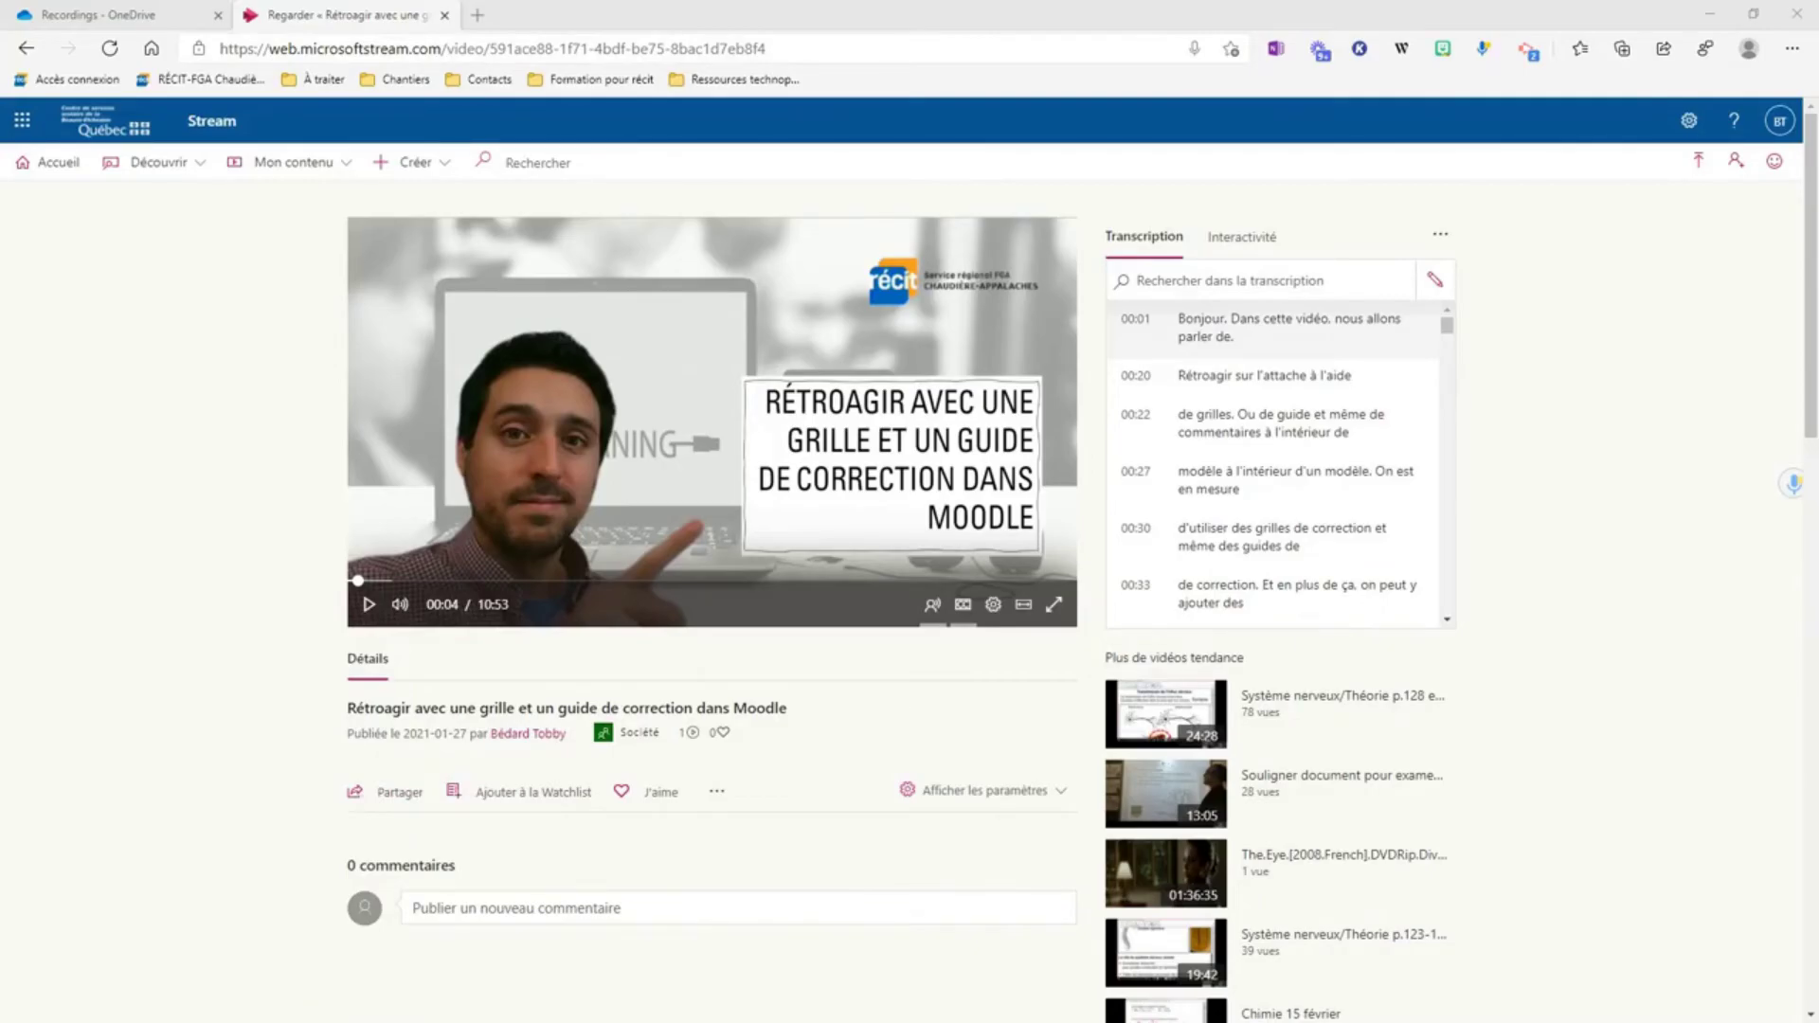
# Step: Copy the direct link to the video "Rétroagir avec une grille et un guide de correction dans Moodle" from its sharing options
pyautogui.click(378, 798)
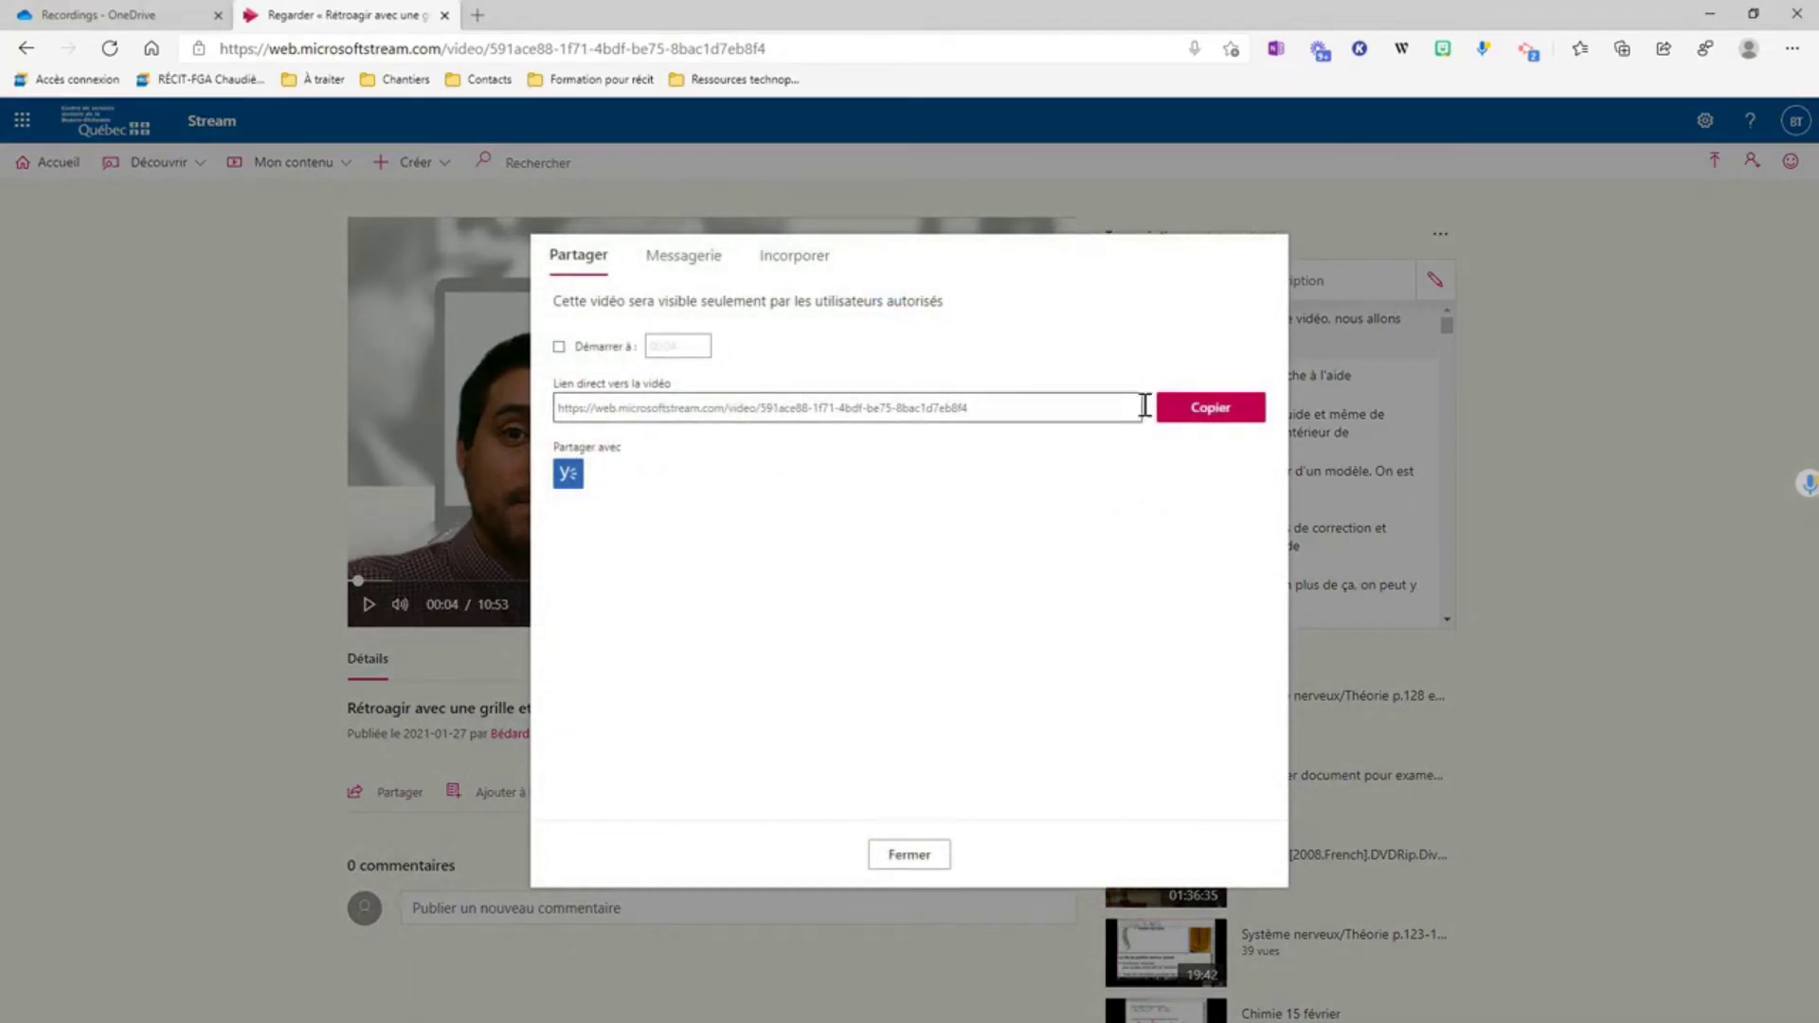
pyautogui.click(1205, 409)
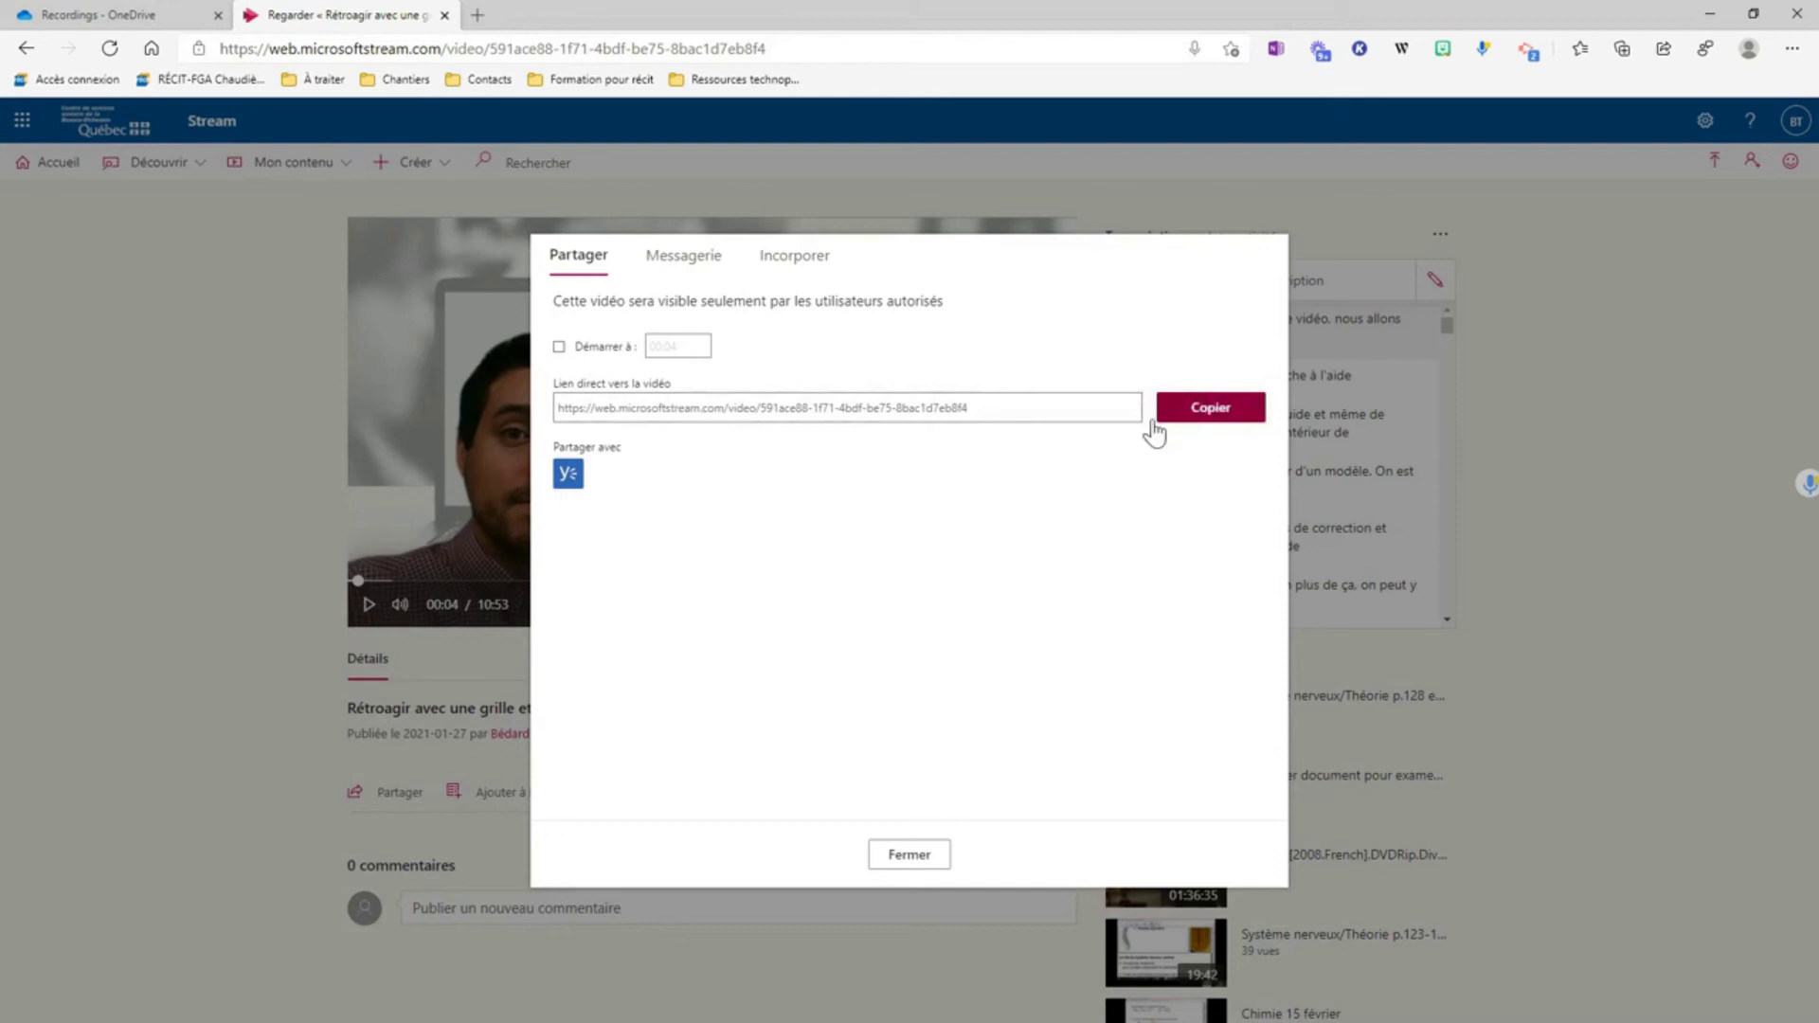
# Step: Switch to OneDrive and copy a sharing link for the recording "Appel avec Etudiant FGA-20210224_091559-Enregistrement de la réunion.mp4"
pyautogui.click(175, 13)
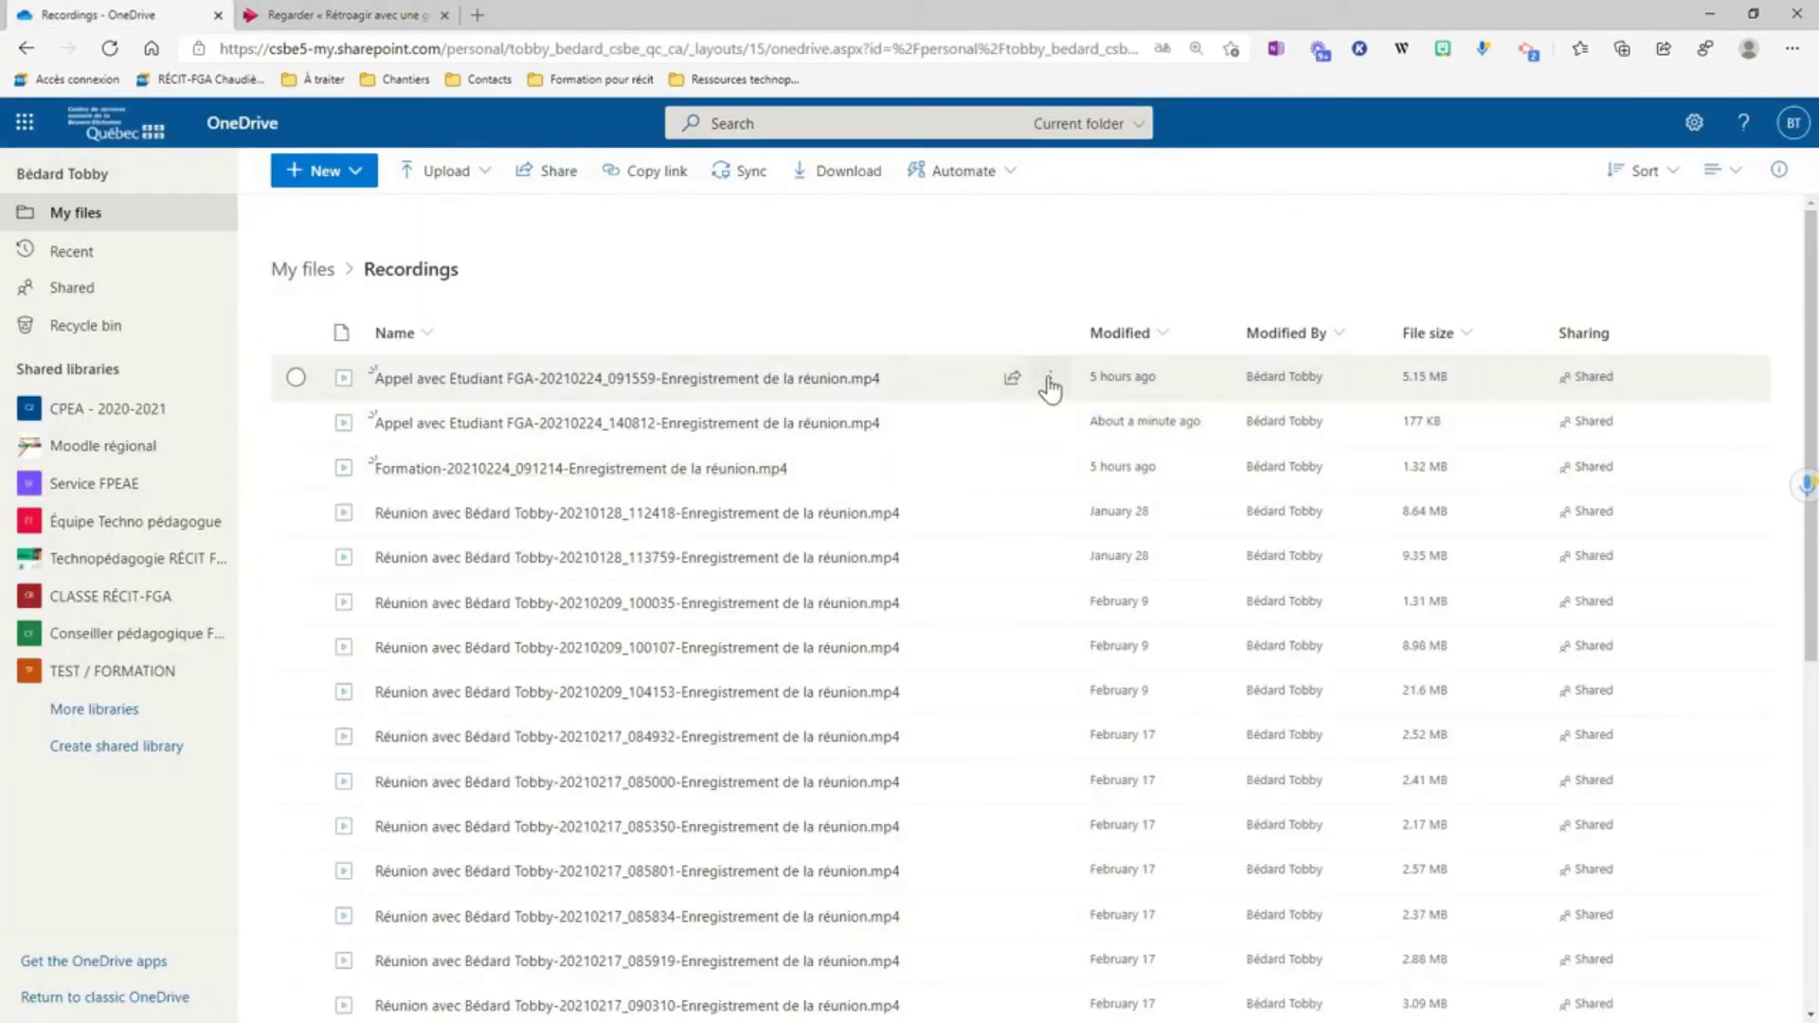
pyautogui.click(1050, 378)
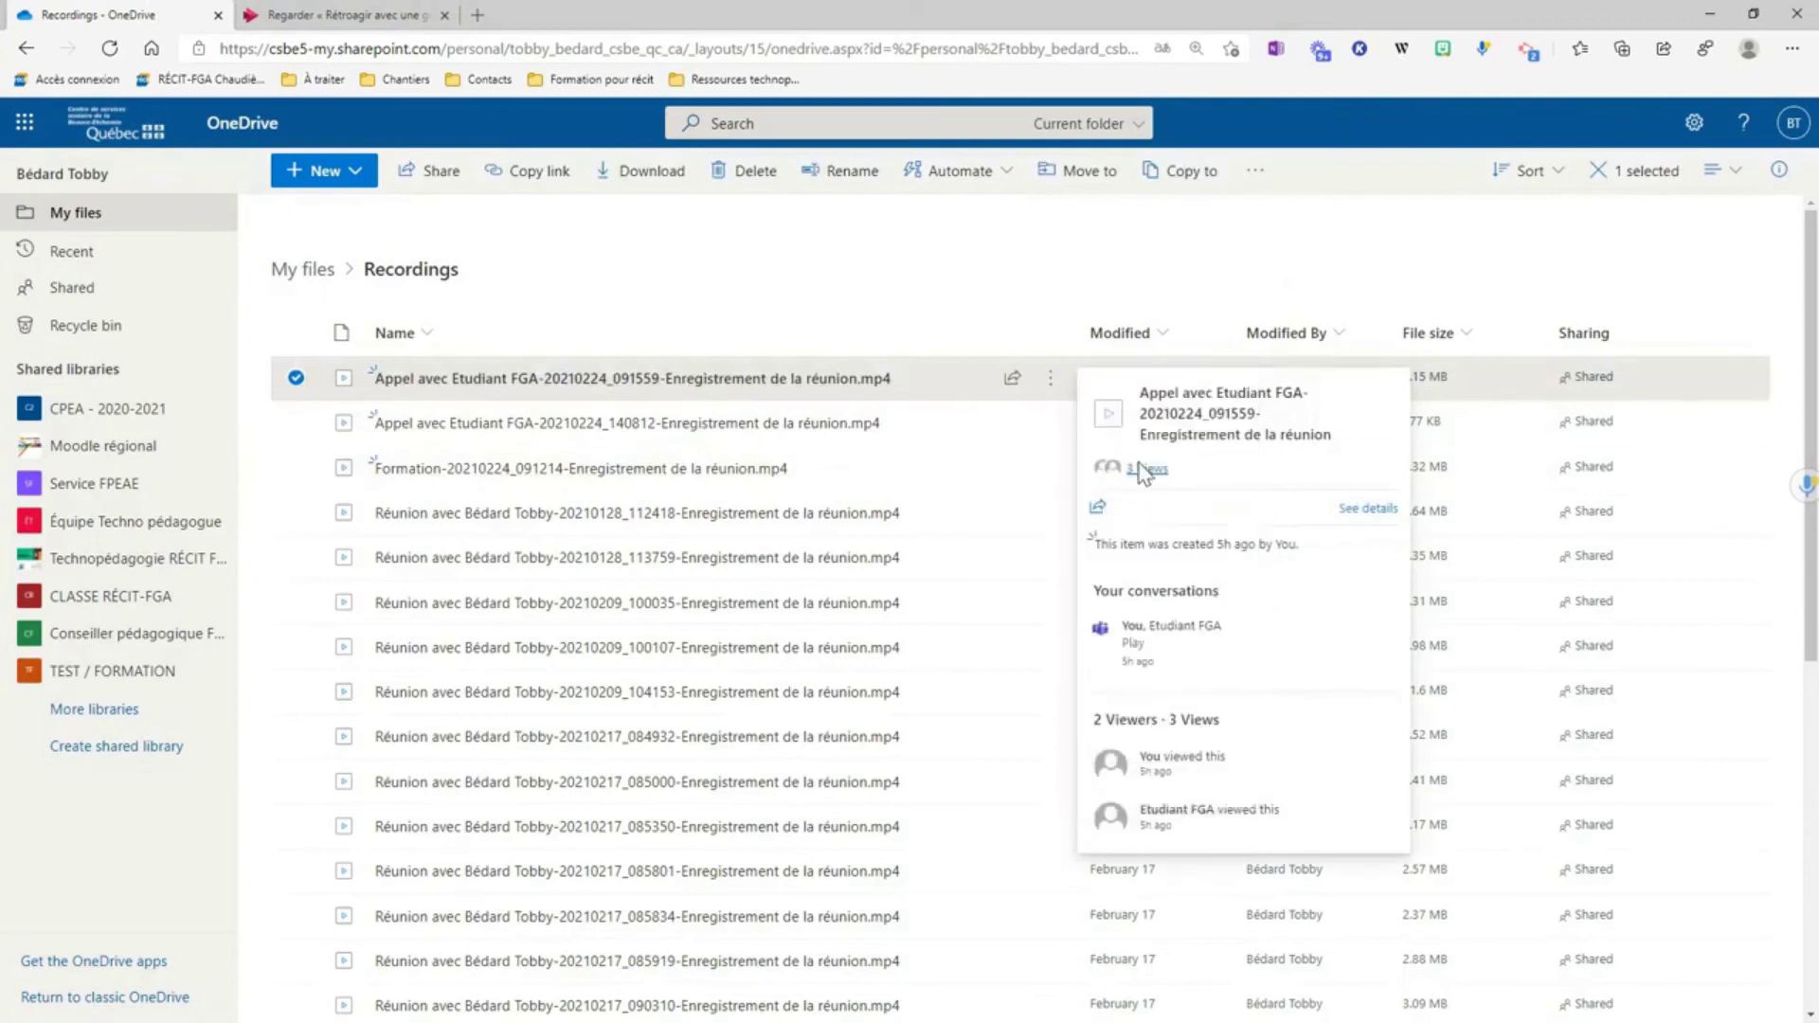
pyautogui.click(1097, 506)
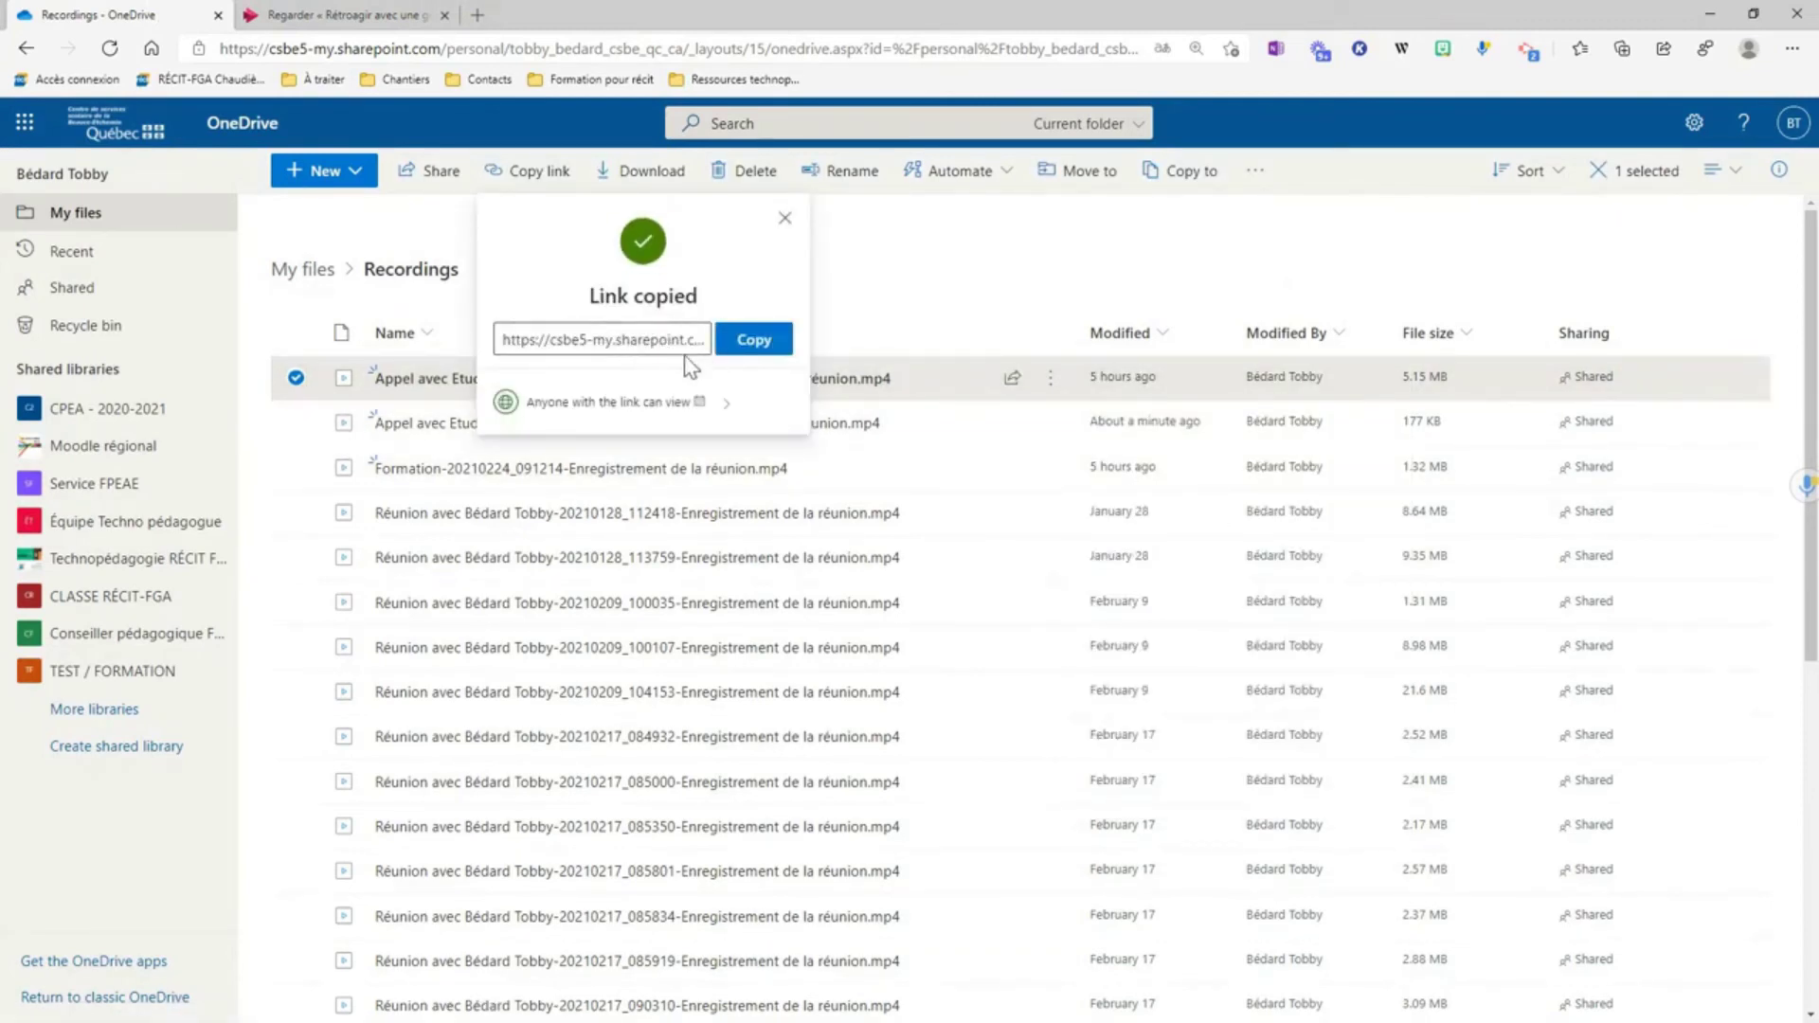
# Step: Return to Microsoft Stream and close the video's sharing dialog
pyautogui.click(431, 11)
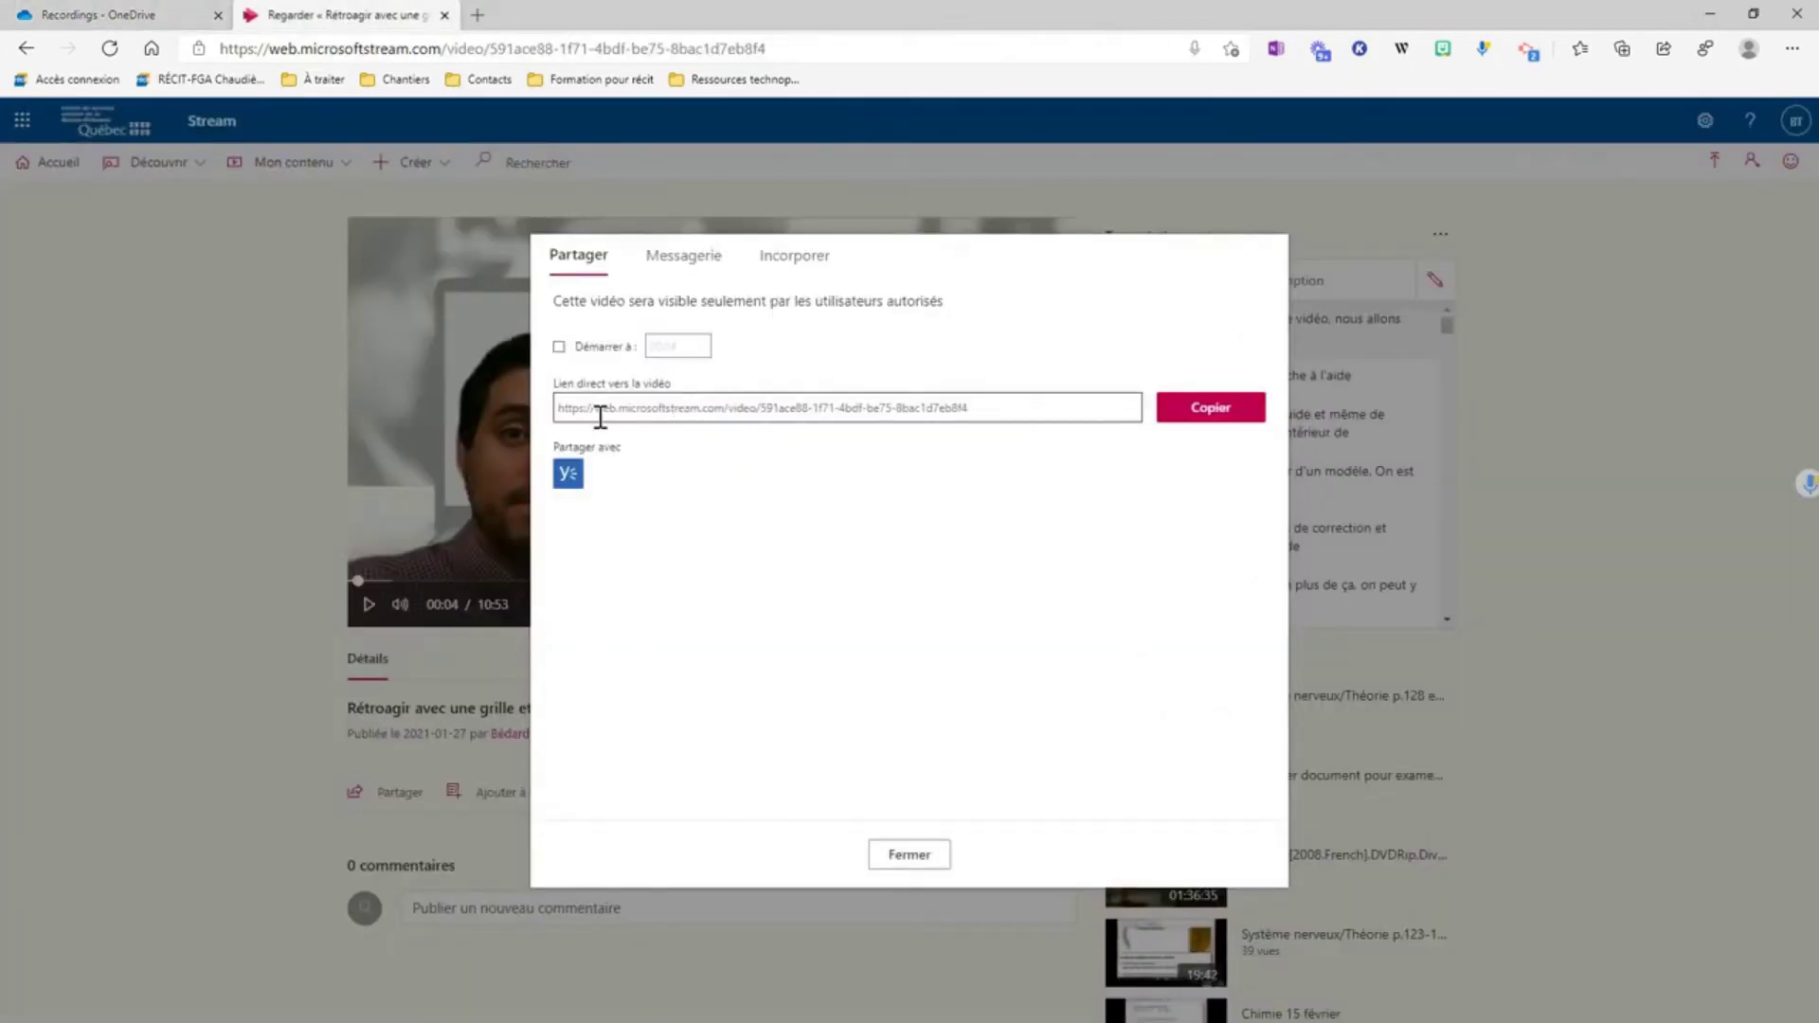
pyautogui.click(95, 14)
pyautogui.click(407, 14)
pyautogui.click(929, 856)
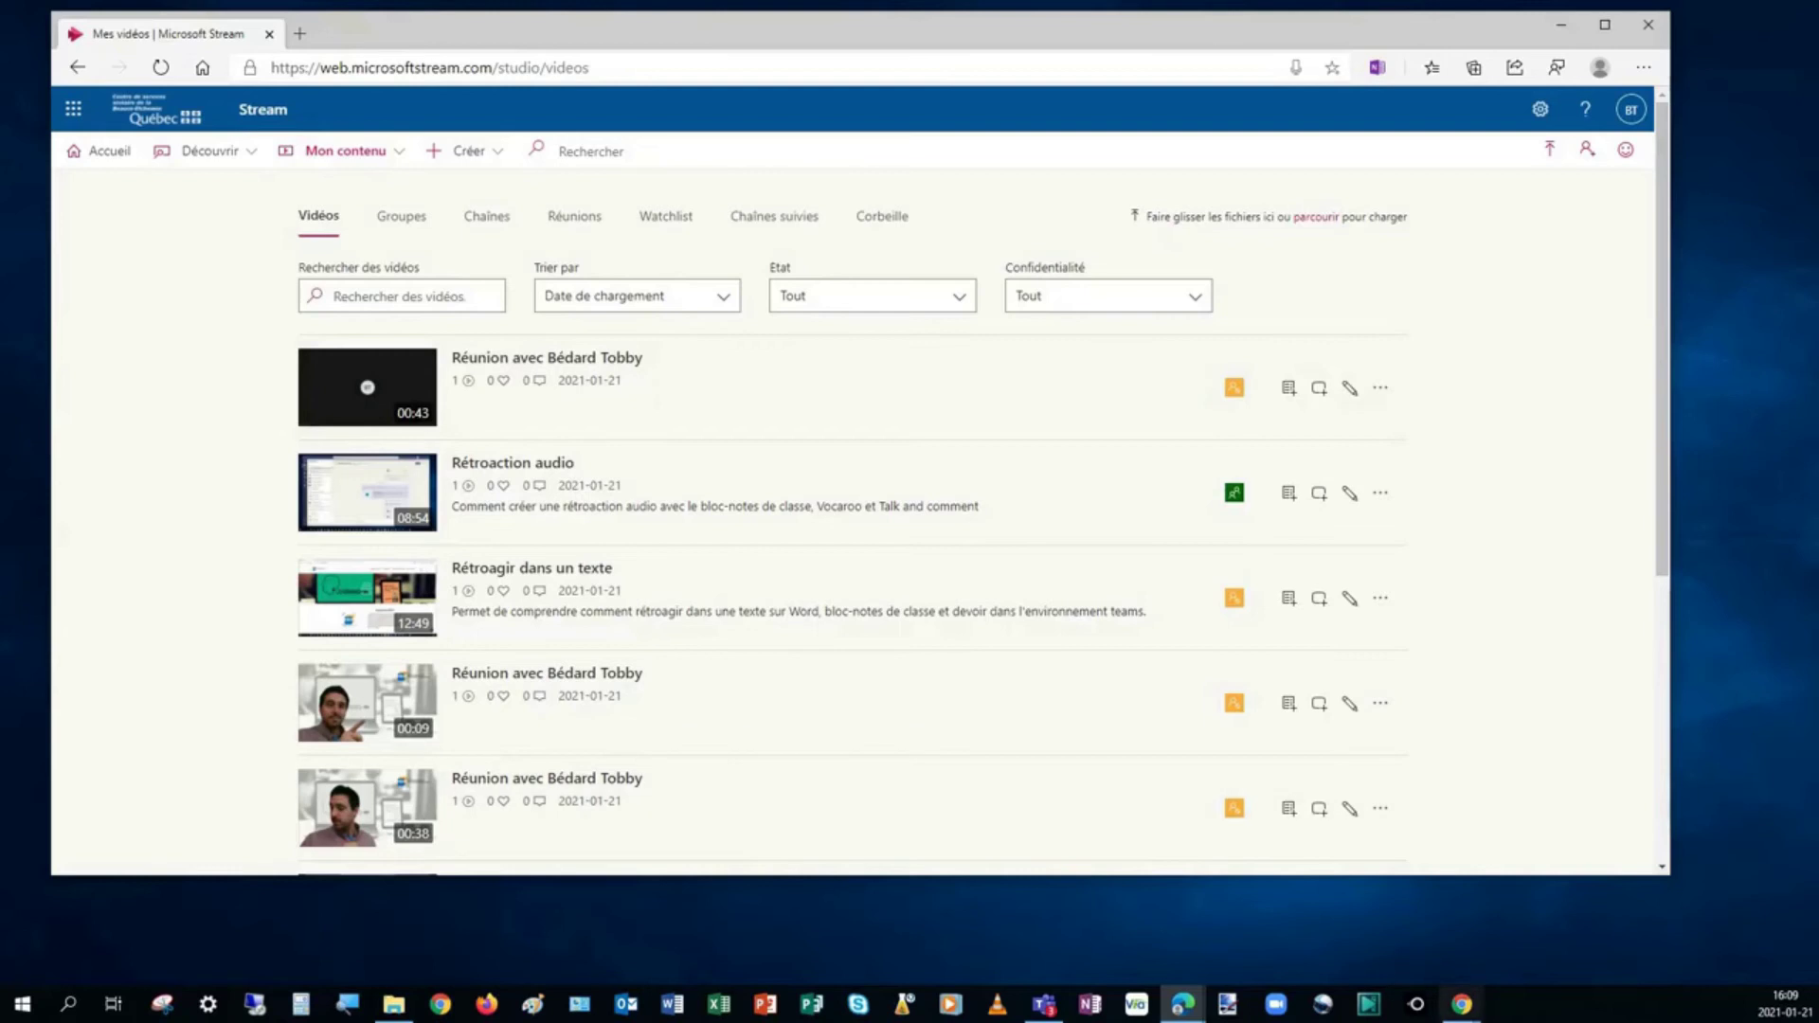
pyautogui.moveTo(1464, 1012)
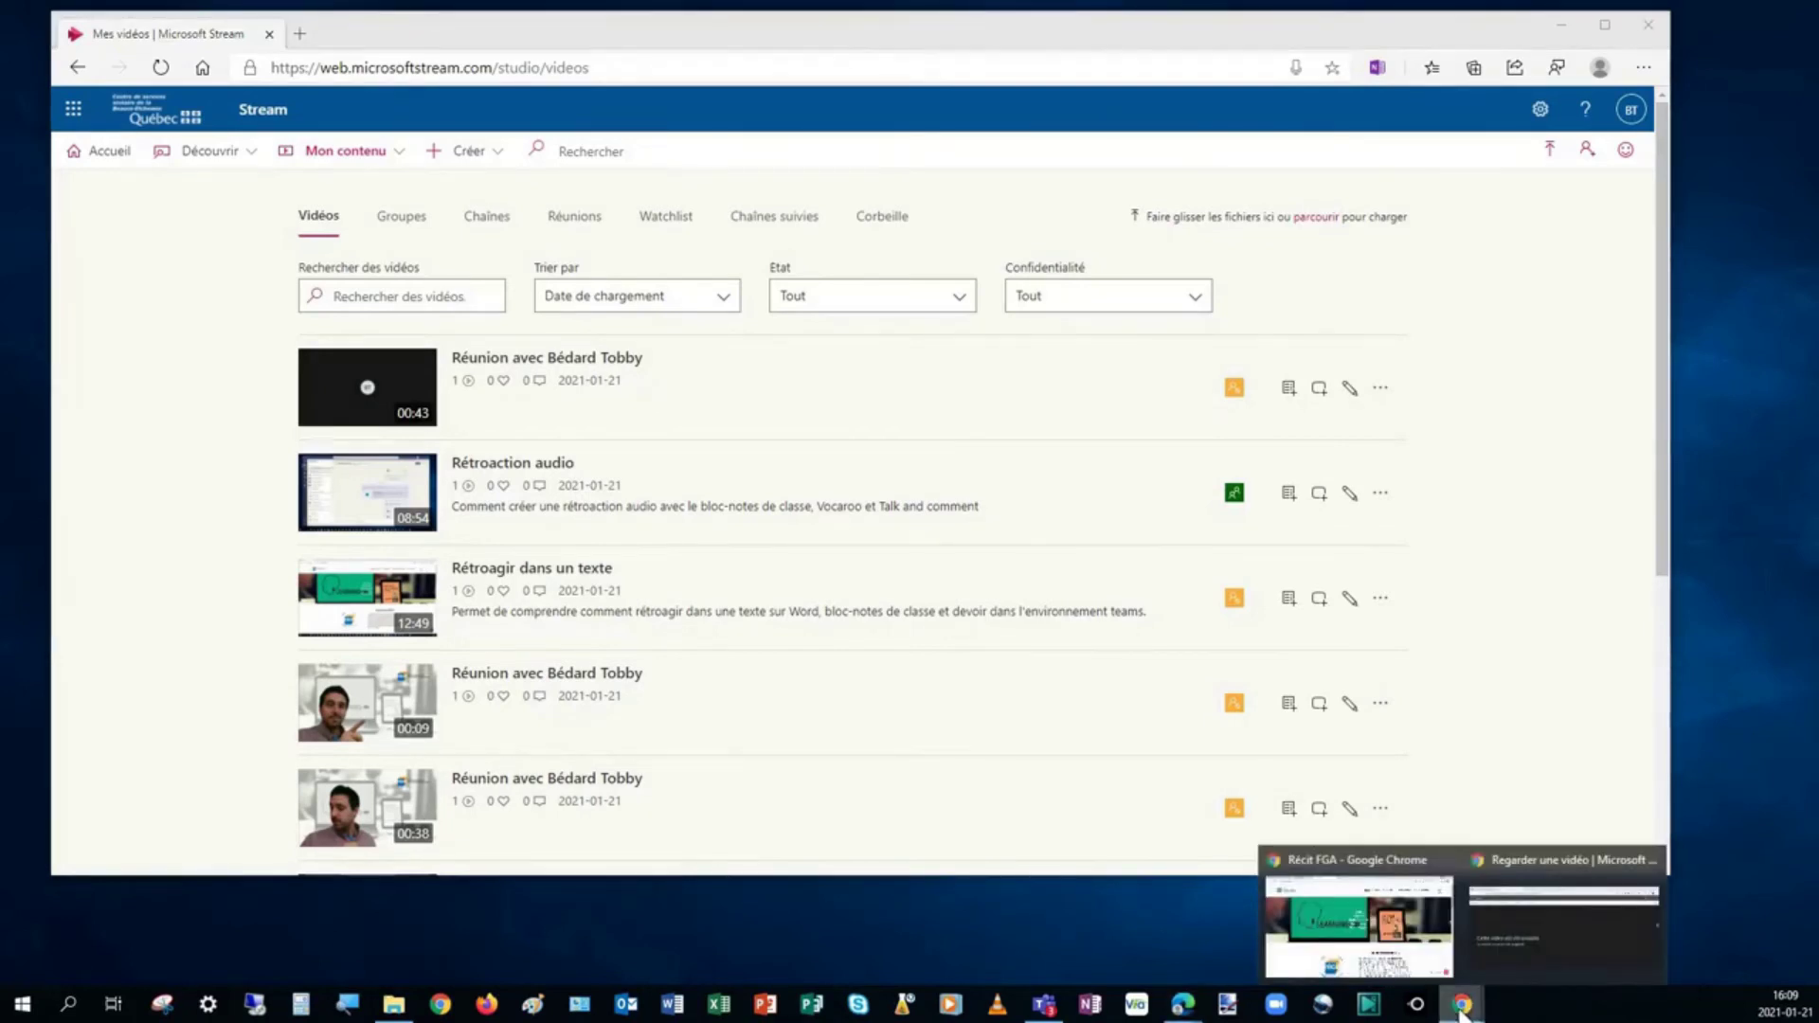
pyautogui.click(1364, 938)
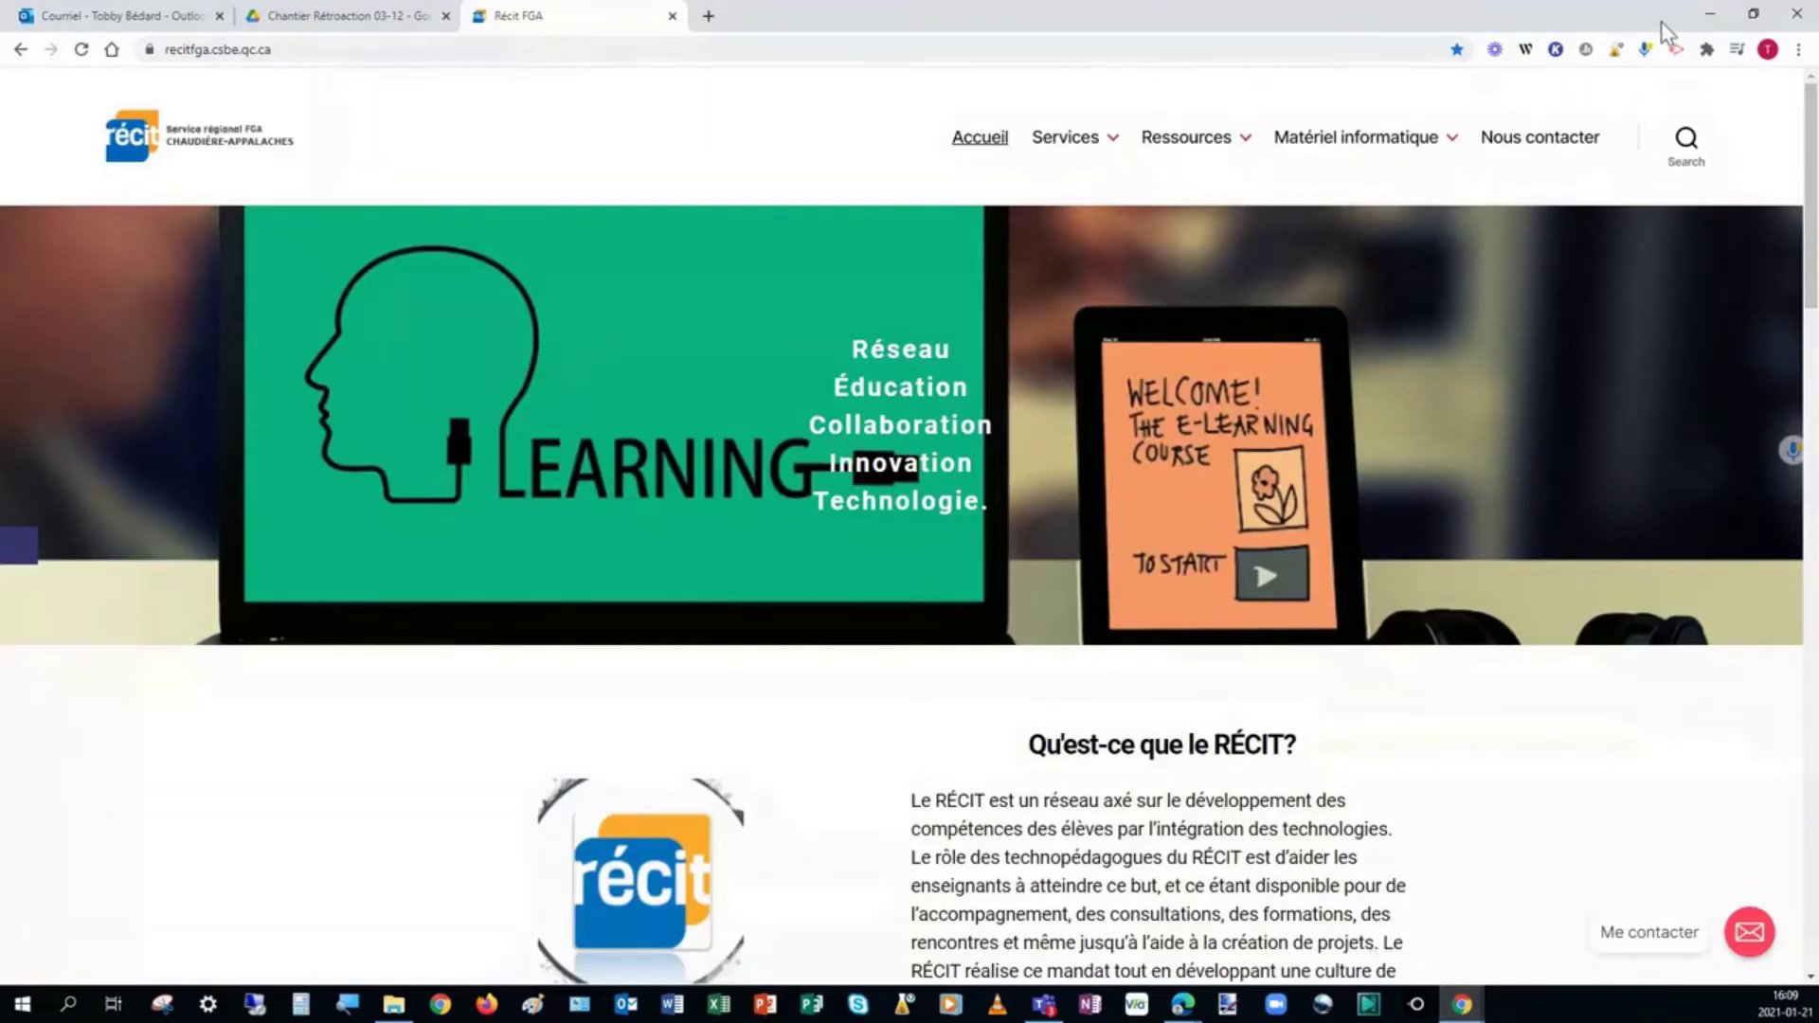
pyautogui.click(1708, 17)
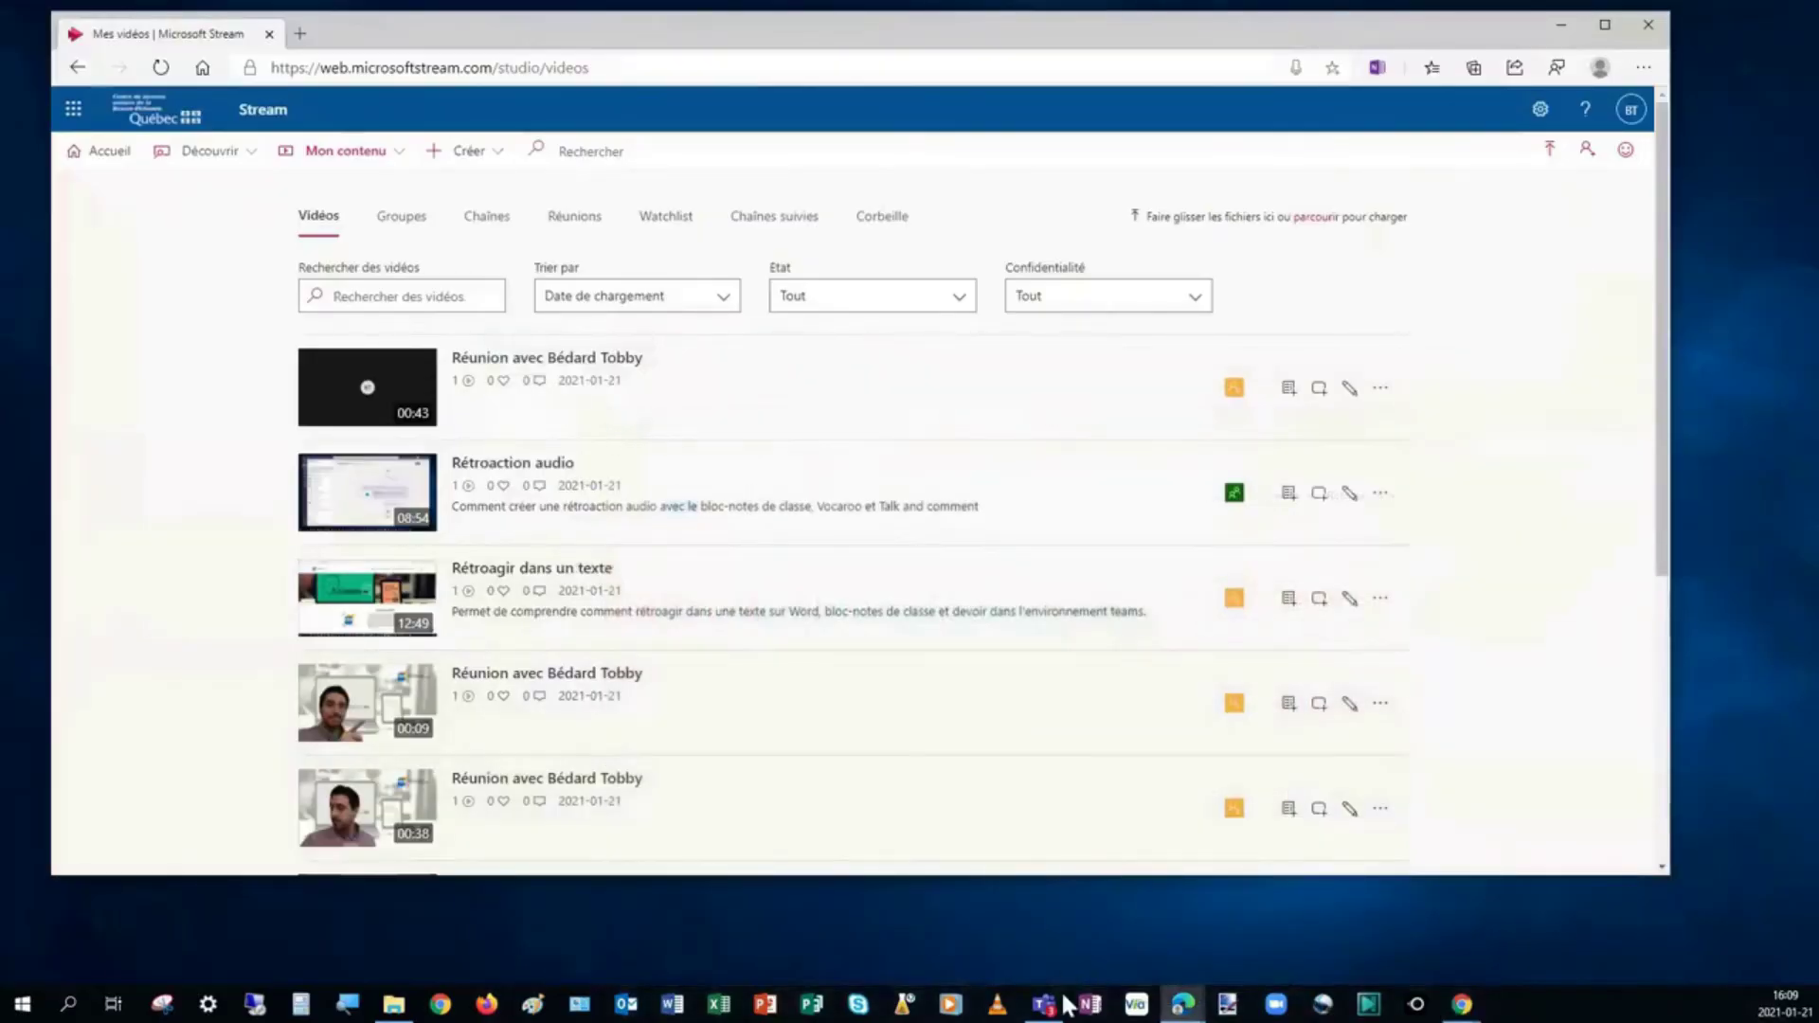
pyautogui.click(1045, 1007)
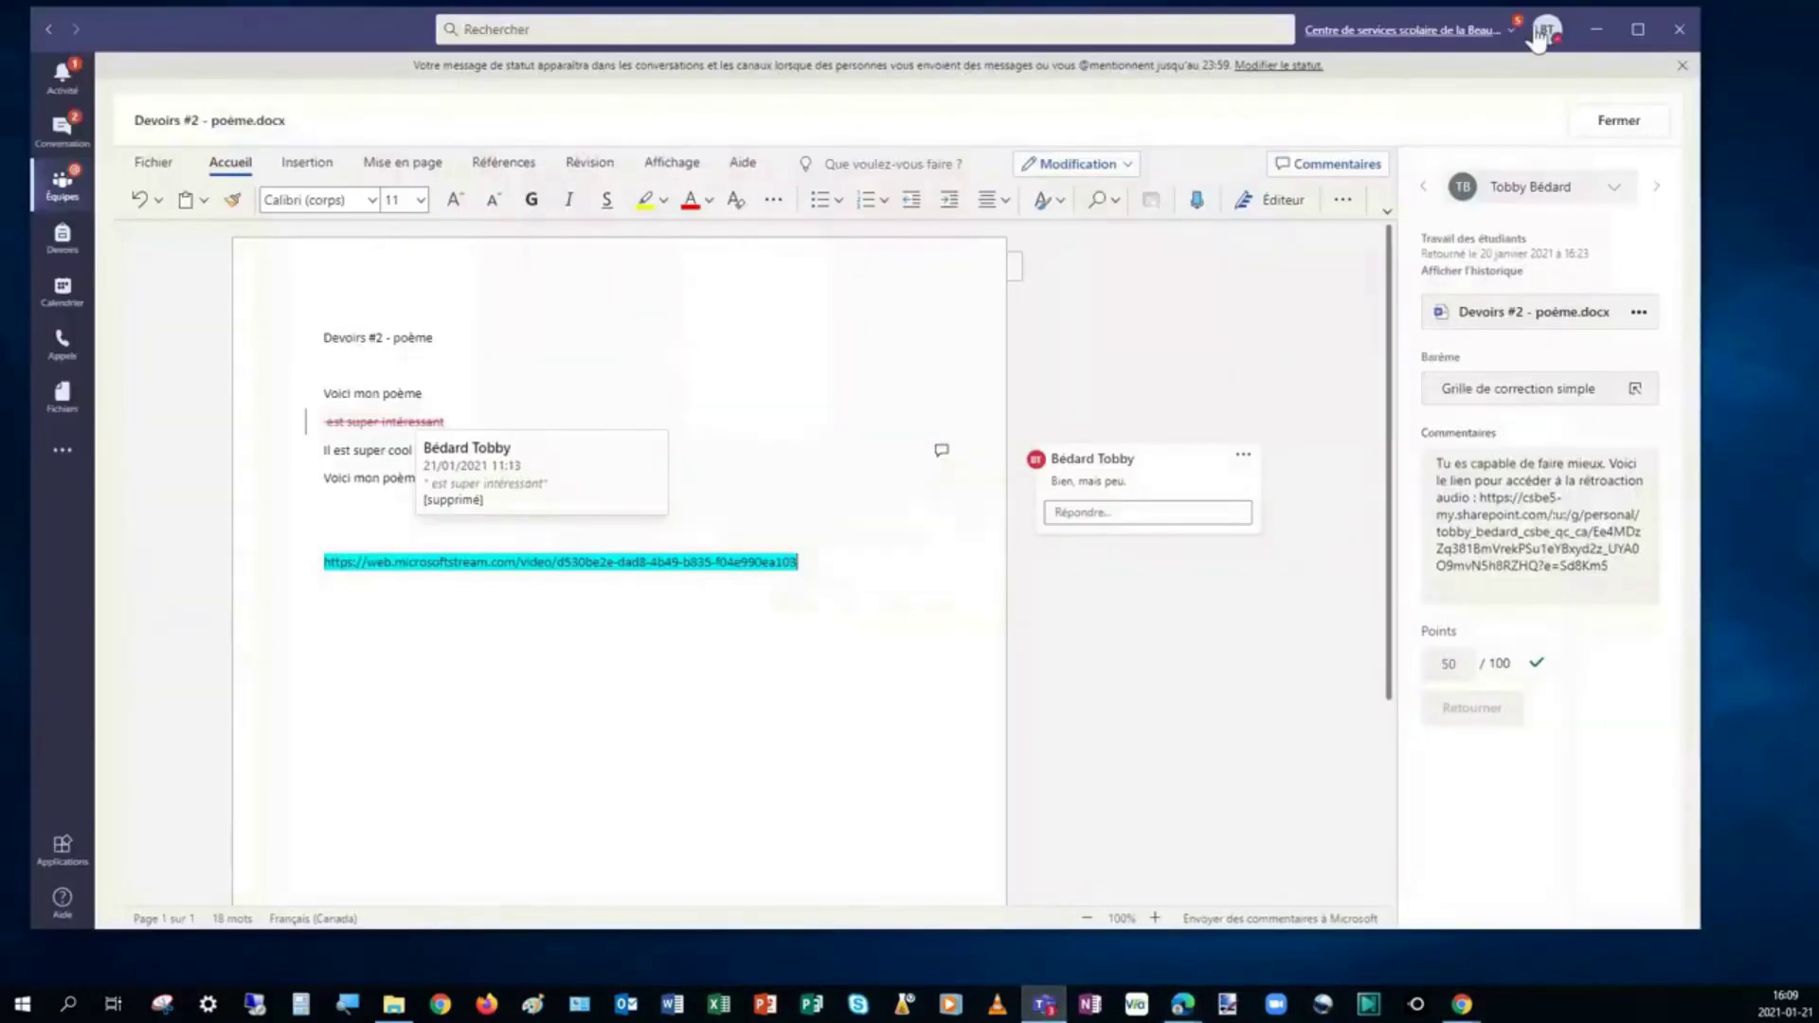
pyautogui.click(1600, 34)
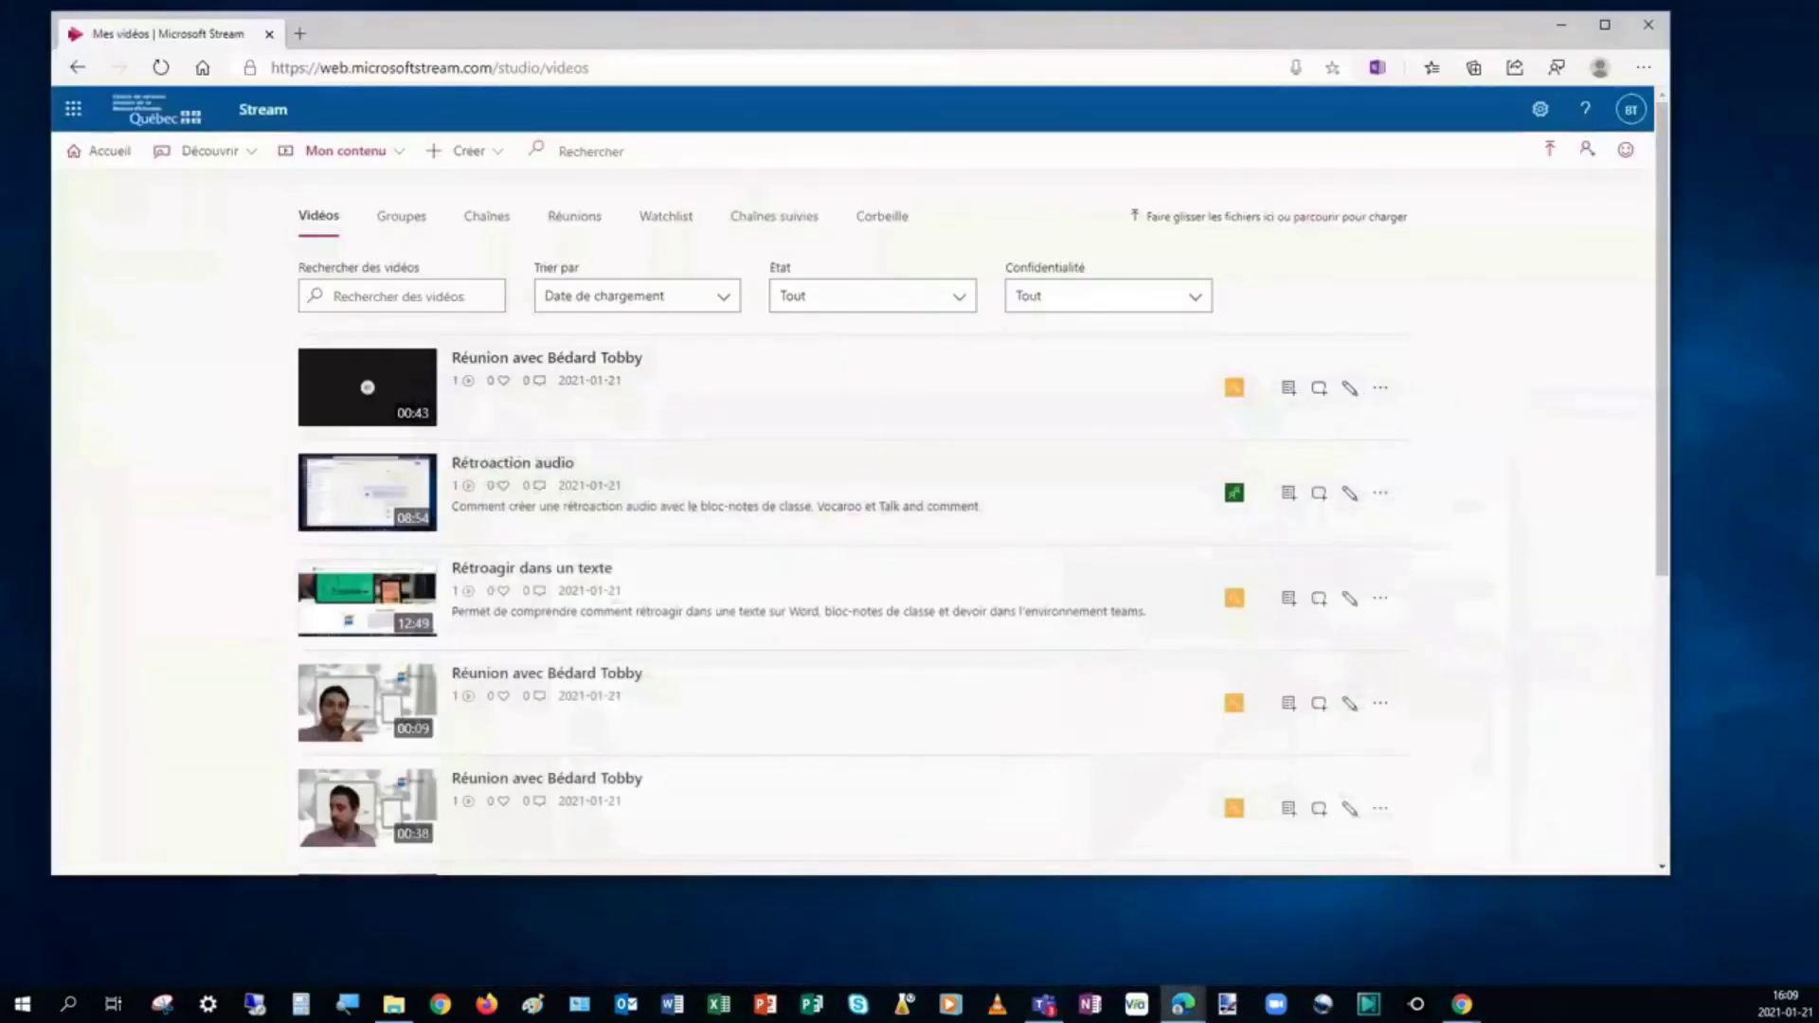
# Step: Switch to the Chrome window holding Loom, close the unavailable Stream video and show "Plan de formation sur la rétroaction - Google Docs"
pyautogui.click(1462, 1004)
pyautogui.moveTo(1059, 81); pyautogui.dragTo(1041, 37)
pyautogui.moveTo(1013, 706); pyautogui.dragTo(1015, 951)
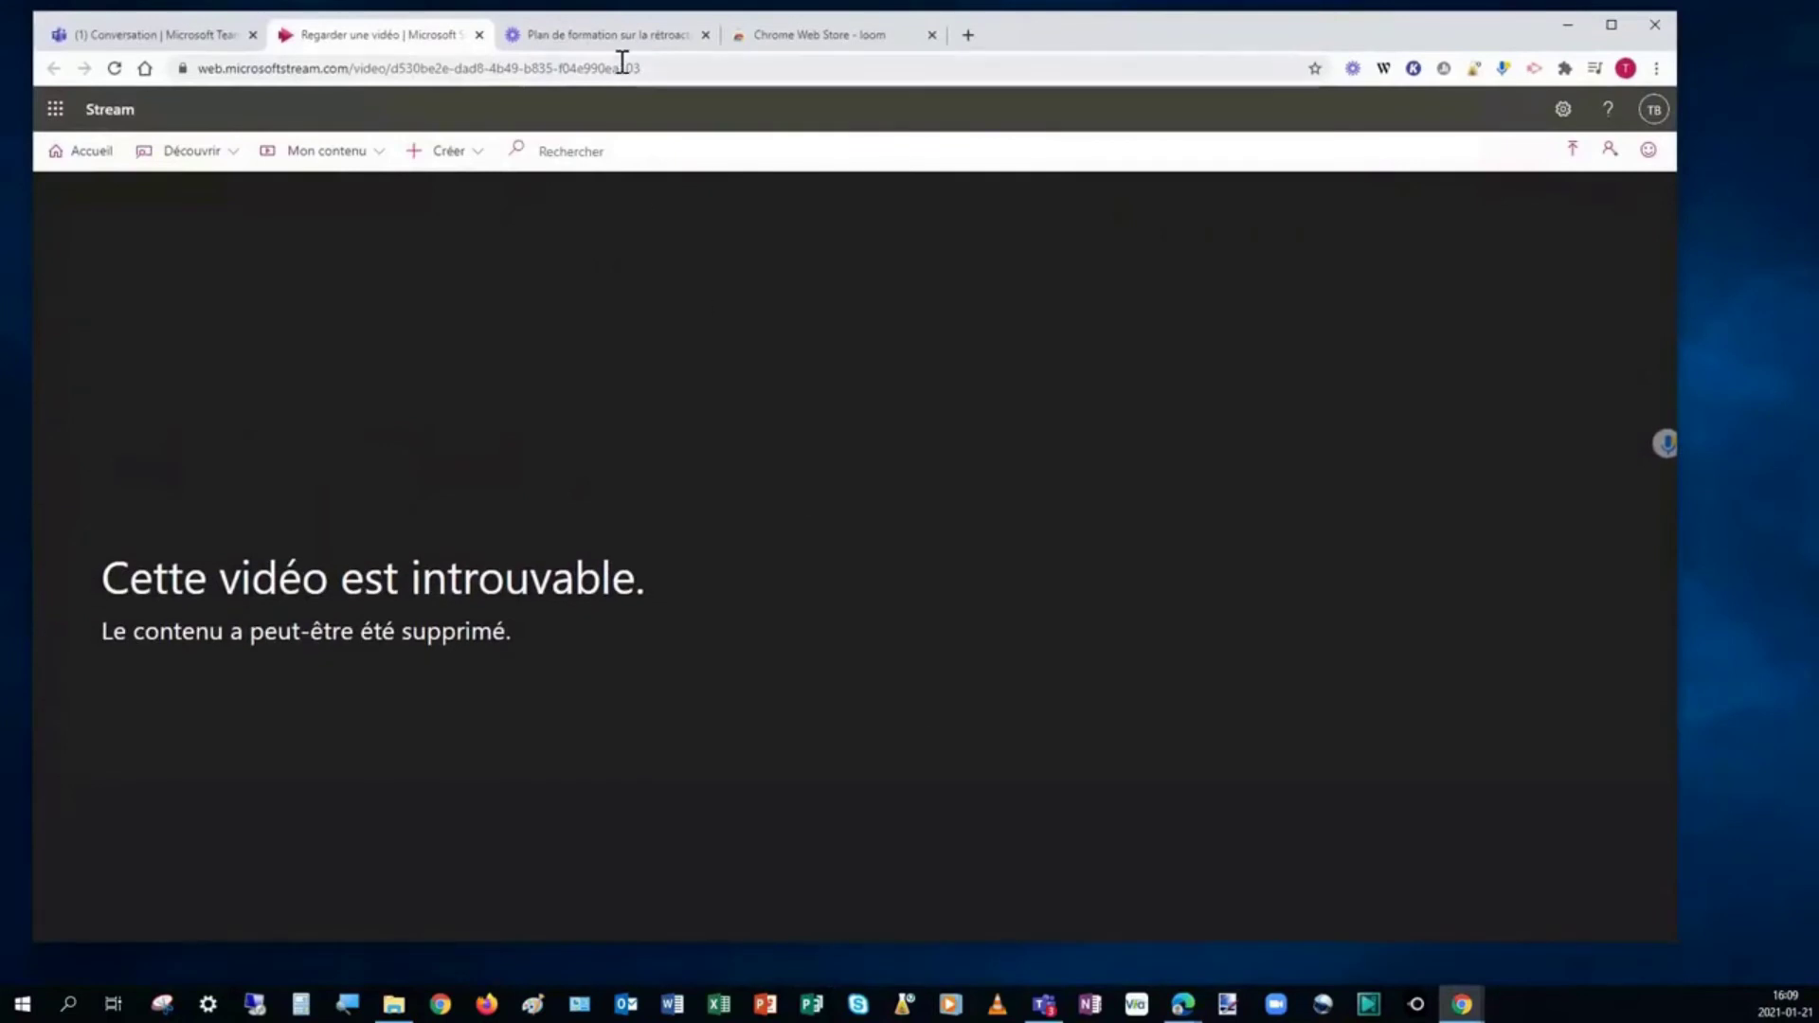
pyautogui.click(481, 36)
pyautogui.click(391, 35)
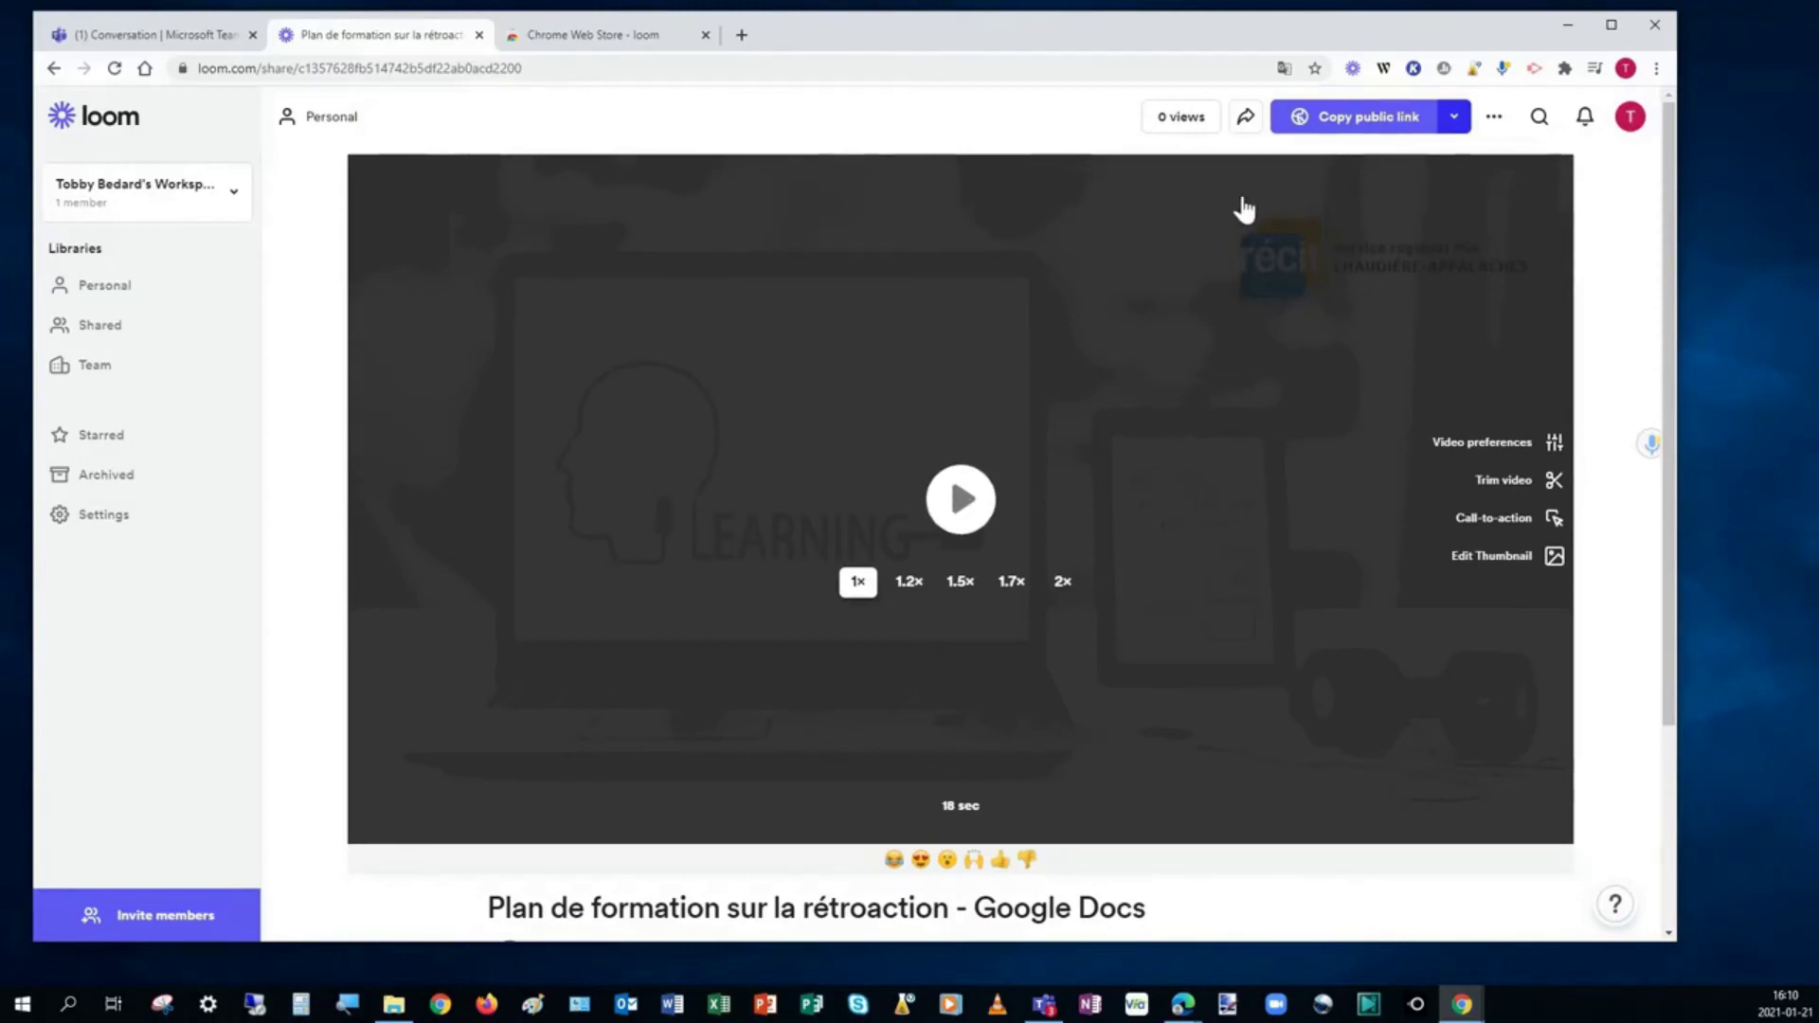
# Step: Examine the player, comment area and sharing options on the Loom page of "Plan de formation sur la rétroaction - Google Docs"
pyautogui.scroll(-3, 954, 580)
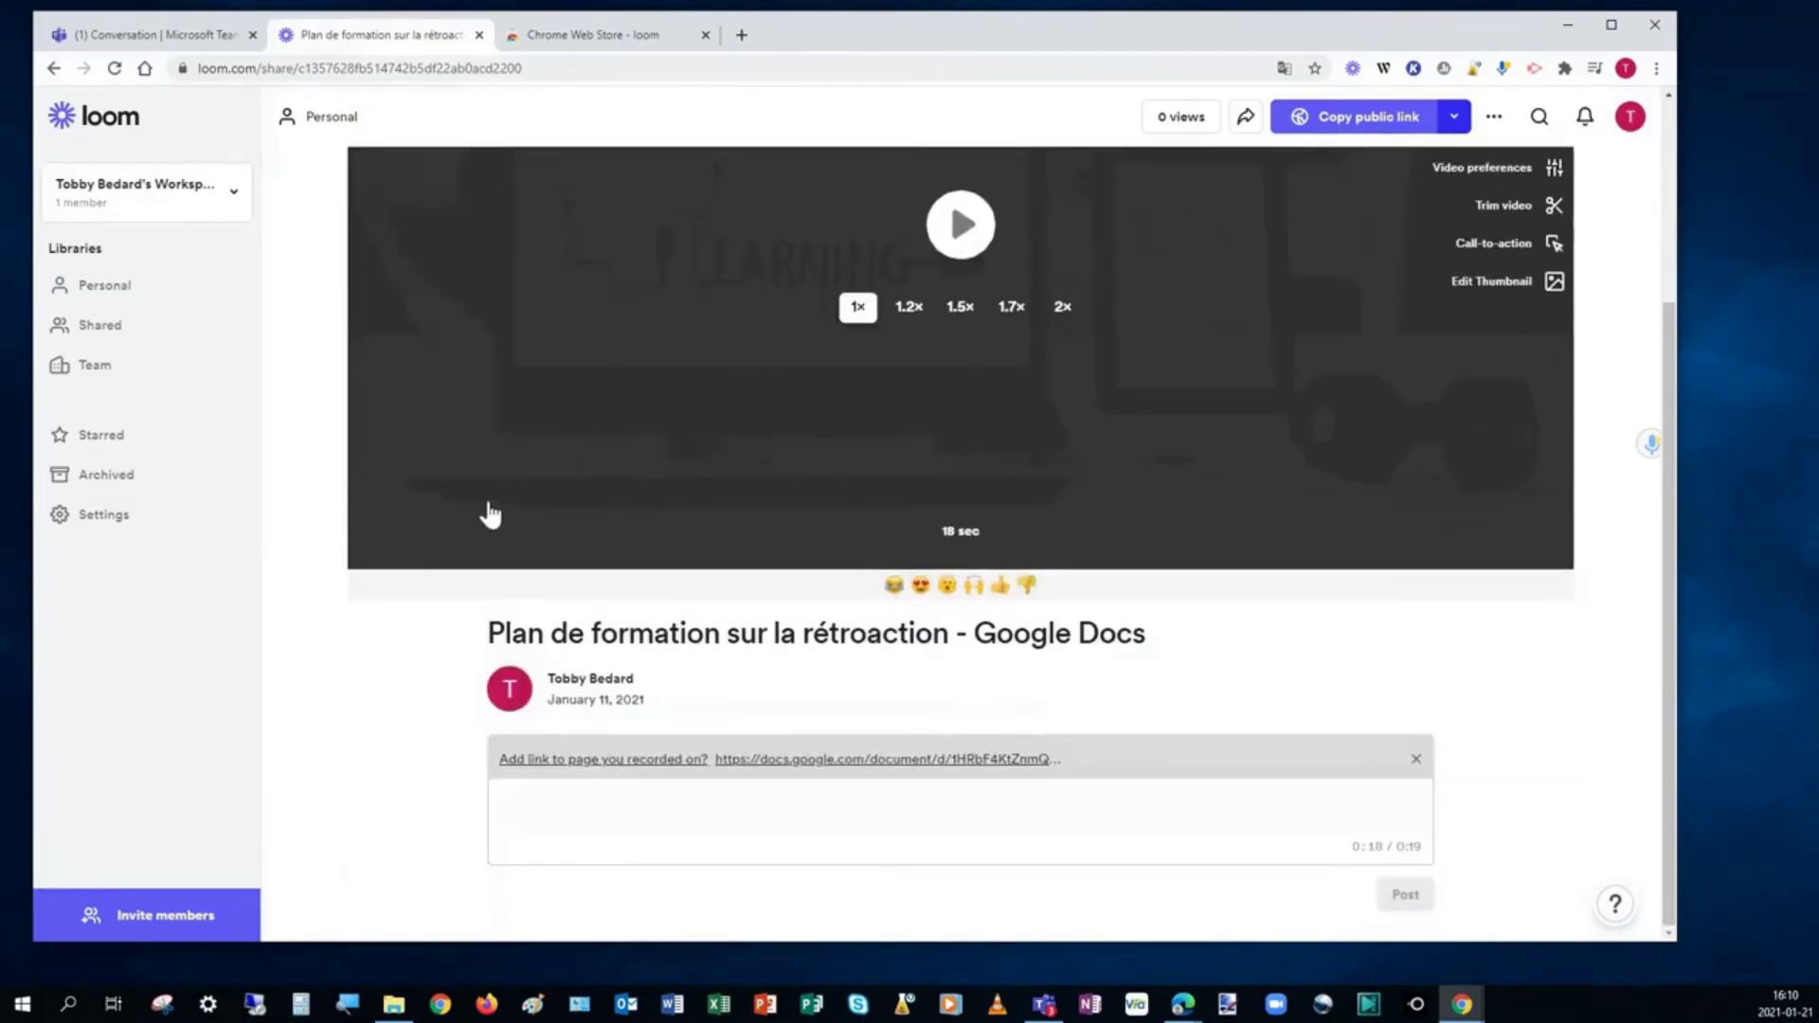
pyautogui.scroll(1, 857, 621)
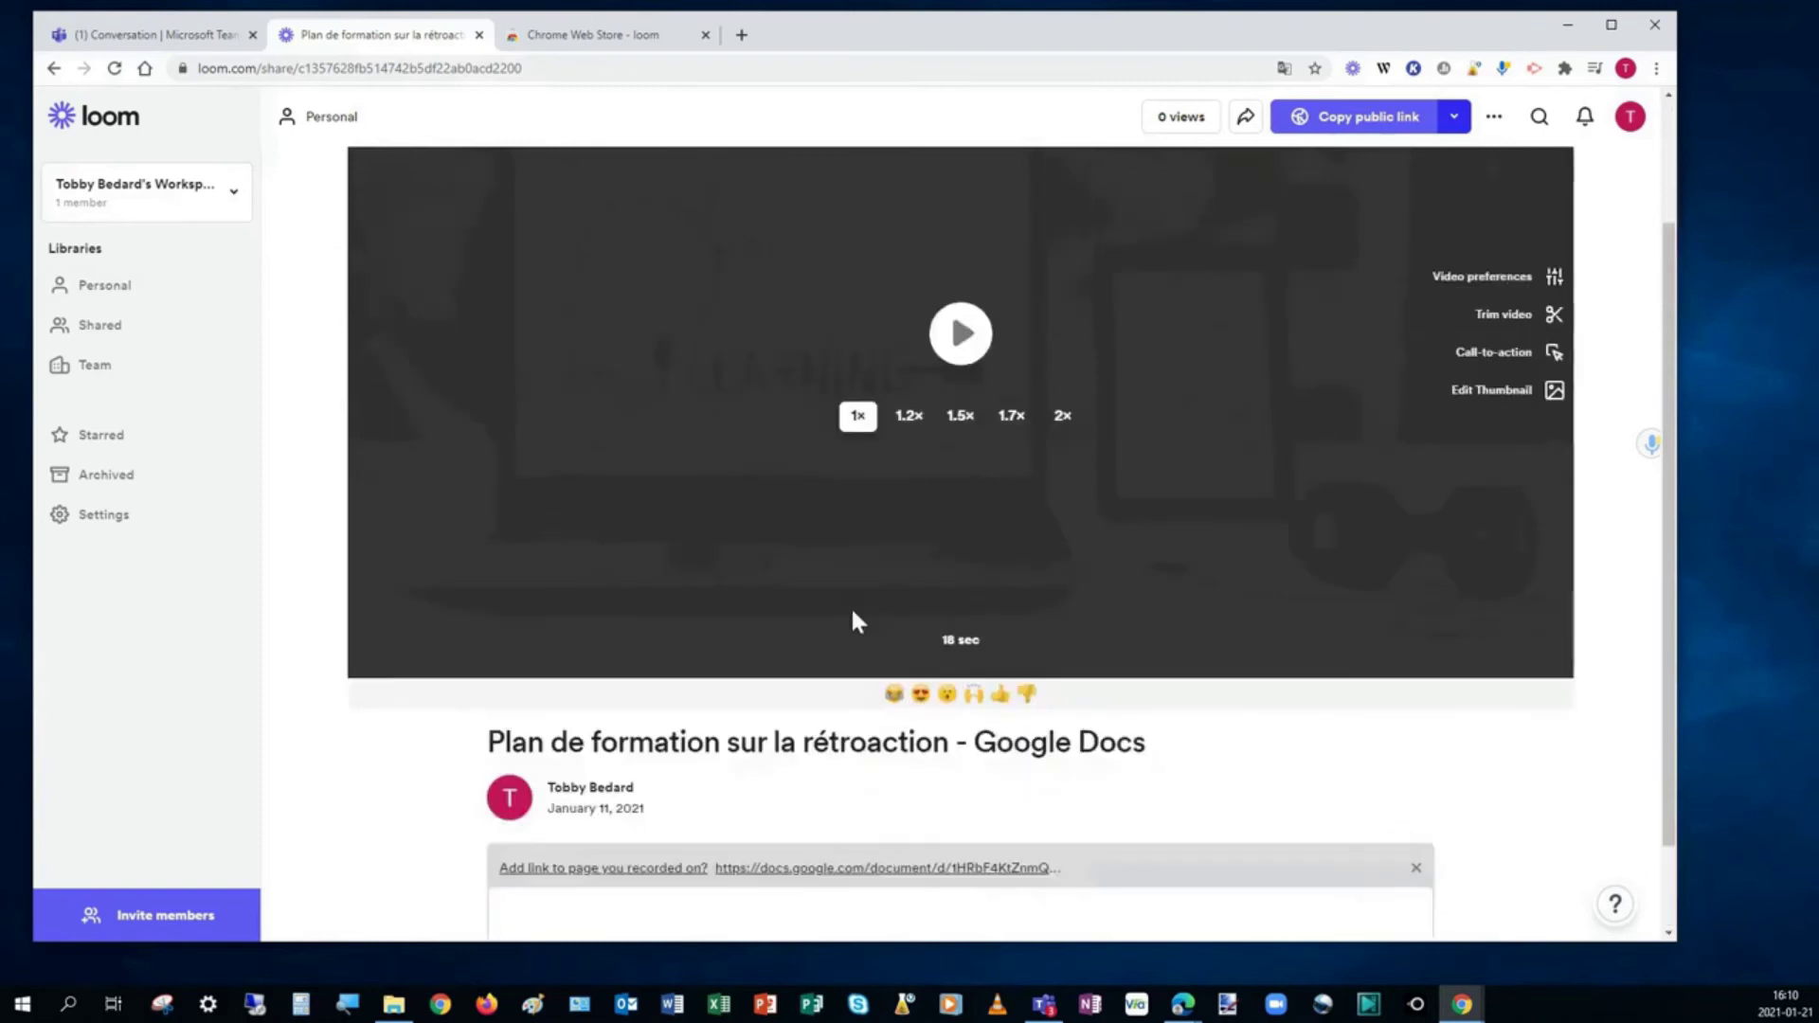
pyautogui.scroll(2, 855, 620)
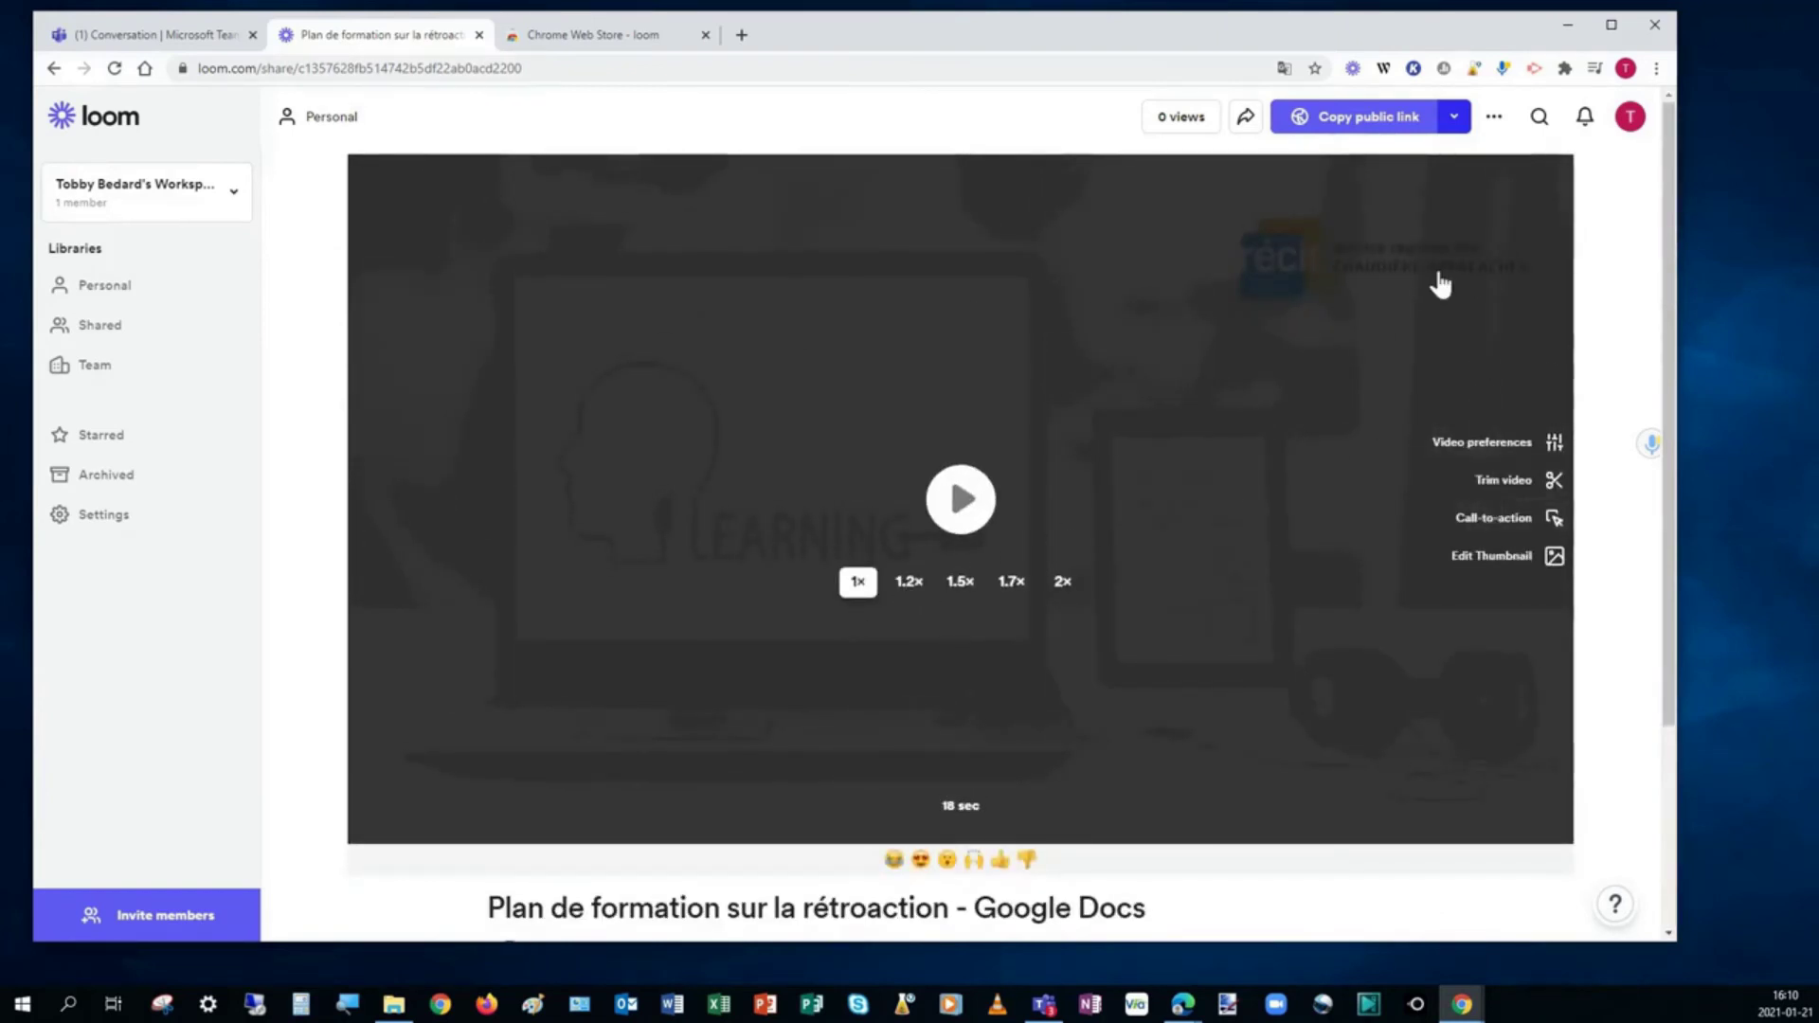
# Step: Reopen "Plan de formation sur la rétroaction - Google Docs" from the Loom personal library and copy its public link
pyautogui.click(105, 290)
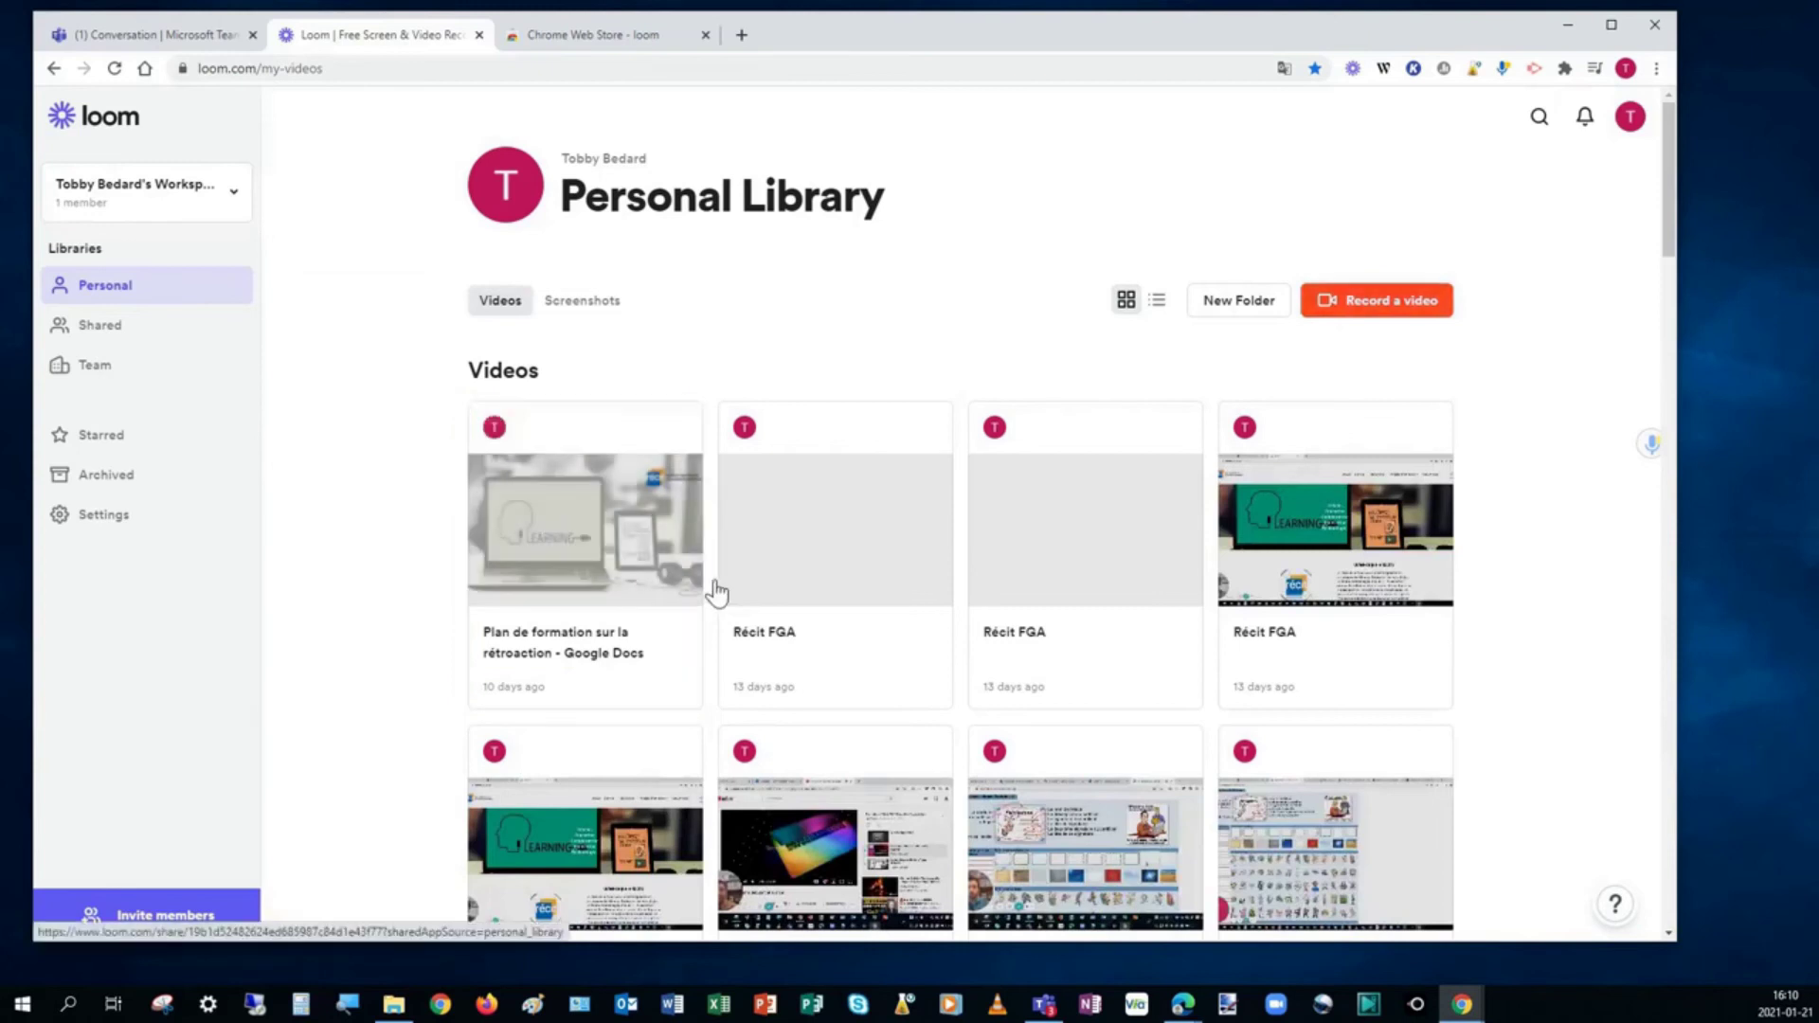
pyautogui.click(589, 542)
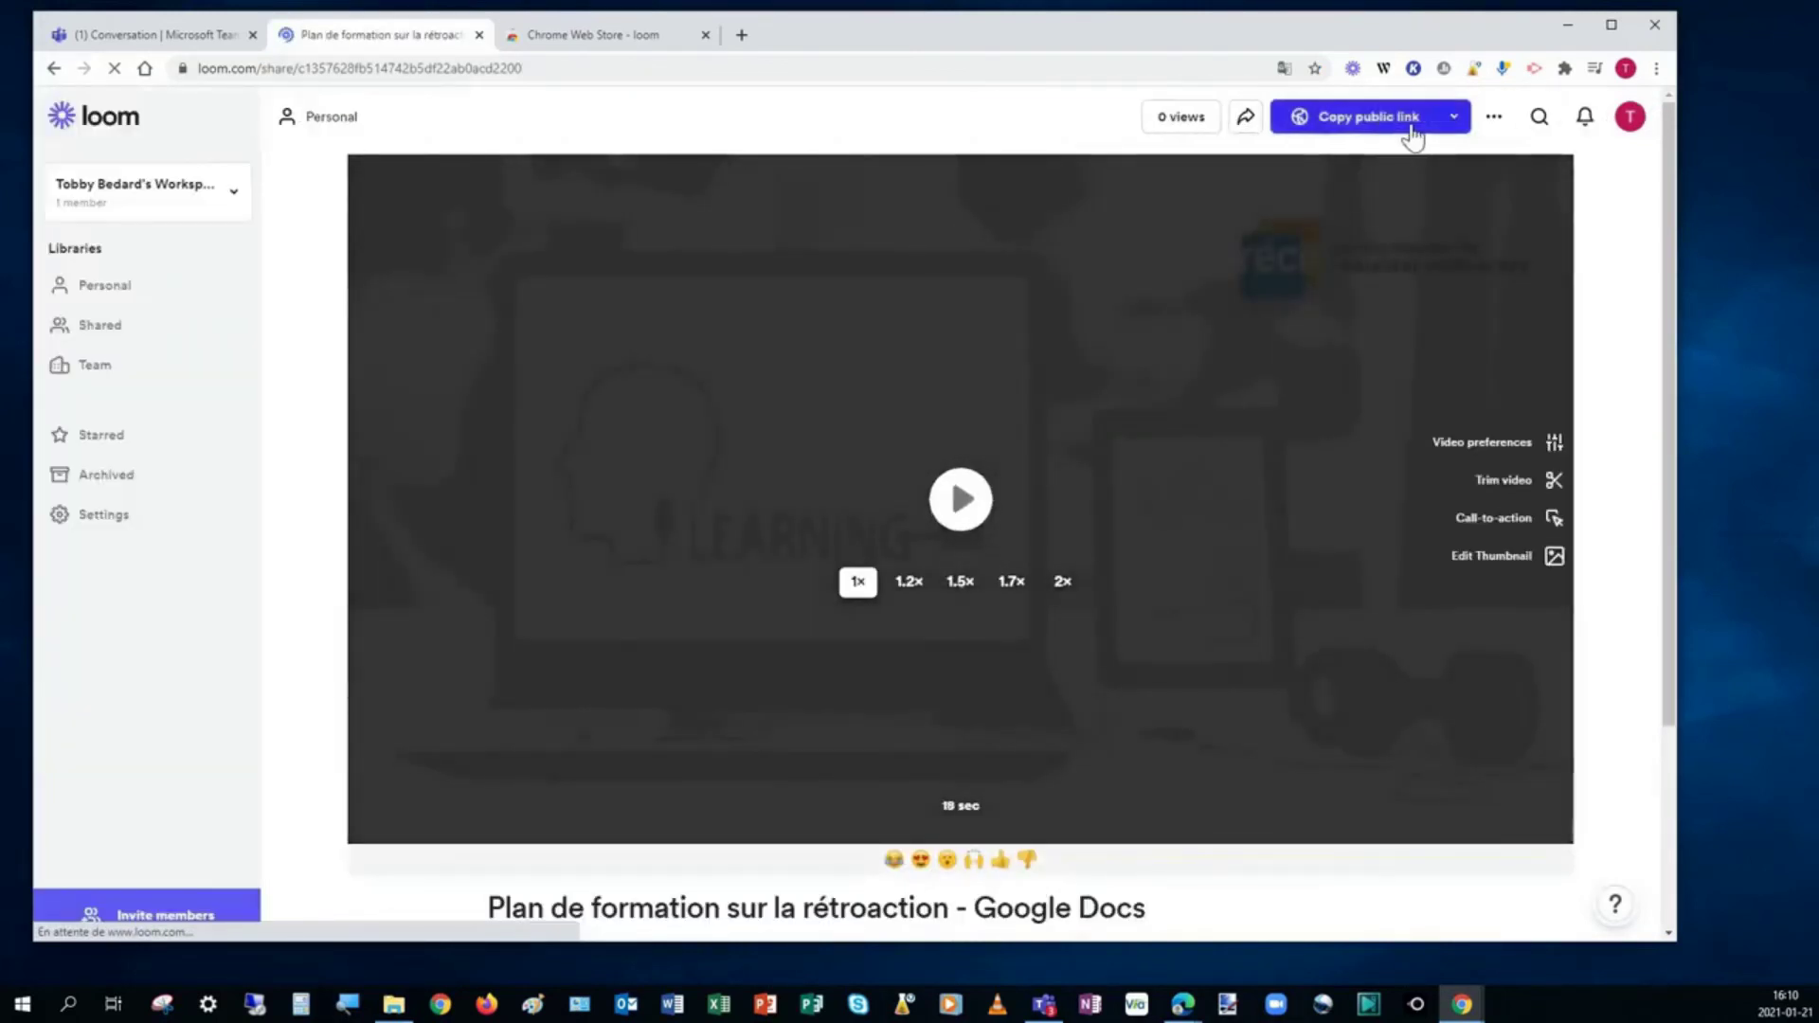
pyautogui.click(1412, 137)
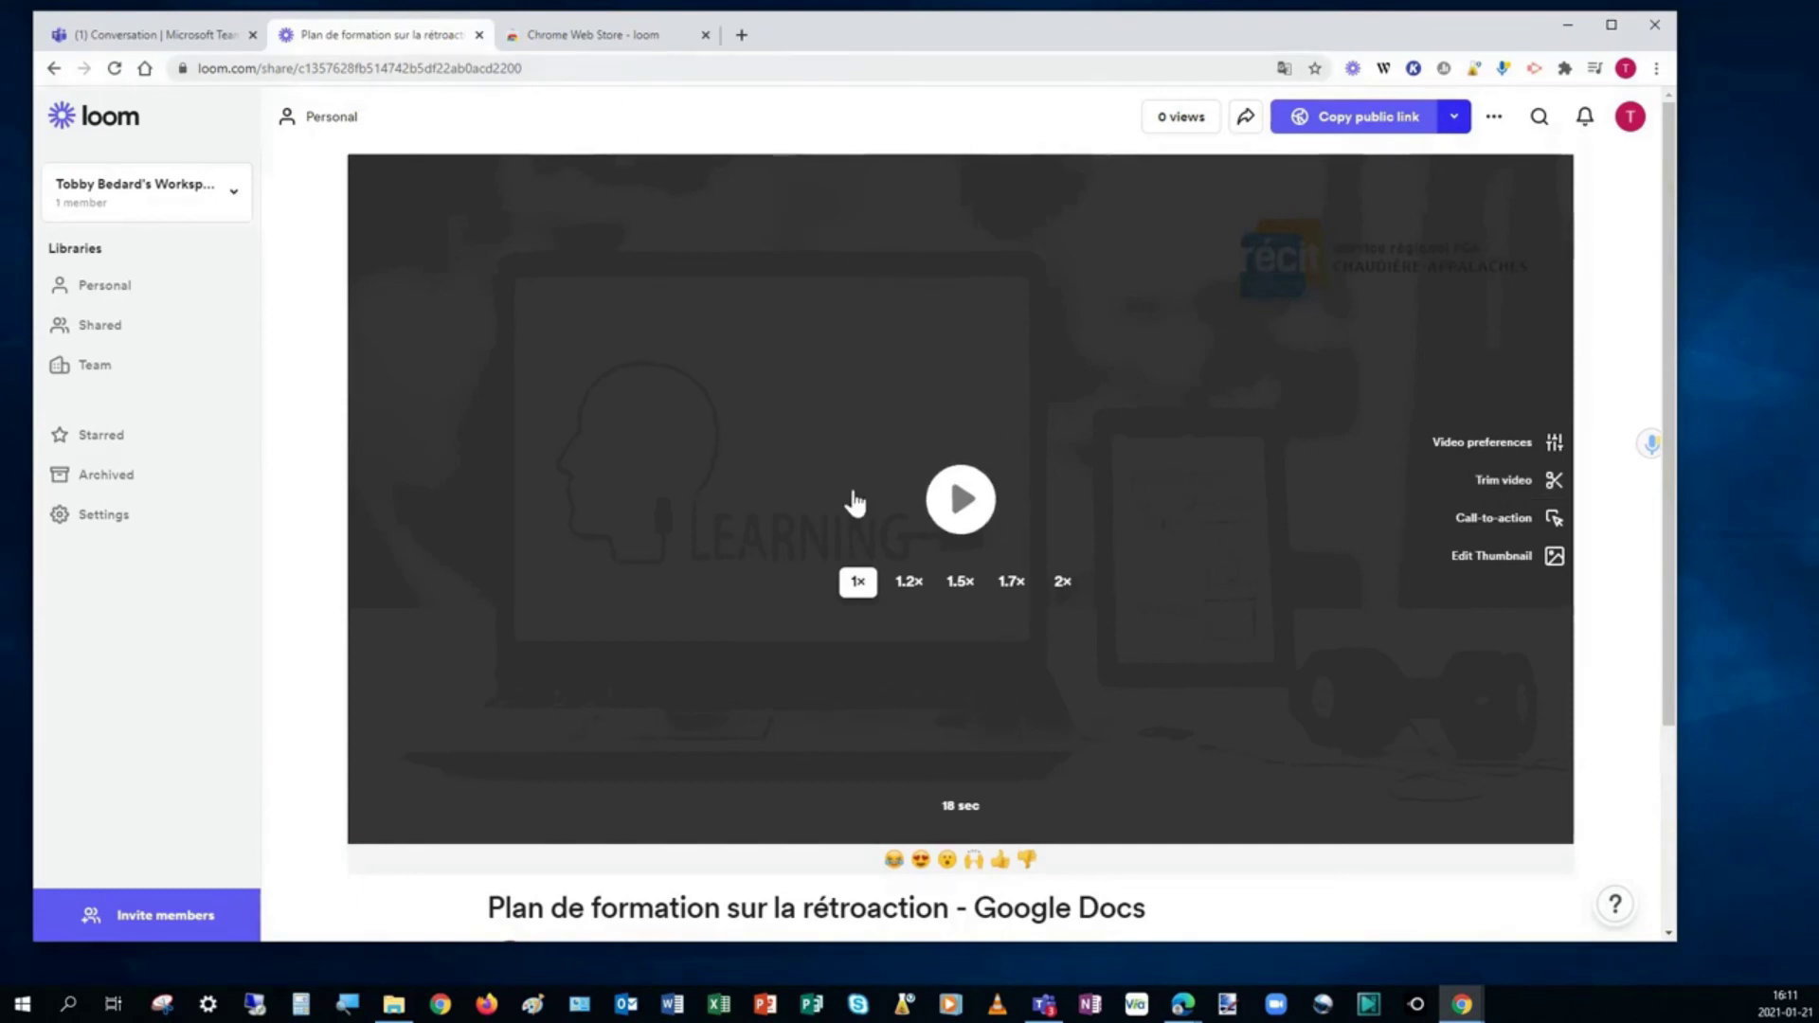
pyautogui.scroll(-3, 853, 503)
pyautogui.scroll(3, 844, 562)
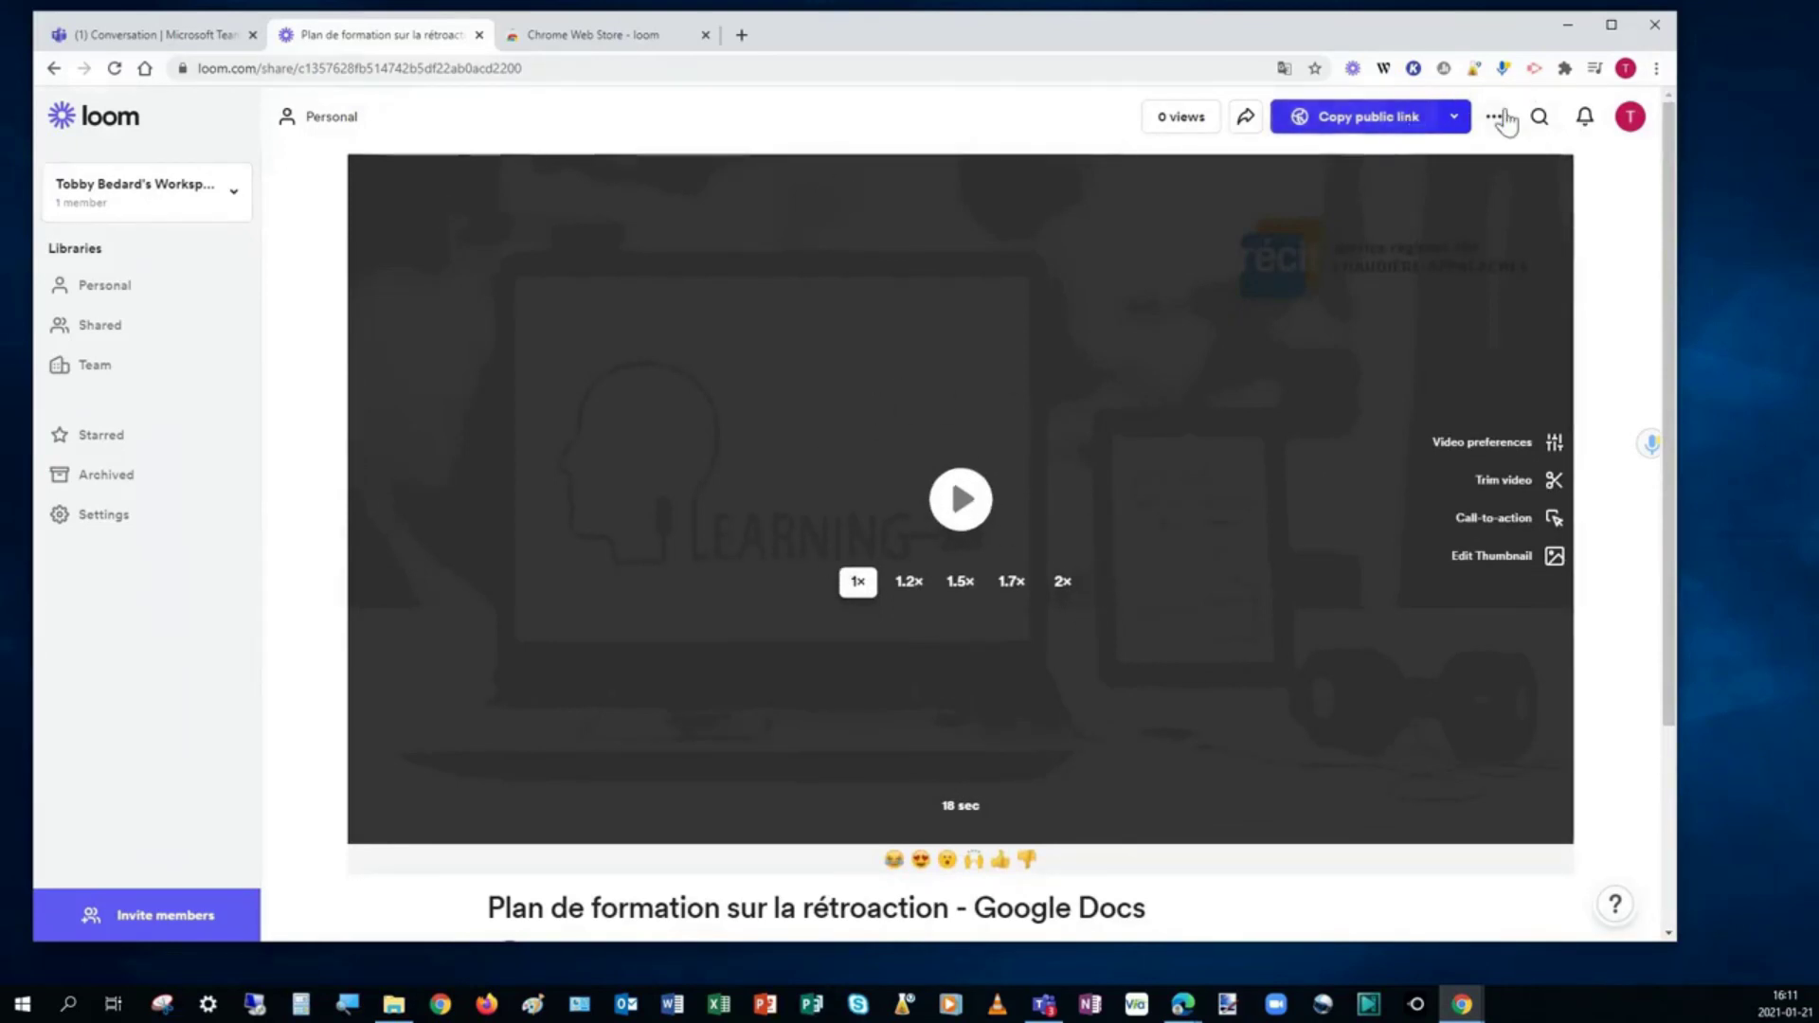
# Step: Return to the Loom personal library and open the recorder for a new video
pyautogui.click(126, 289)
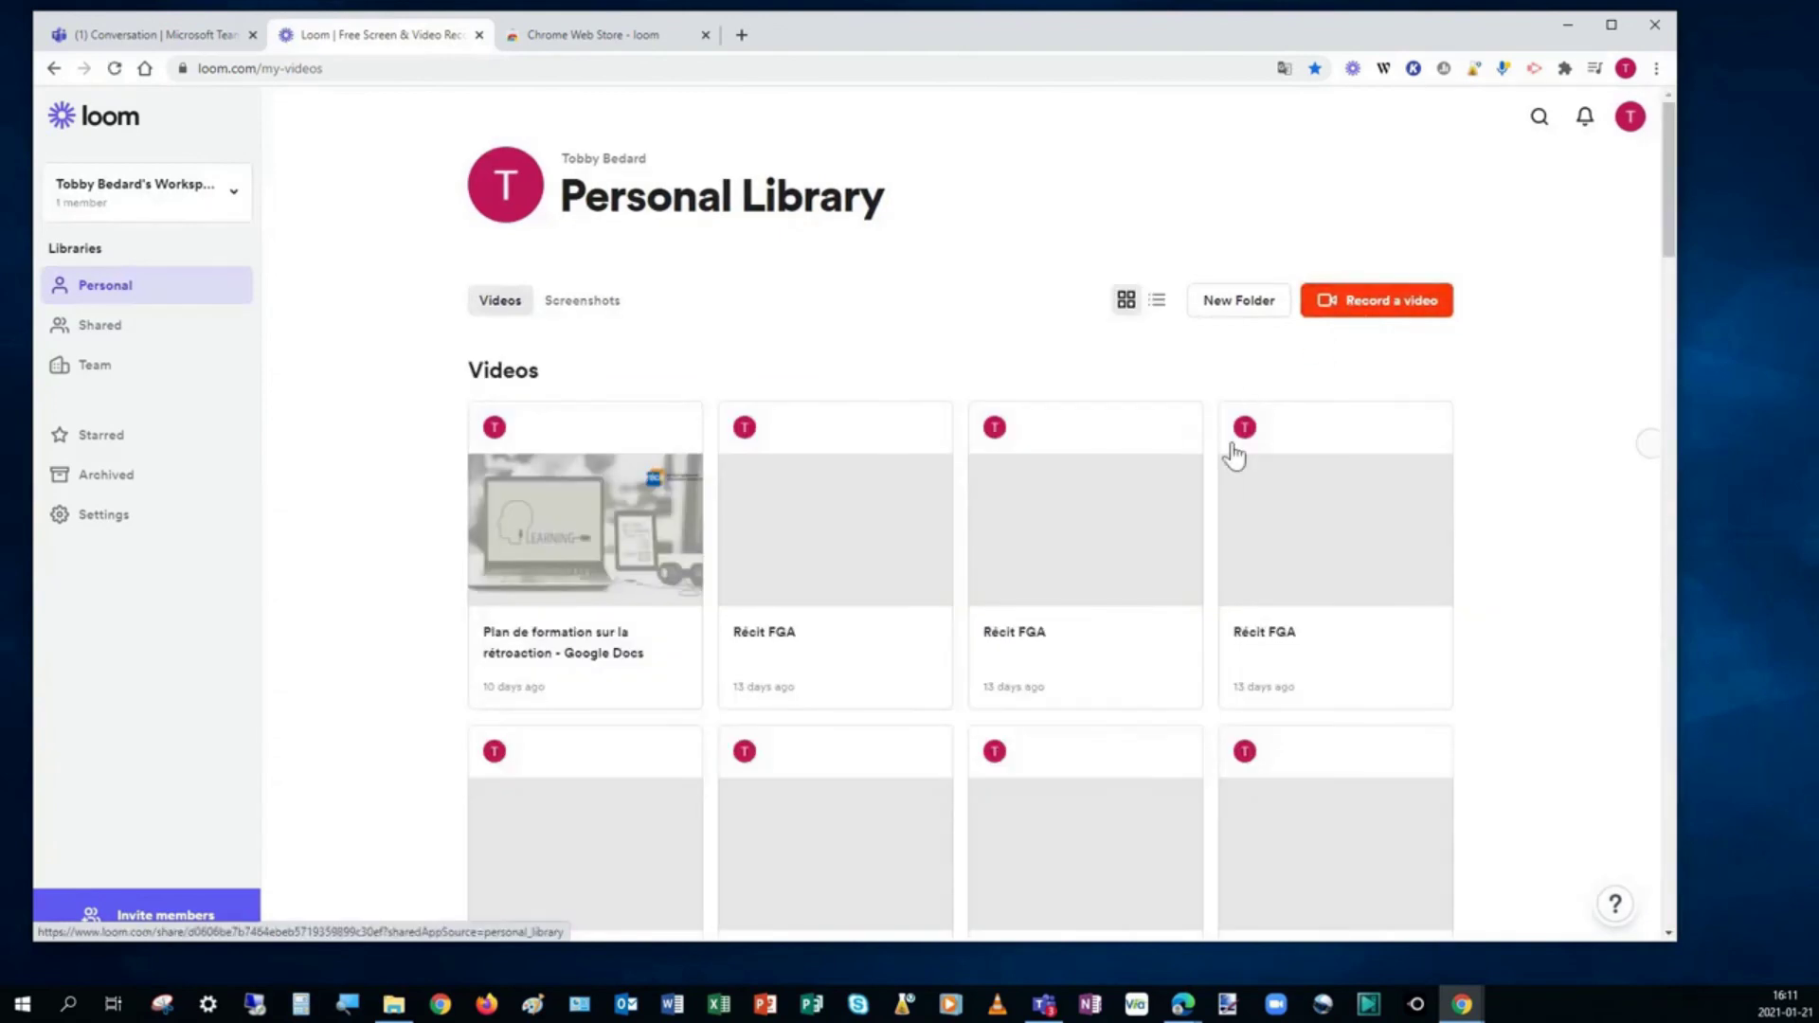
pyautogui.click(1374, 314)
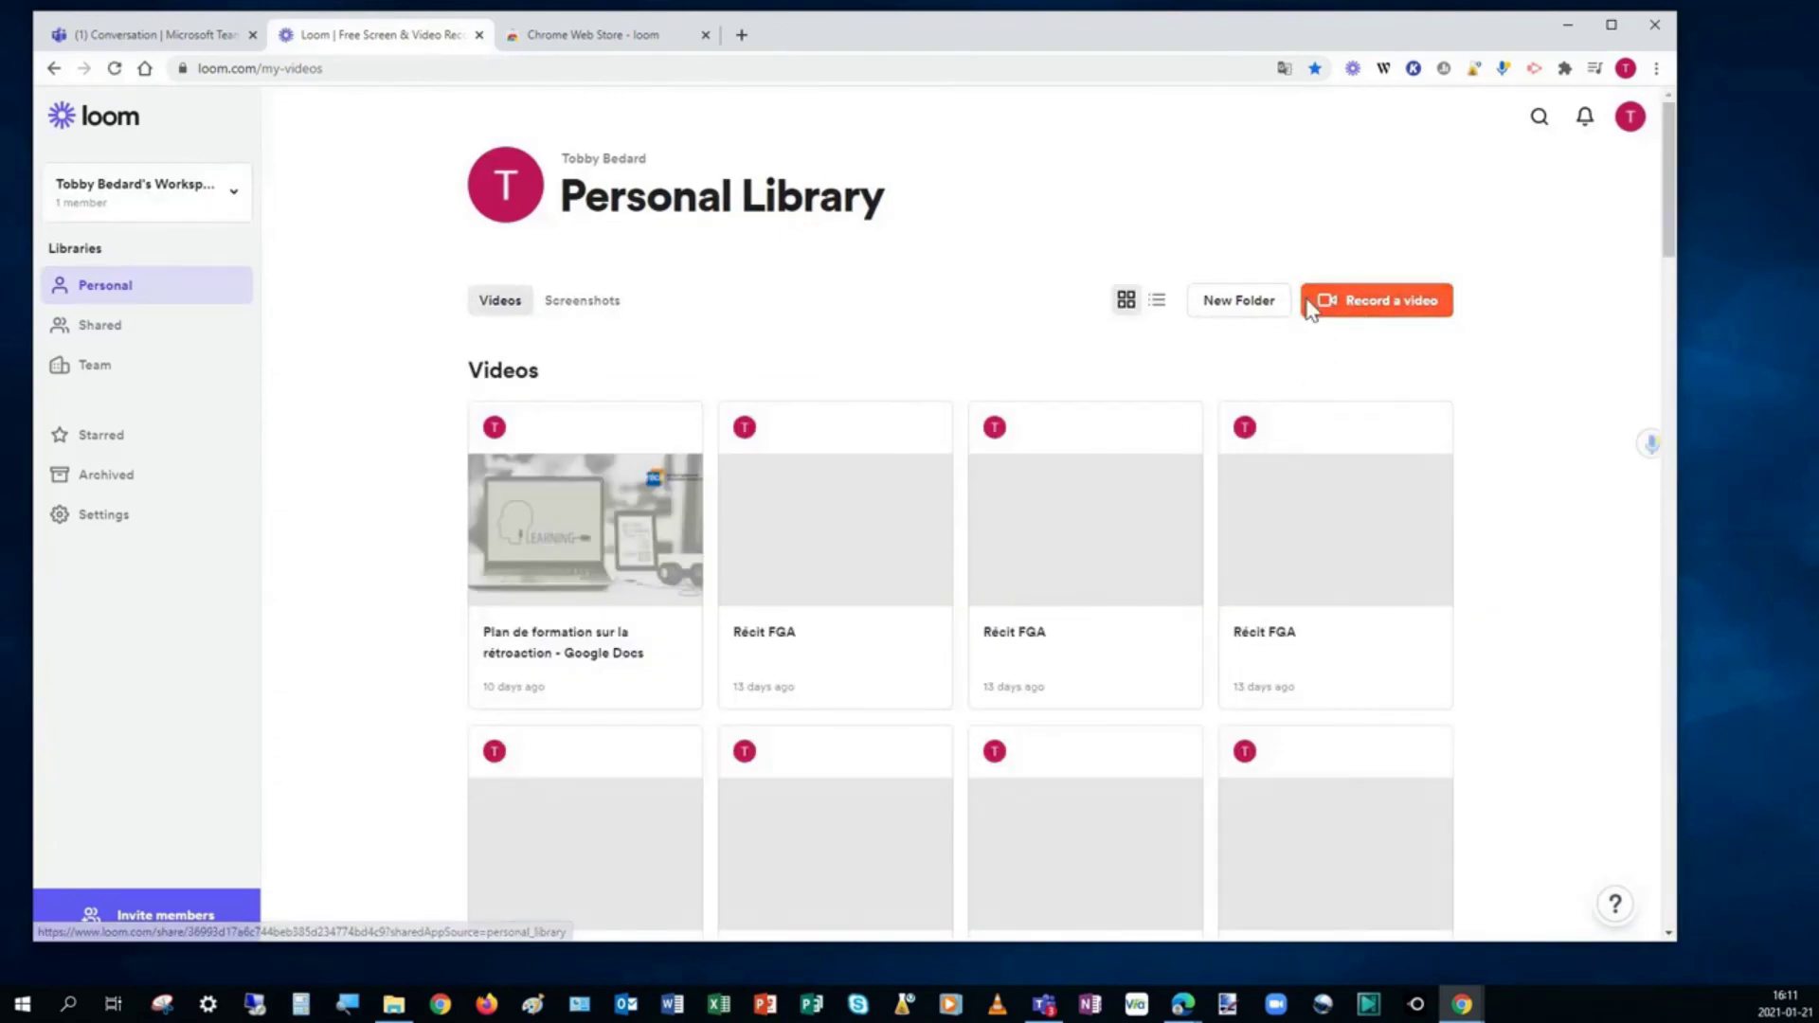
pyautogui.click(1376, 313)
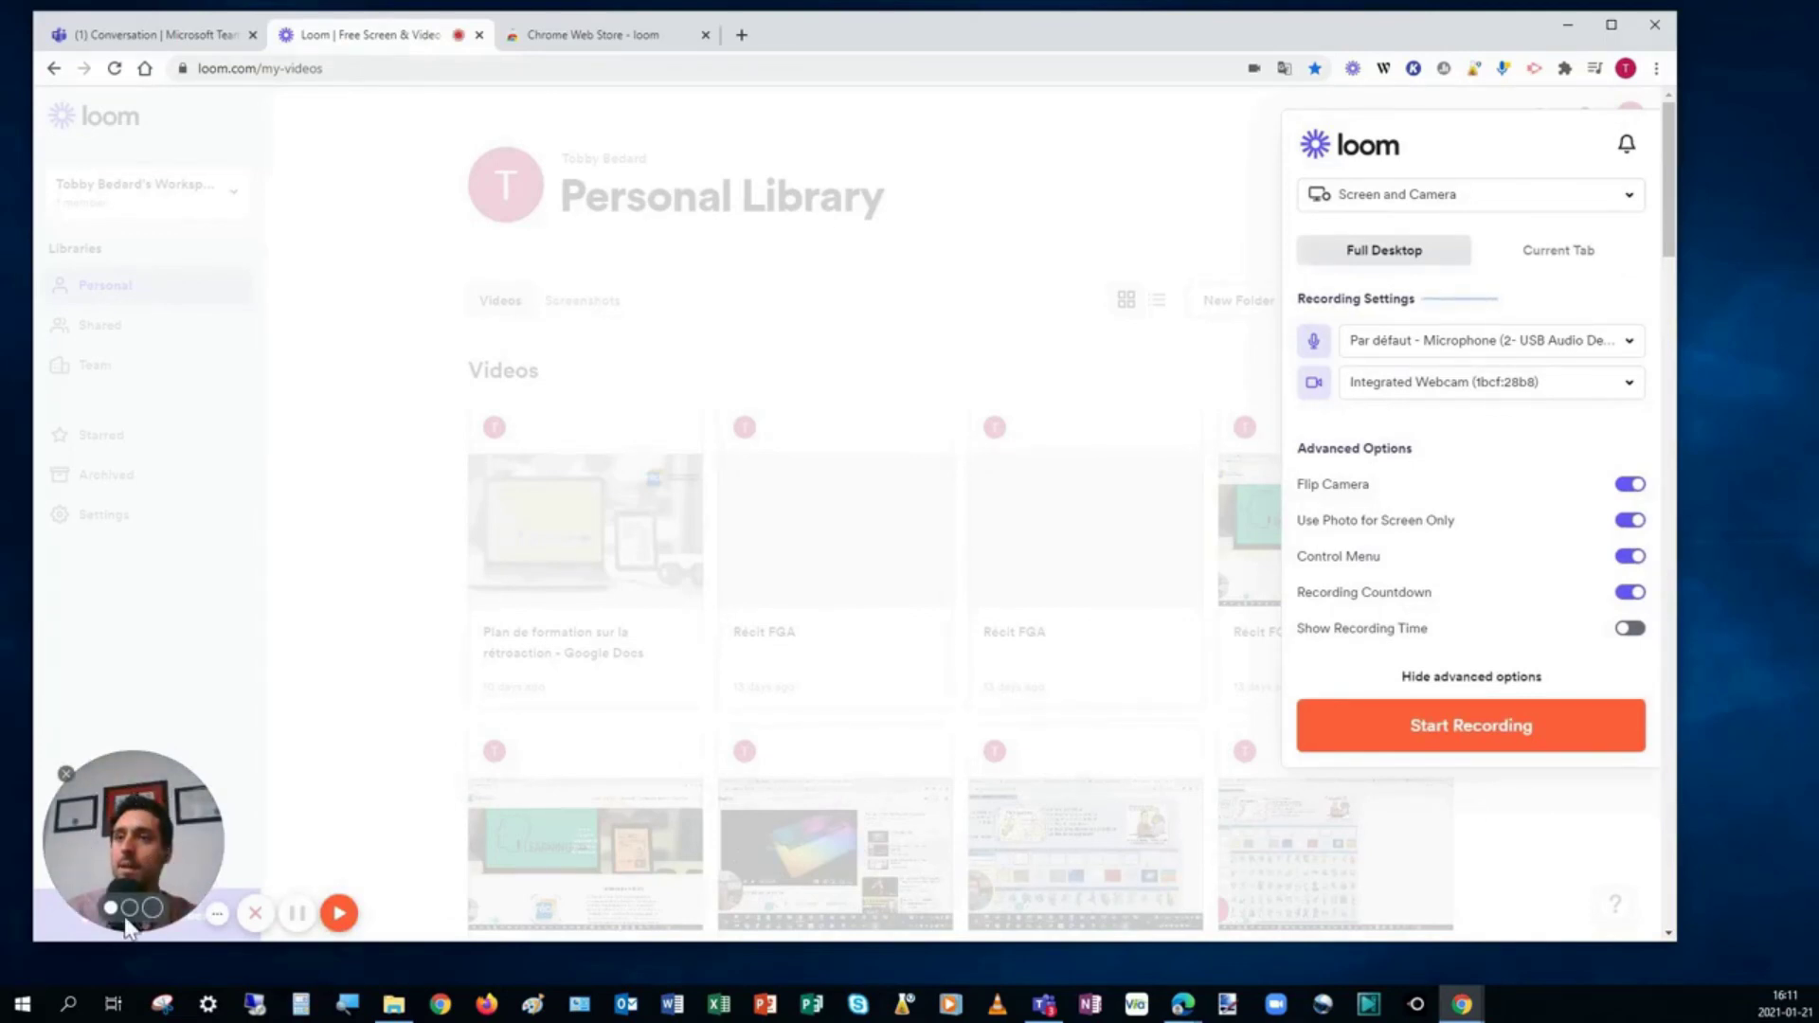
# Step: Try the largest camera bubble size and set it back to the smallest
pyautogui.click(149, 910)
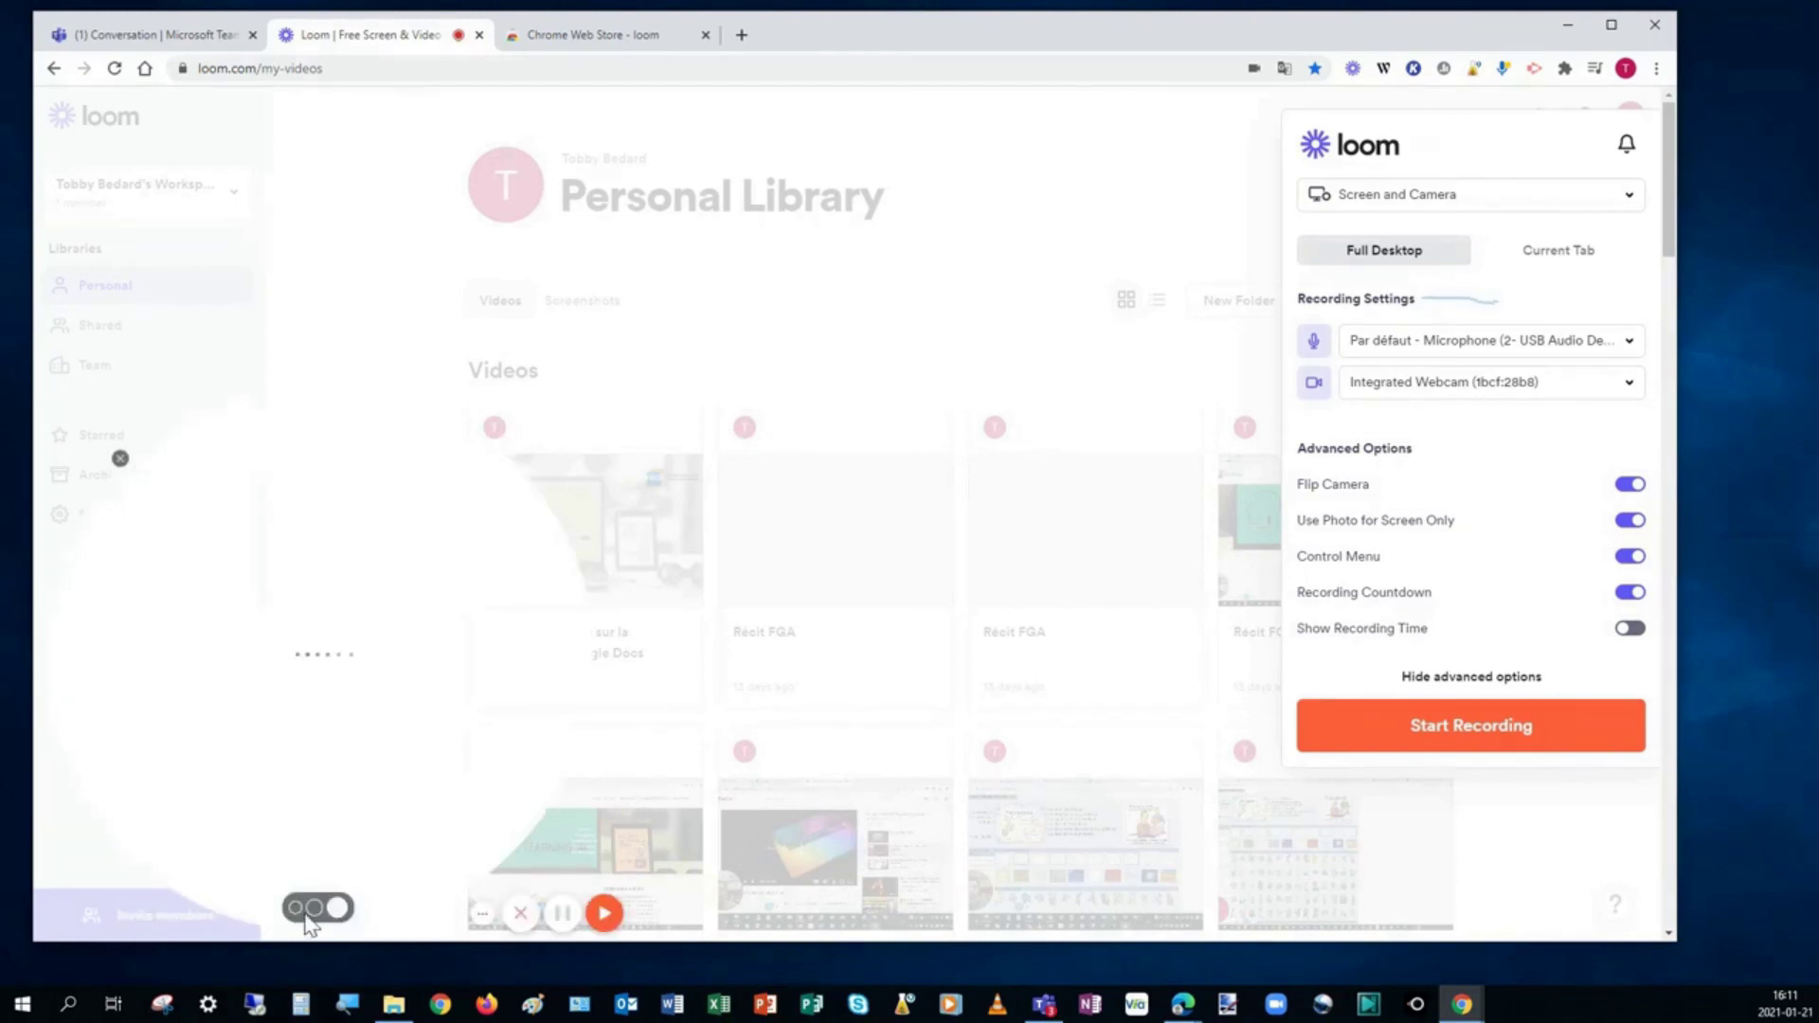
pyautogui.click(296, 907)
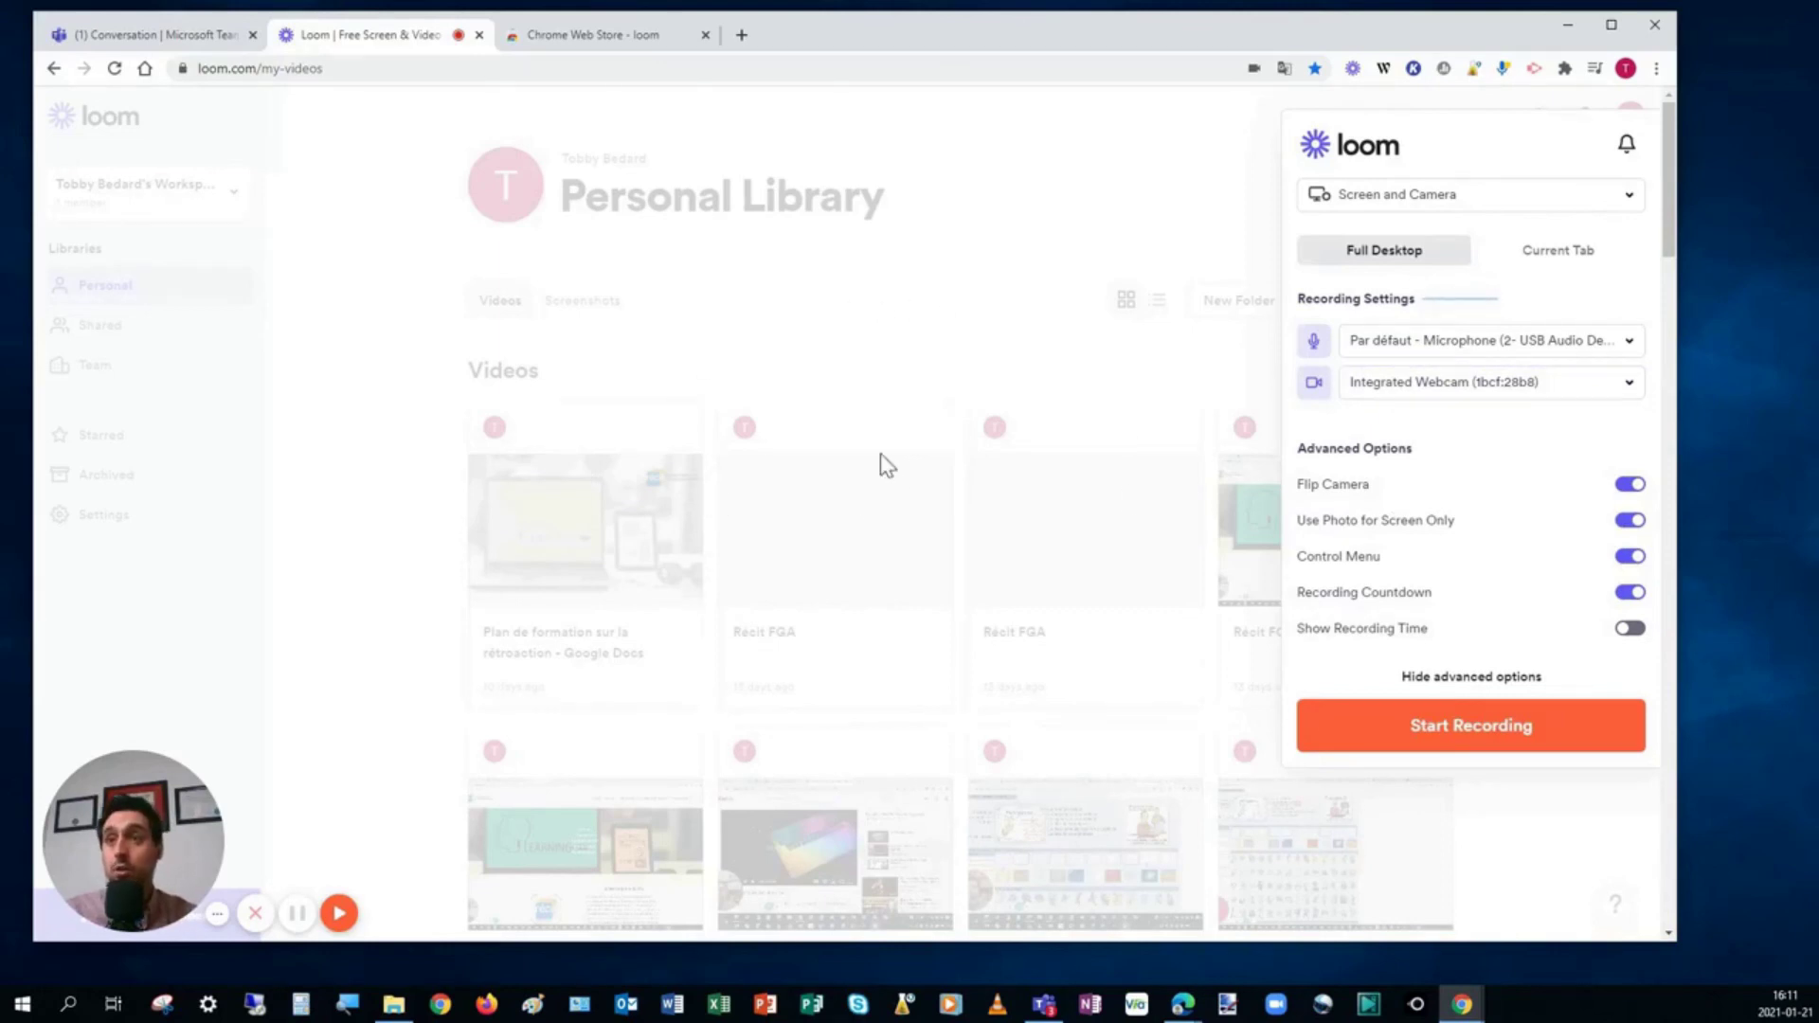
# Step: Hide the camera bubble and leave the recording control menu collapsed
pyautogui.click(217, 915)
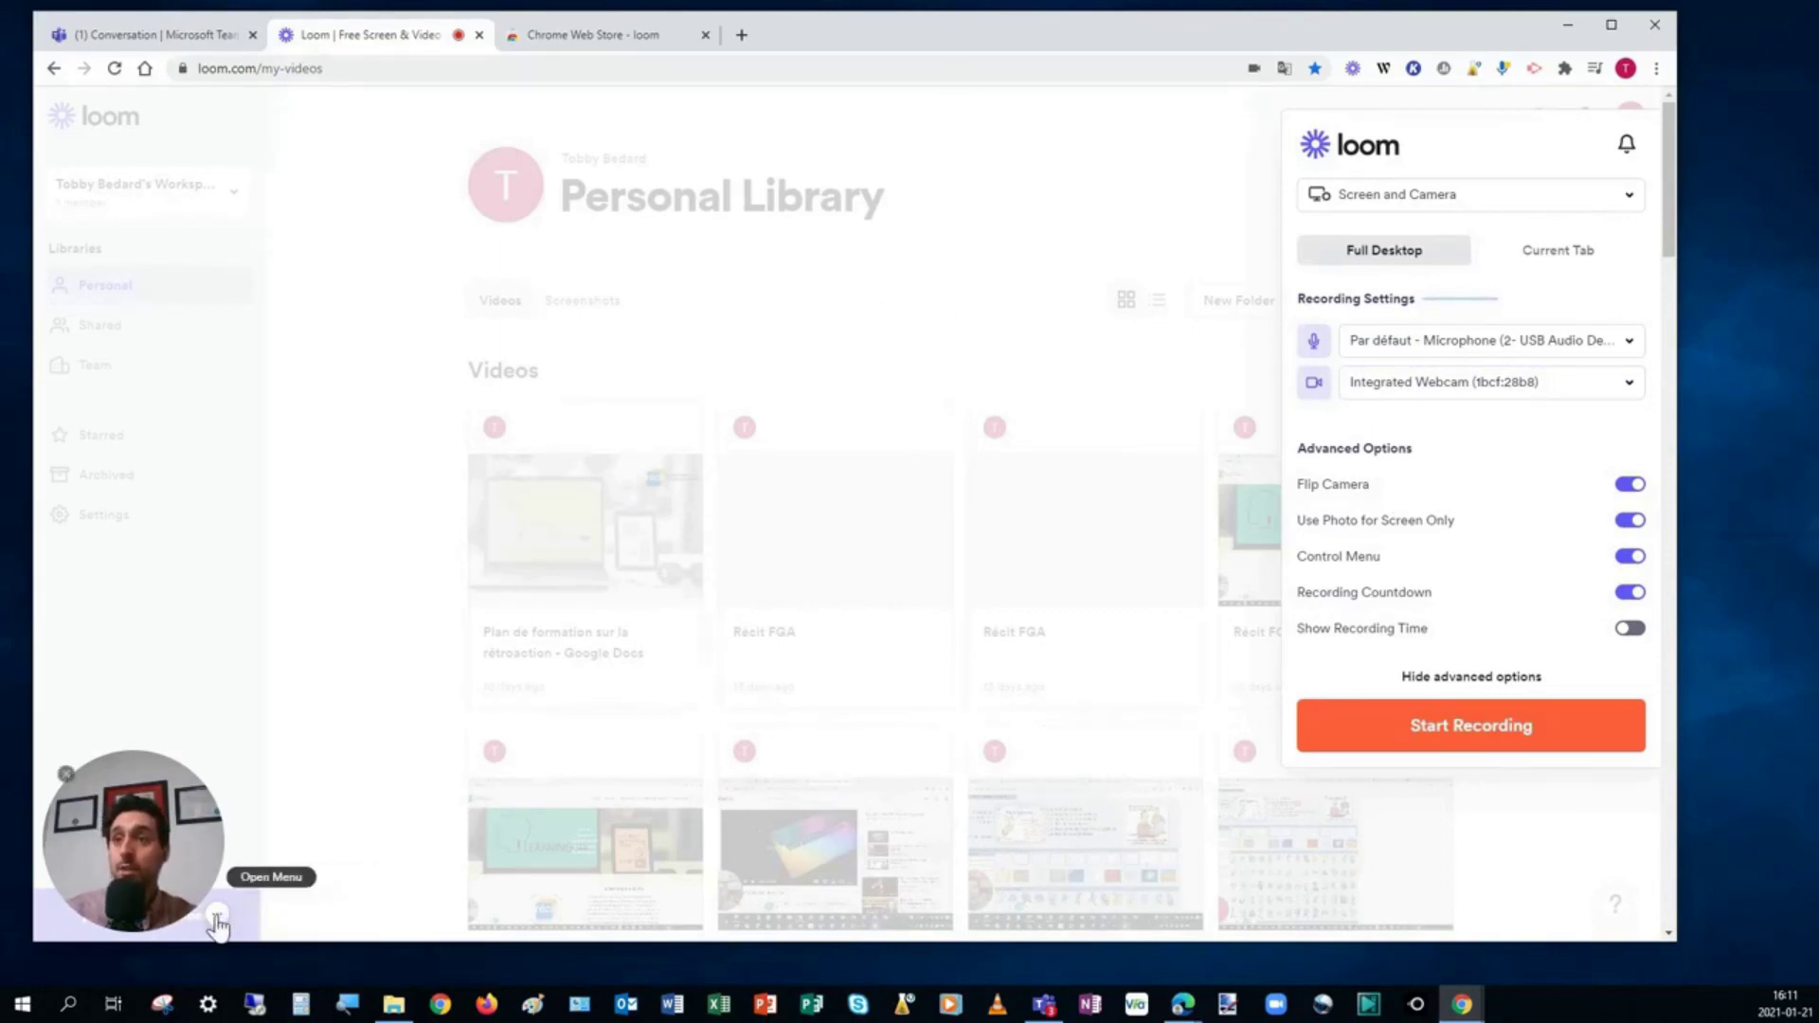
pyautogui.click(65, 775)
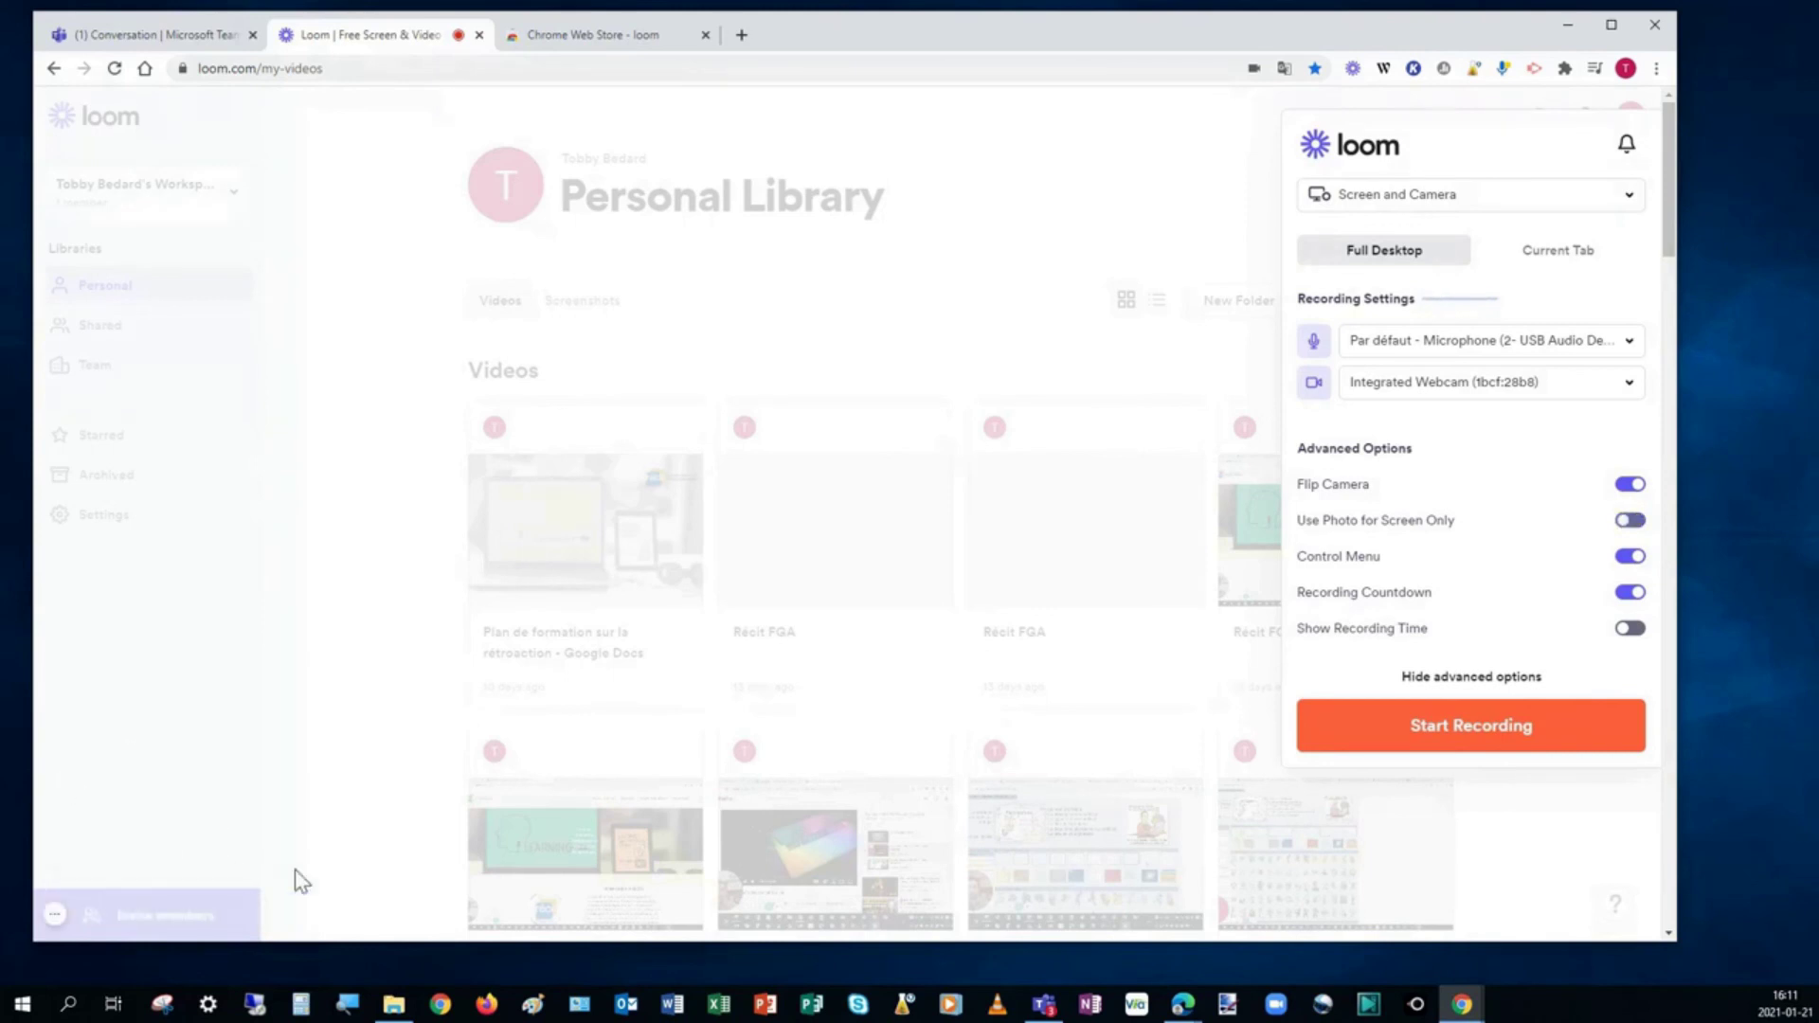
pyautogui.click(55, 915)
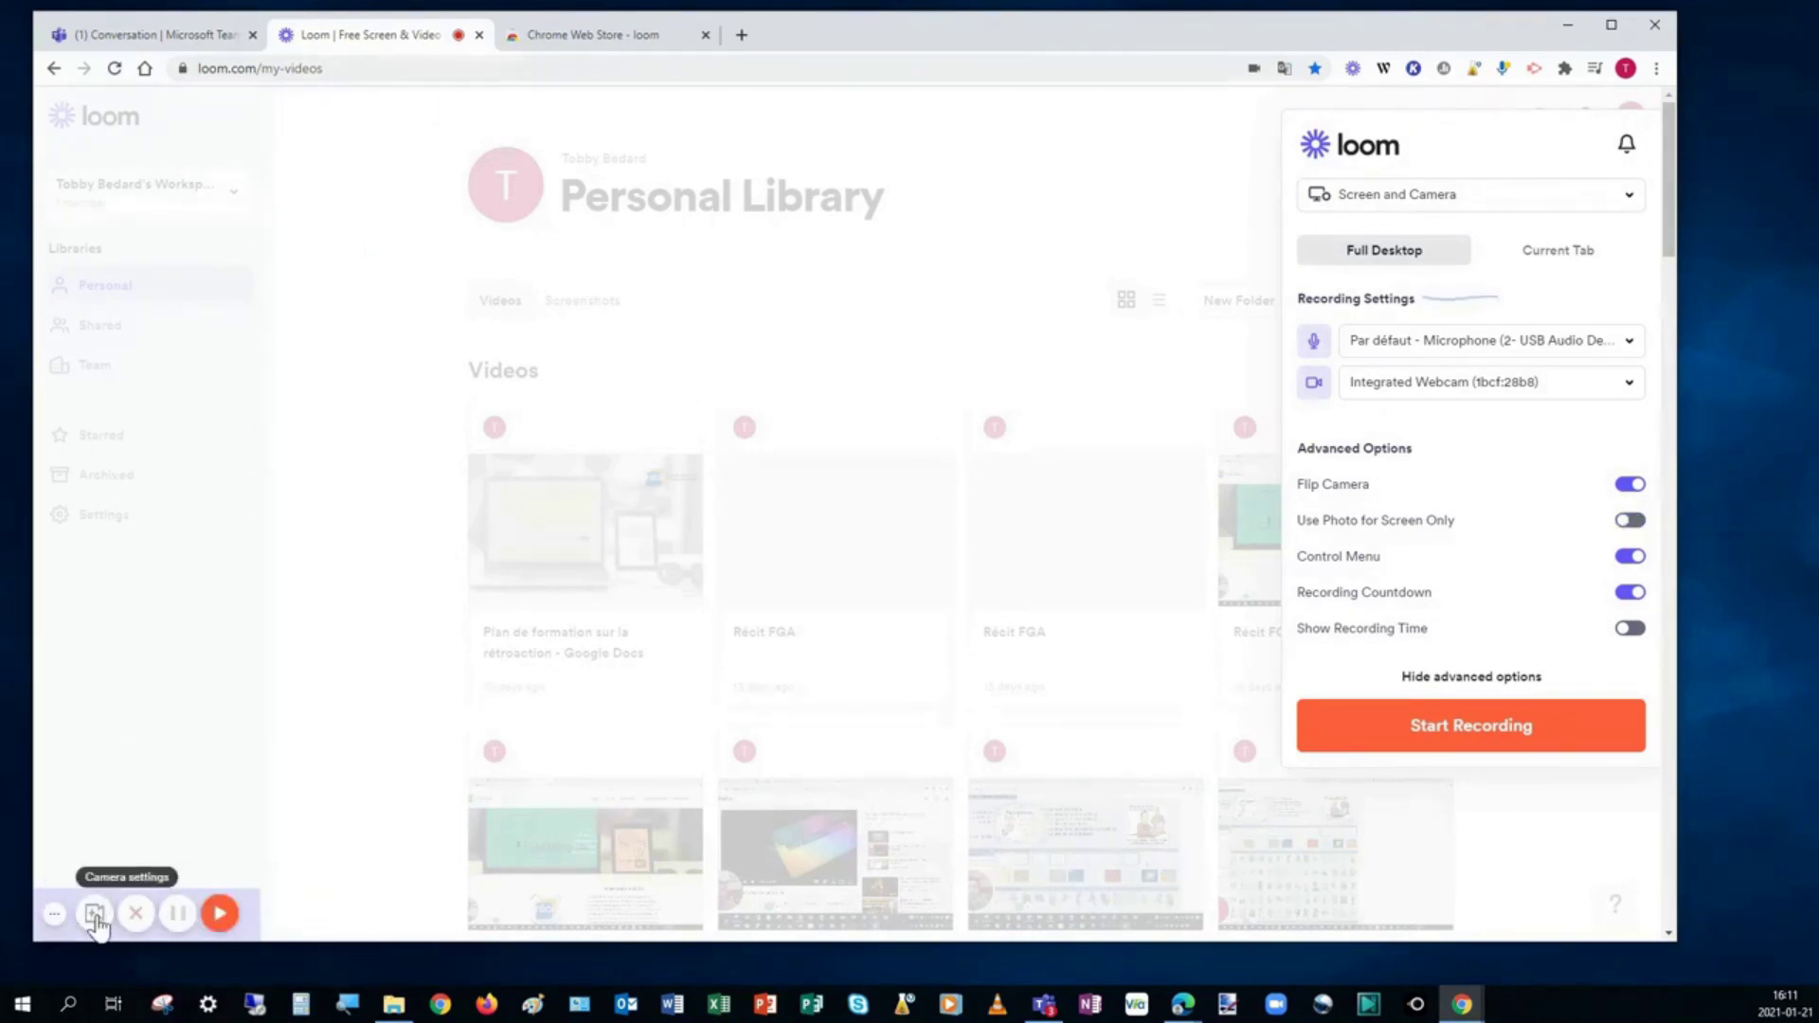
pyautogui.click(55, 915)
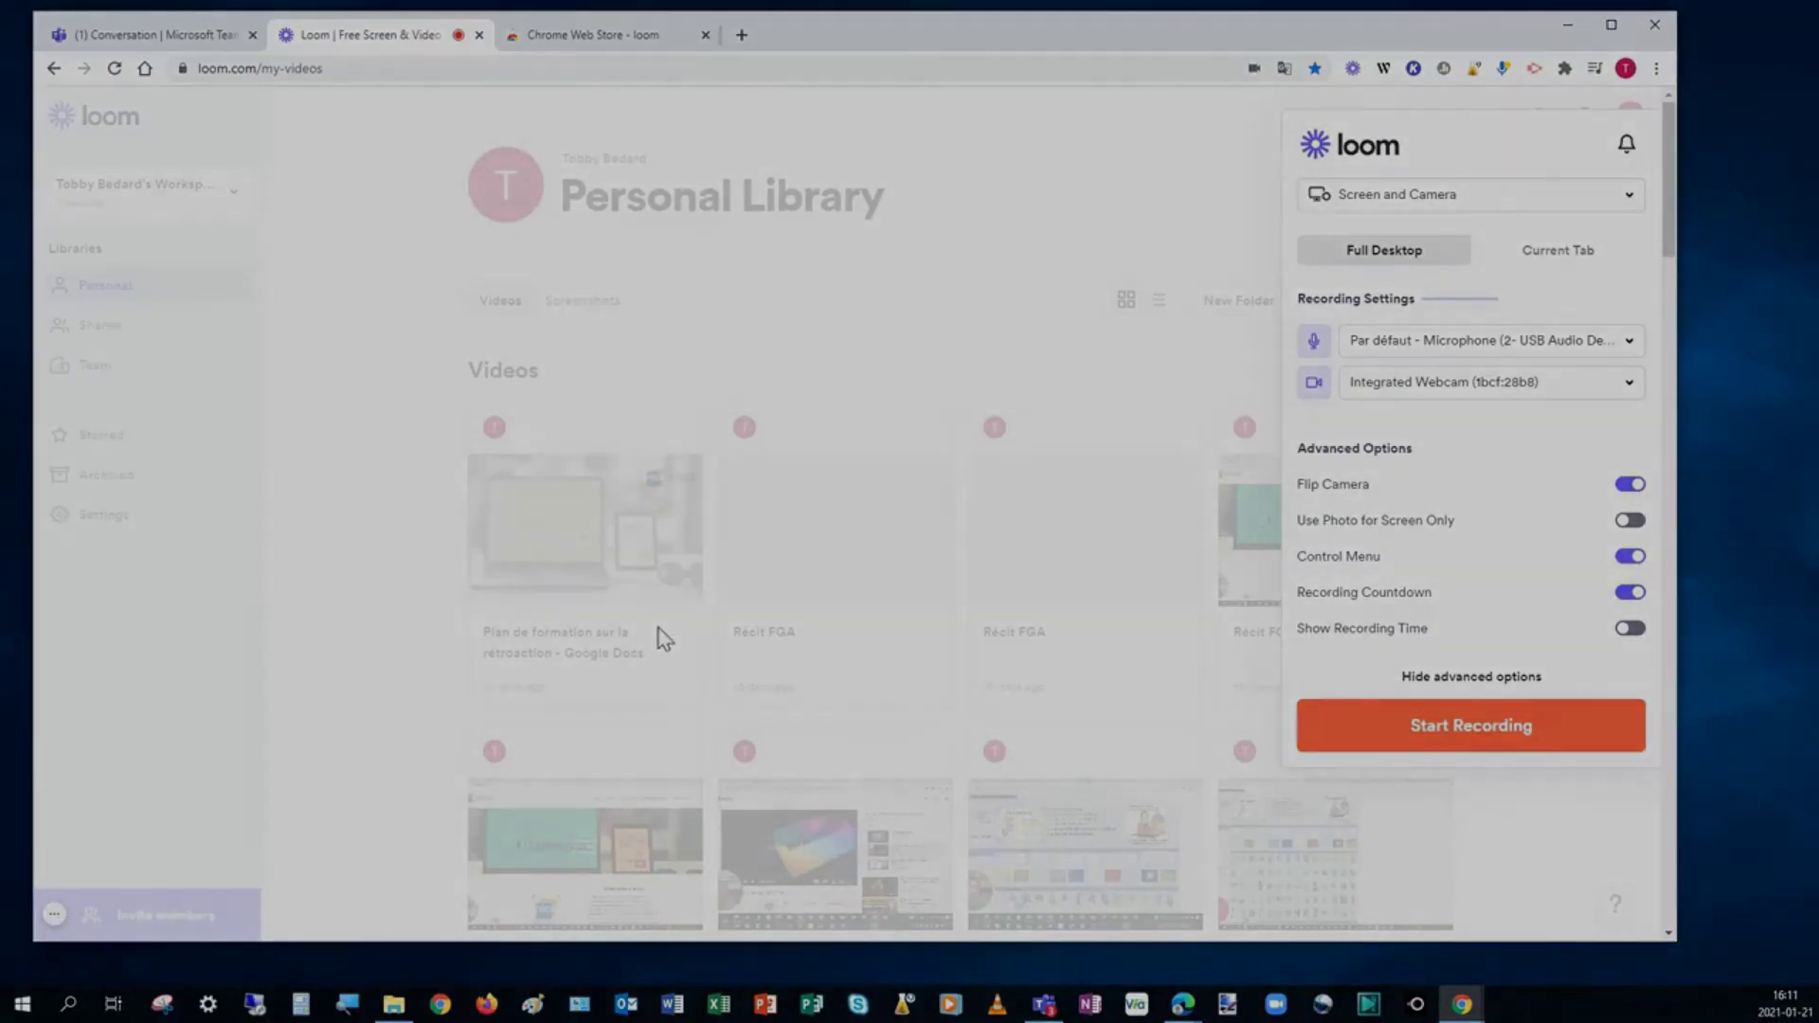